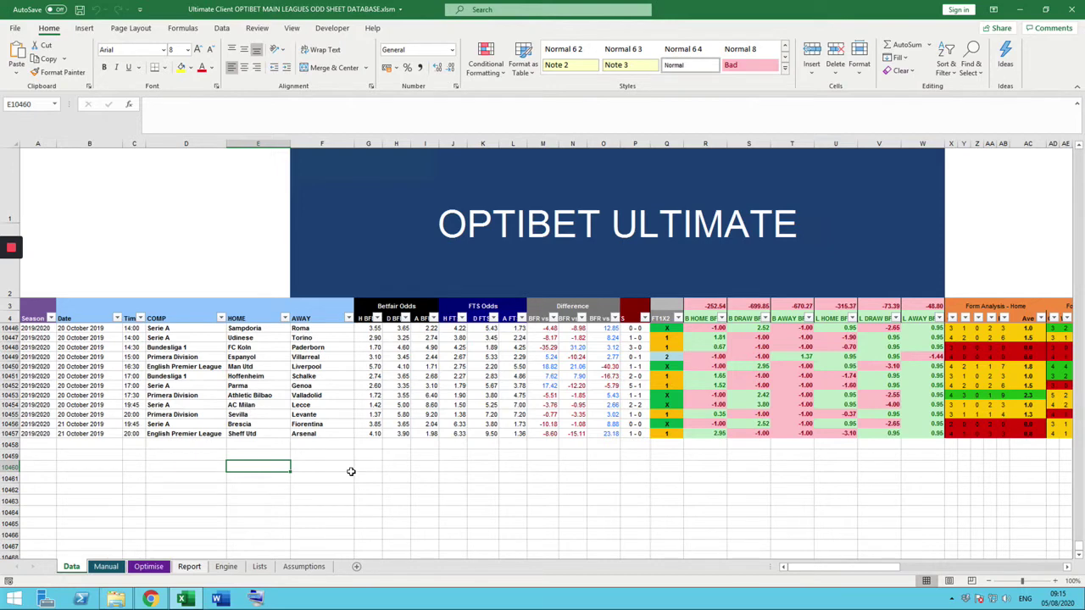
left_click(117, 599)
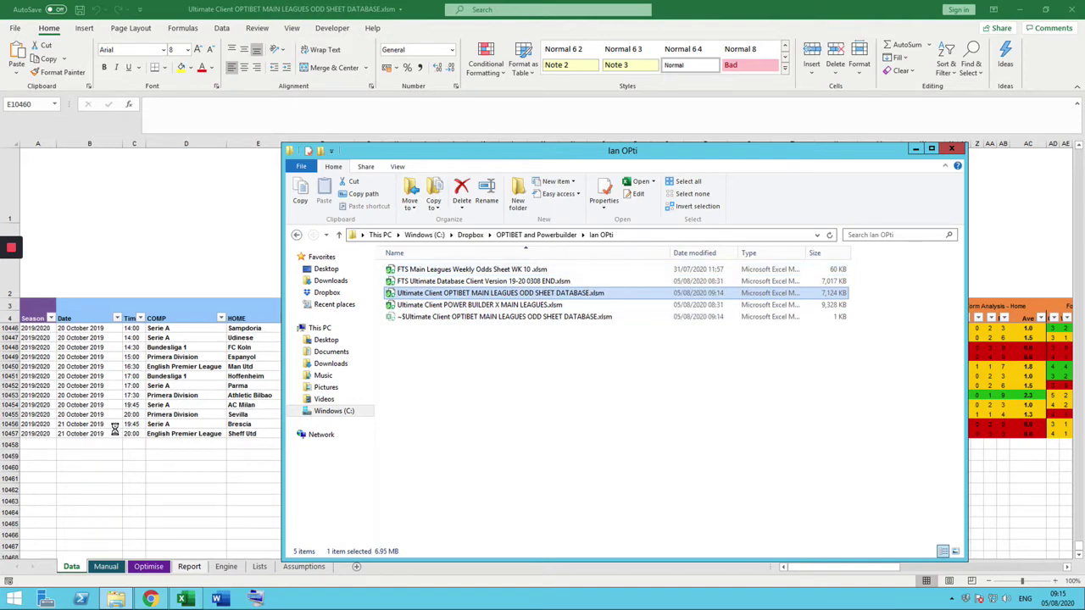
left_click(914, 149)
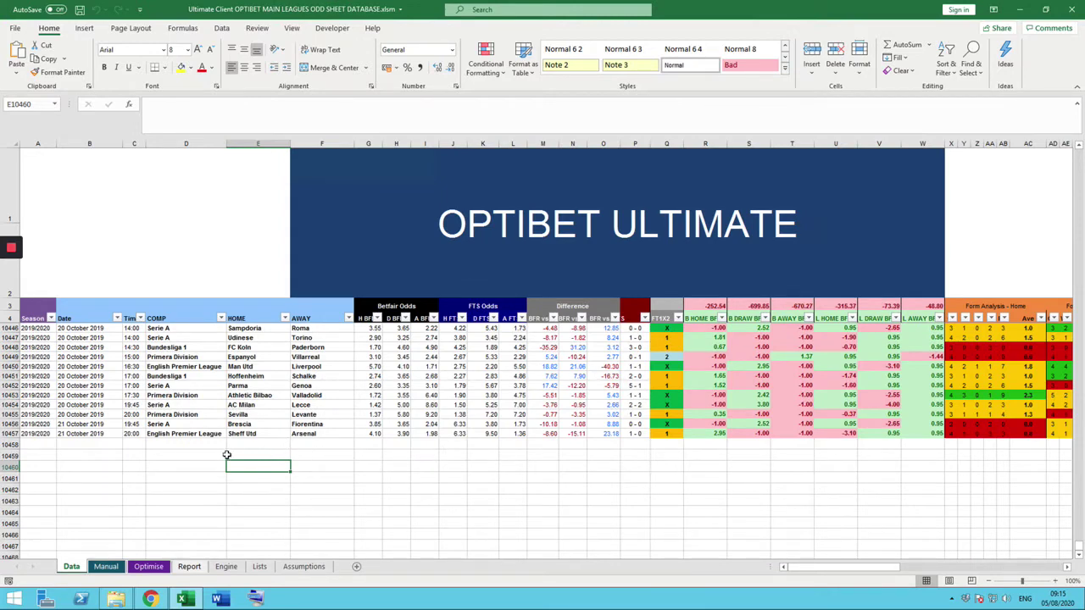
On the Optimise sheet, review the available return types and choose L DRAW BF8 as the RETURNS value
left_click(149, 568)
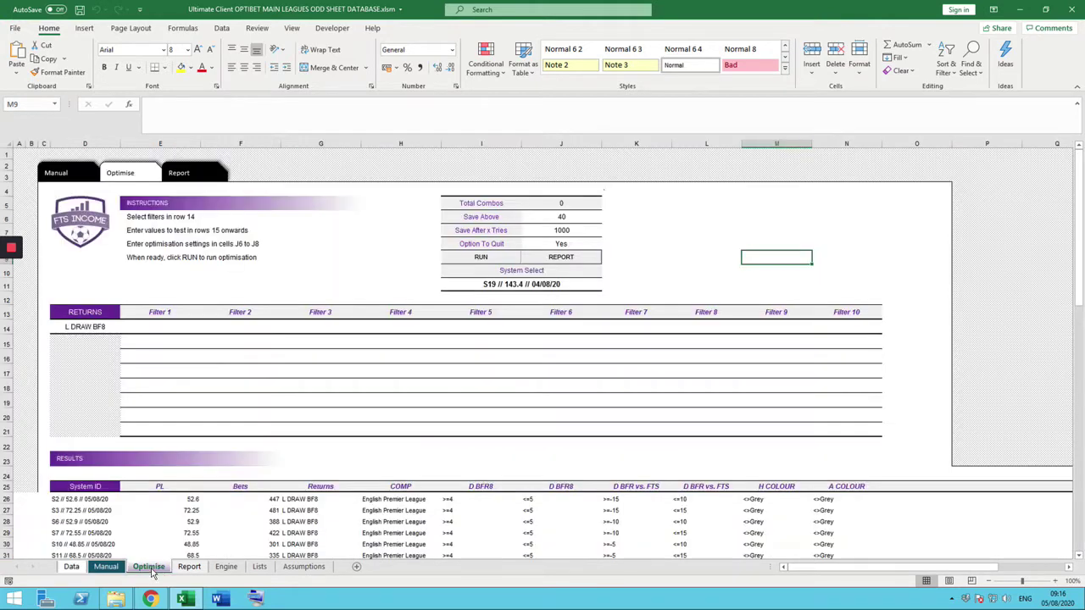
left_click(93, 328)
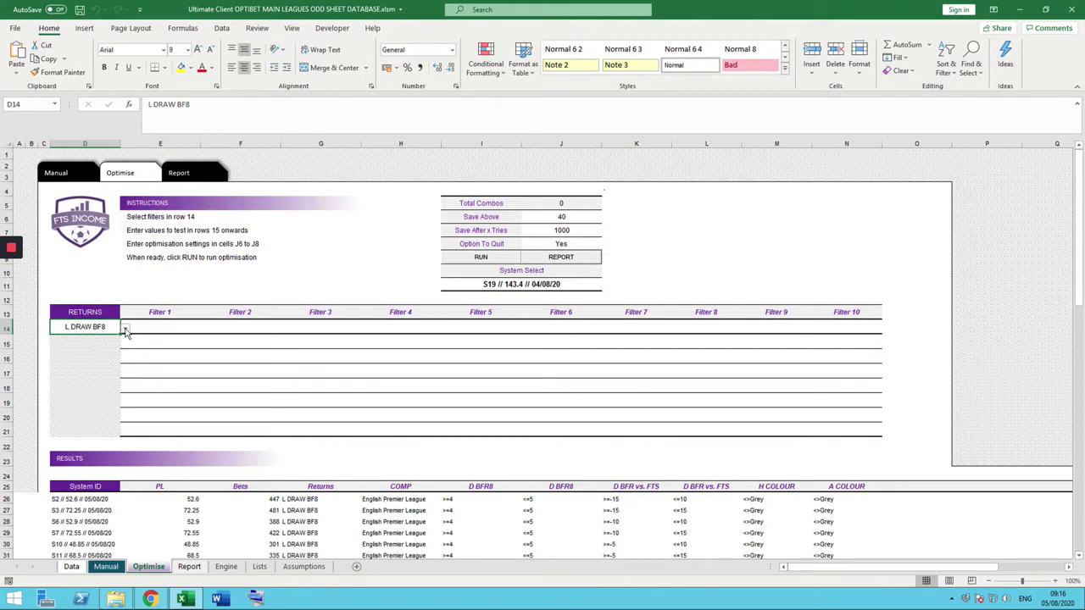
left_click(125, 330)
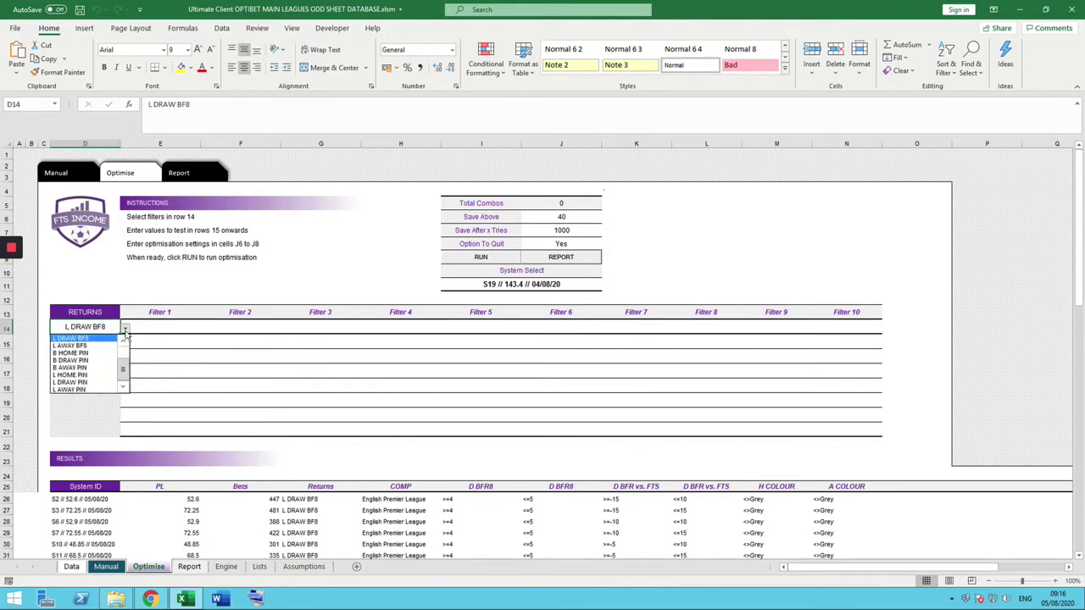
left_click_drag(124, 374, 123, 361)
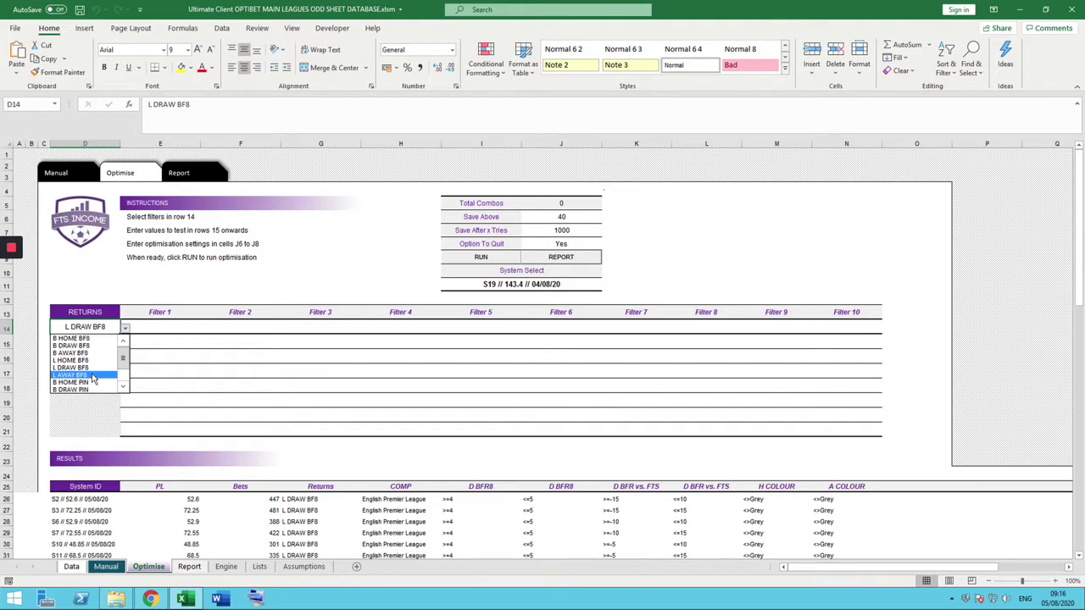
left_click_drag(126, 359, 126, 370)
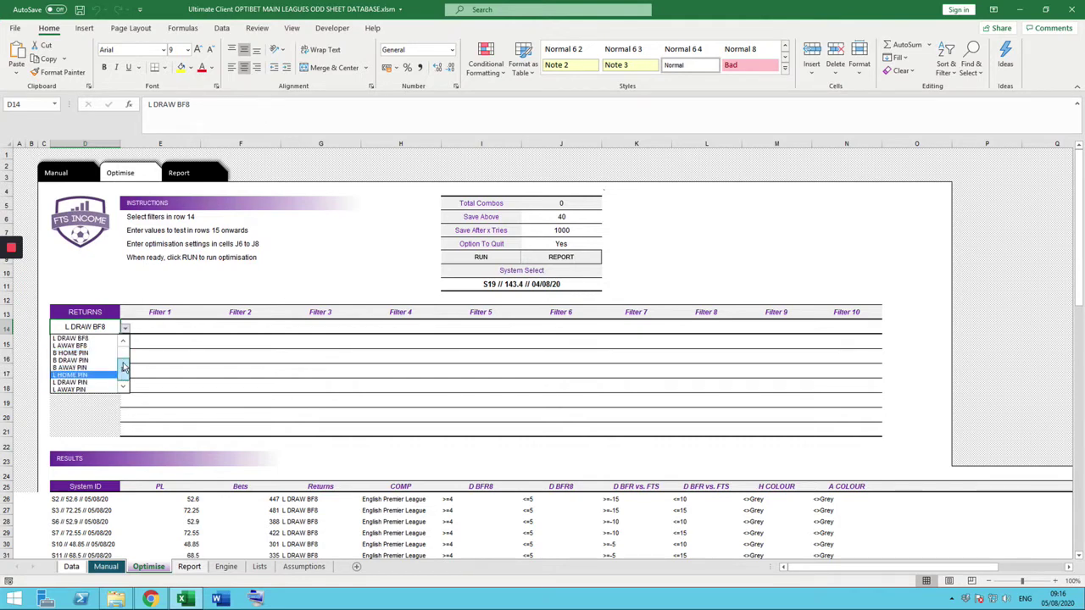
left_click_drag(123, 367, 124, 361)
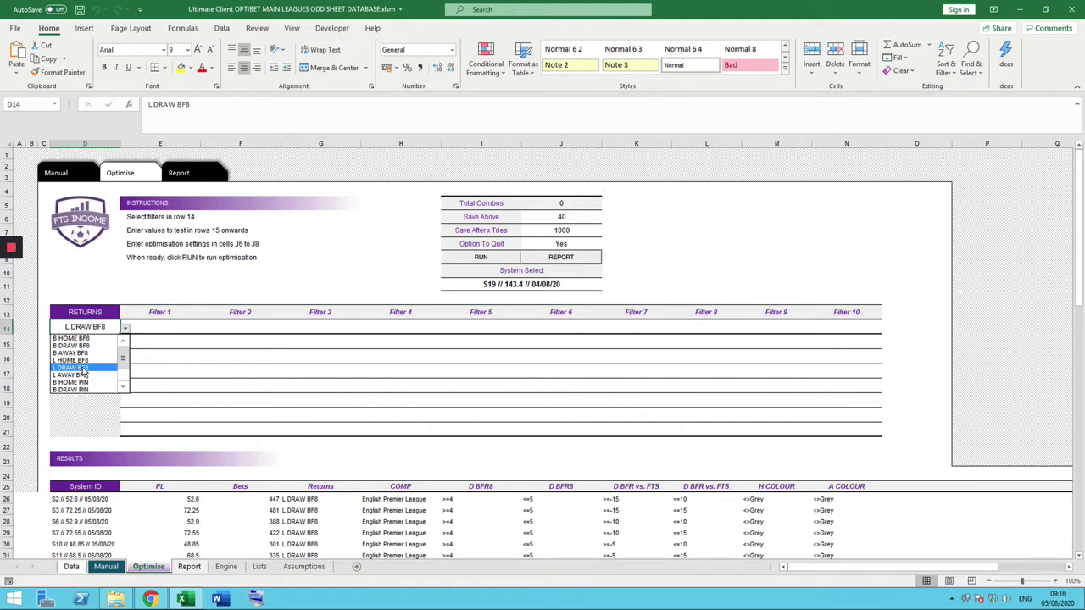
left_click(84, 370)
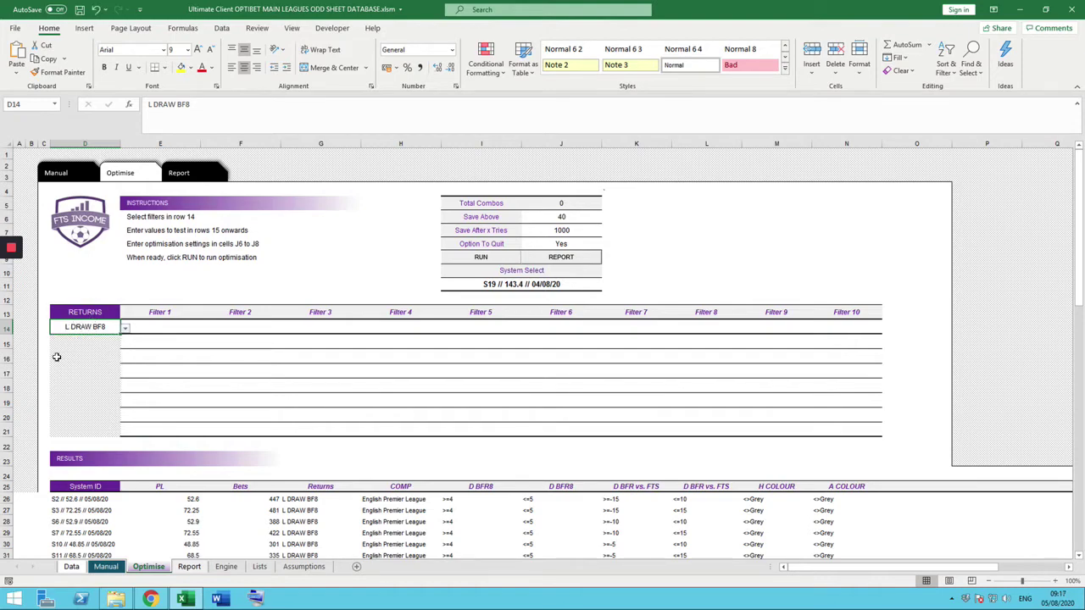
Look at the Betfair draw odds column on the Data sheet and return to the Optimise sheet
left_click(71, 568)
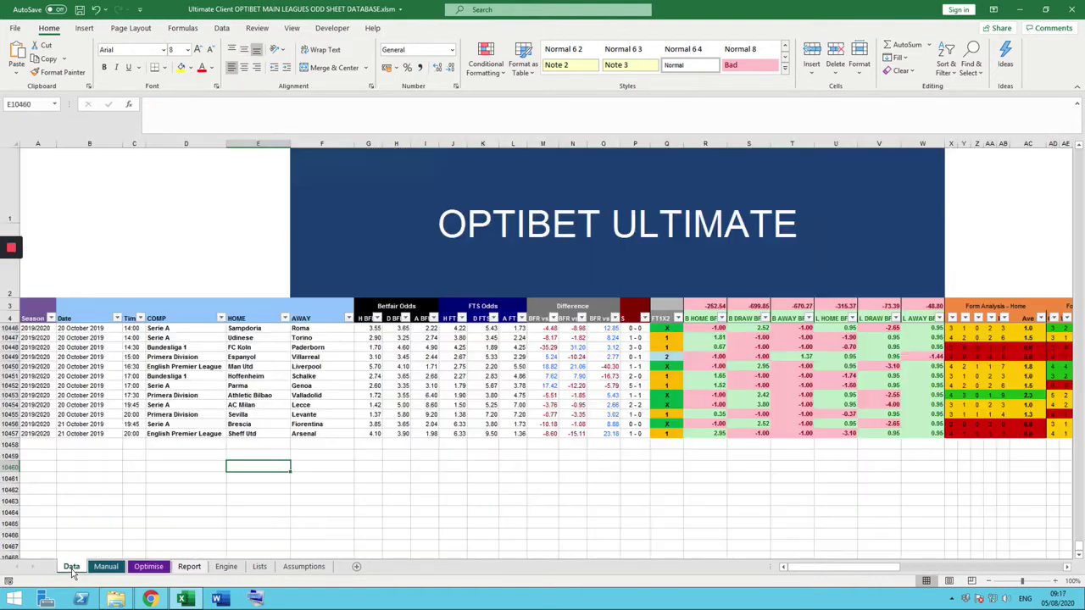
left_click(396, 145)
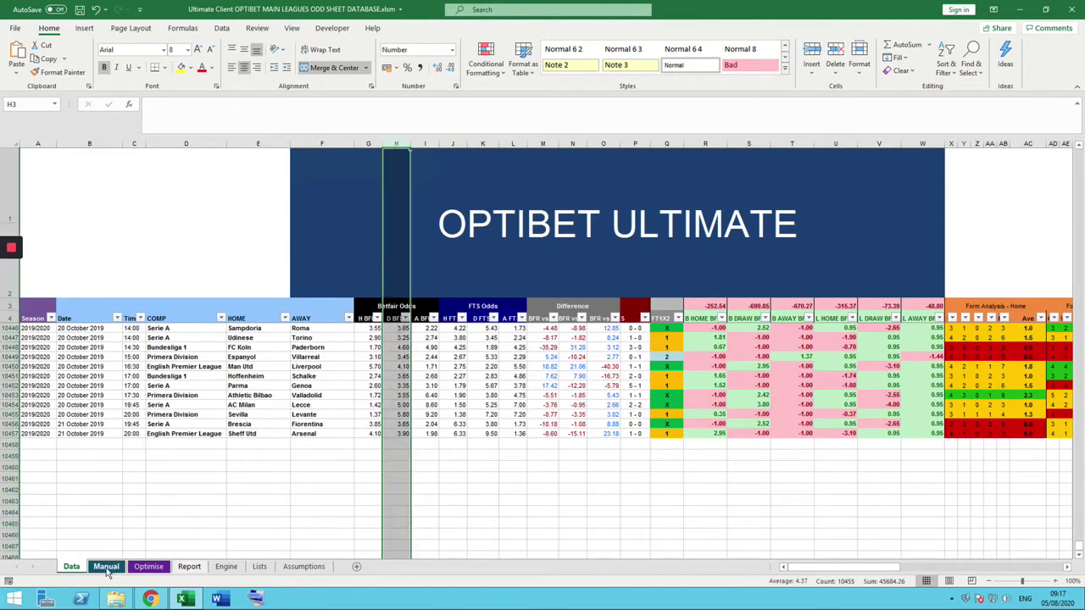
left_click(149, 567)
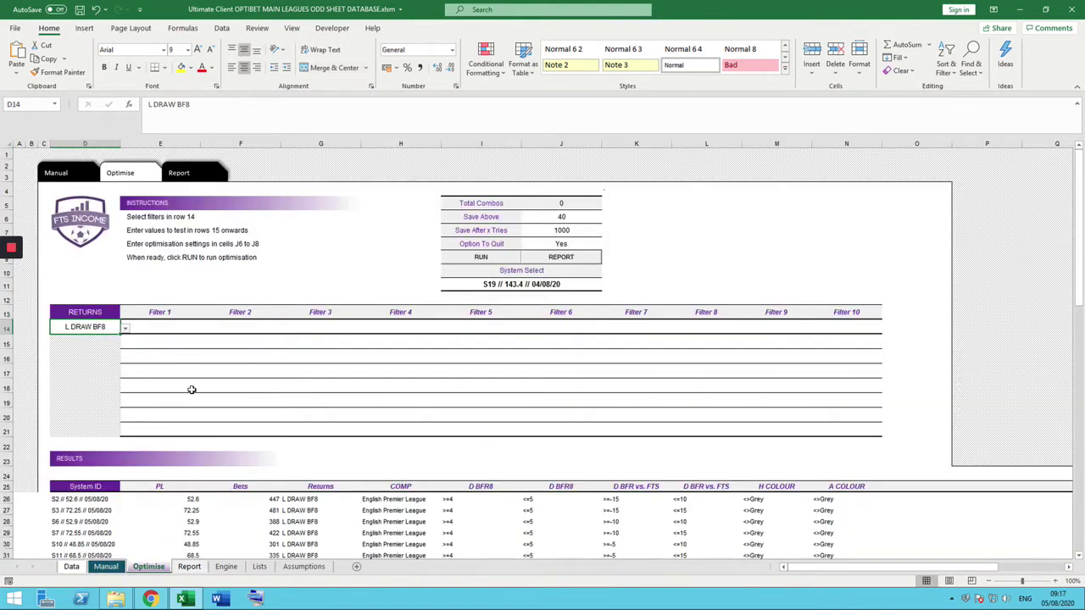
Compare the options offered for Filter 1 on the Optimise sheet with the column headers on the Data sheet
left_click(155, 329)
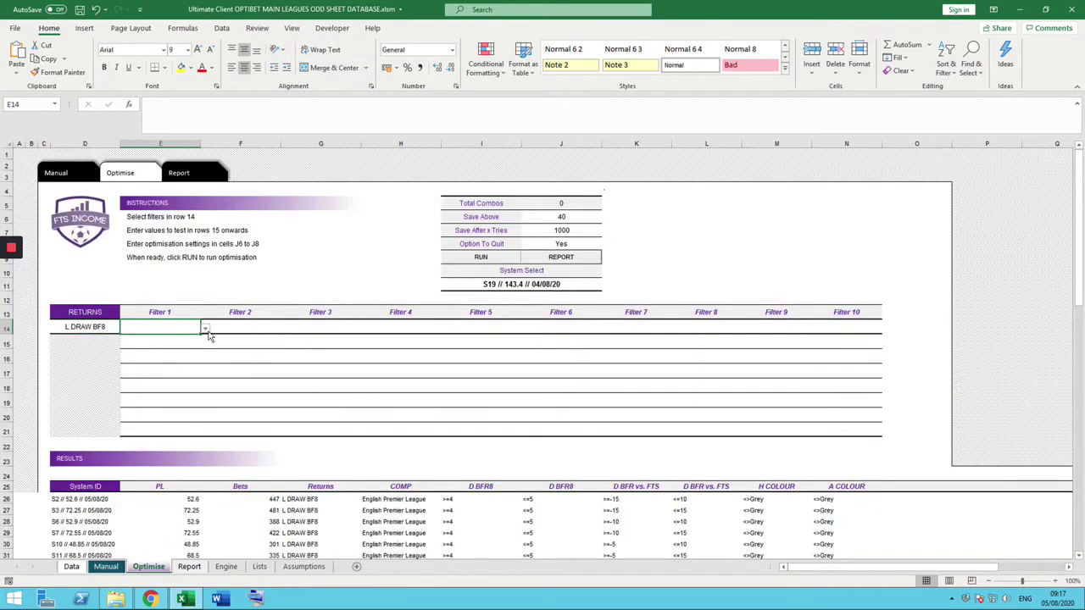
left_click(206, 330)
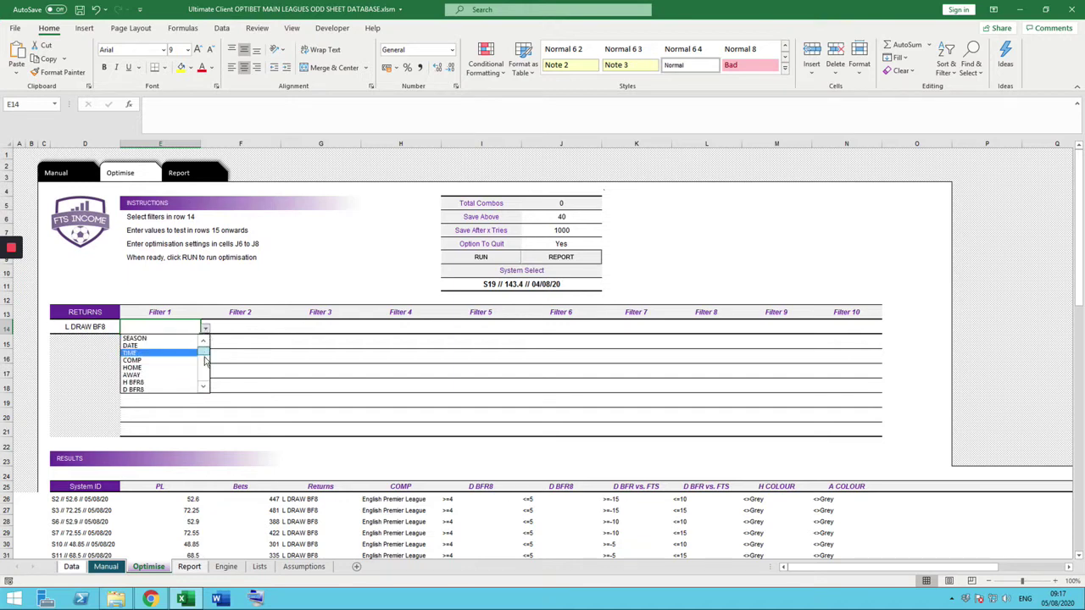
scroll(203, 356, "down", 5)
key("Escape")
left_click(71, 567)
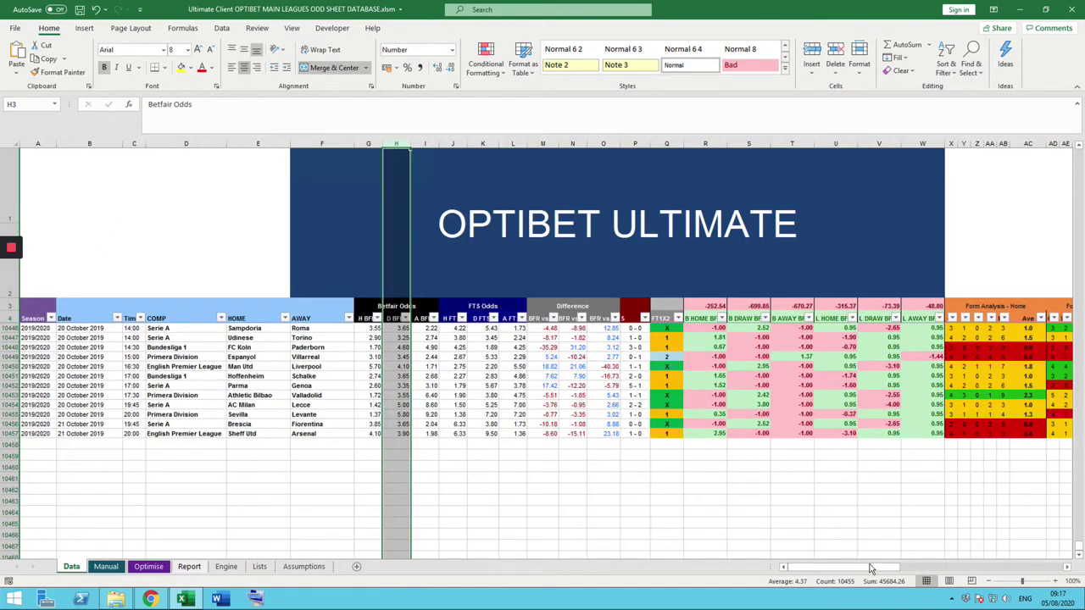
left_click_drag(873, 569, 810, 566)
left_click(106, 567)
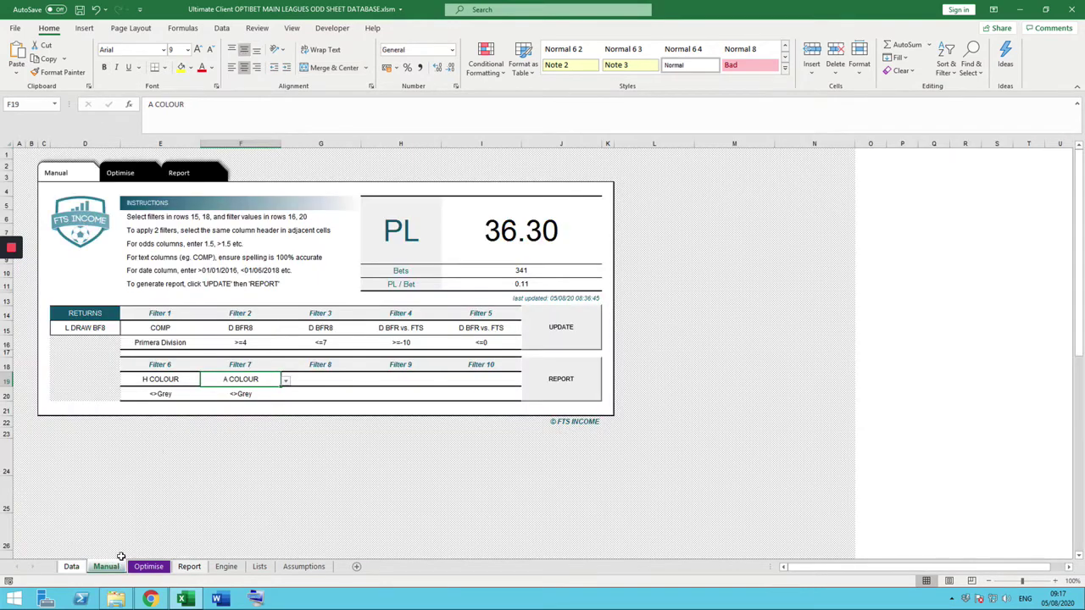
left_click(148, 566)
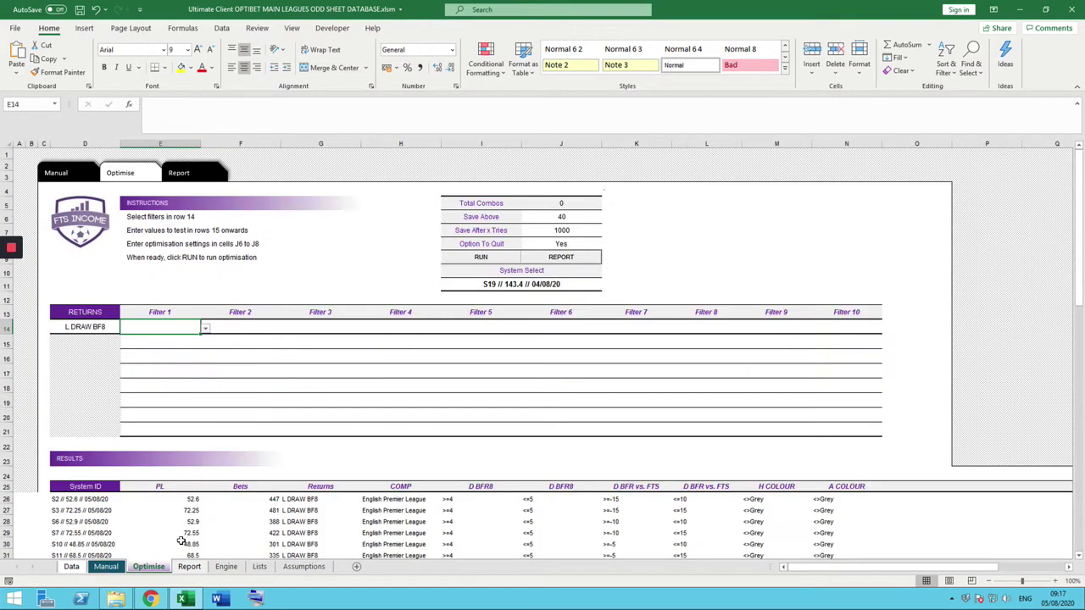
left_click(205, 328)
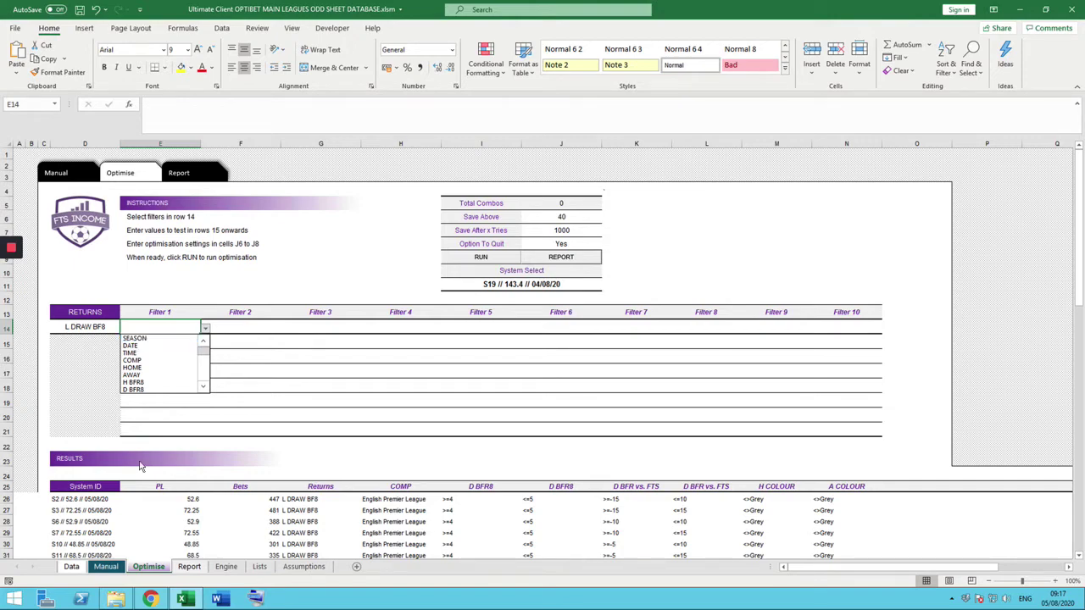
left_click(71, 567)
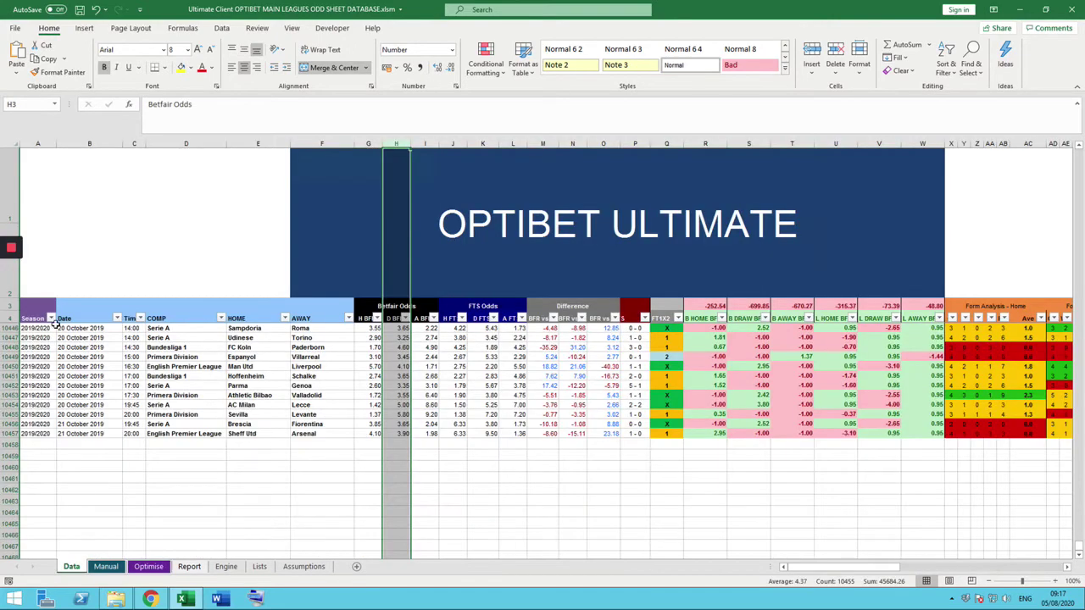
left_click(148, 568)
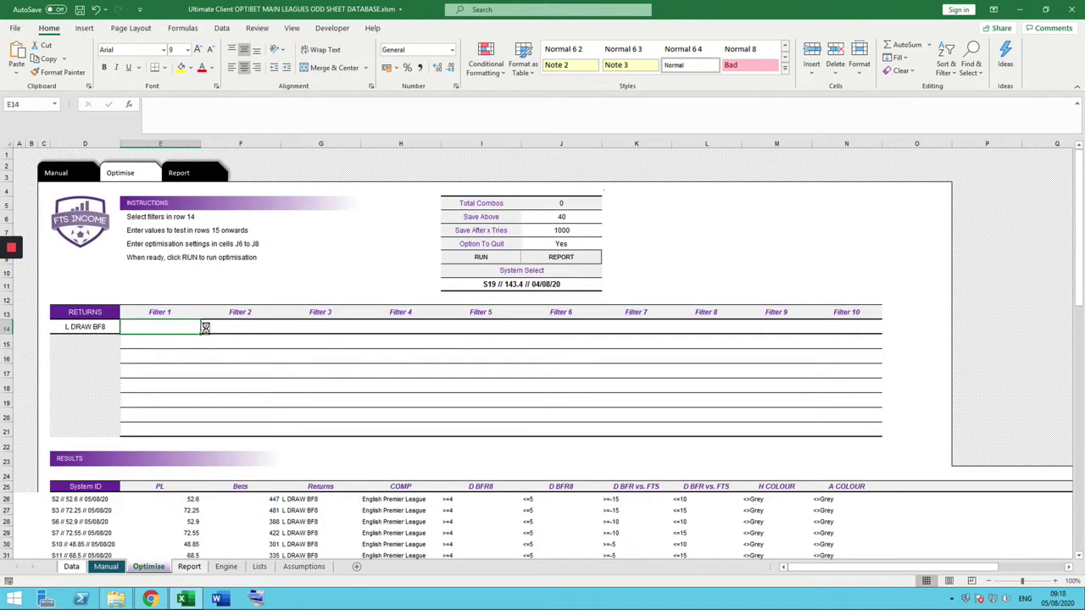
Set Filter 1 to COMP and enter Serie A as its first test value in row 15
left_click(205, 328)
left_click(147, 362)
left_click(161, 341)
type("Serie")
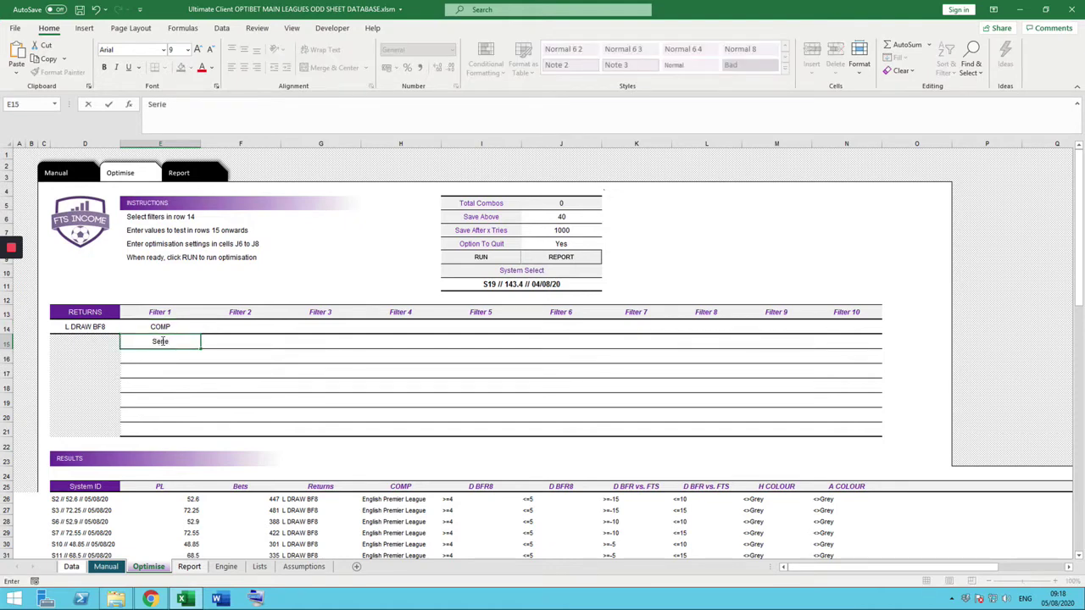
type(" A")
Add Bundesliga 1, Primera Division and English Premier League as further COMP test values in rows 16 to 18
left_click(165, 357)
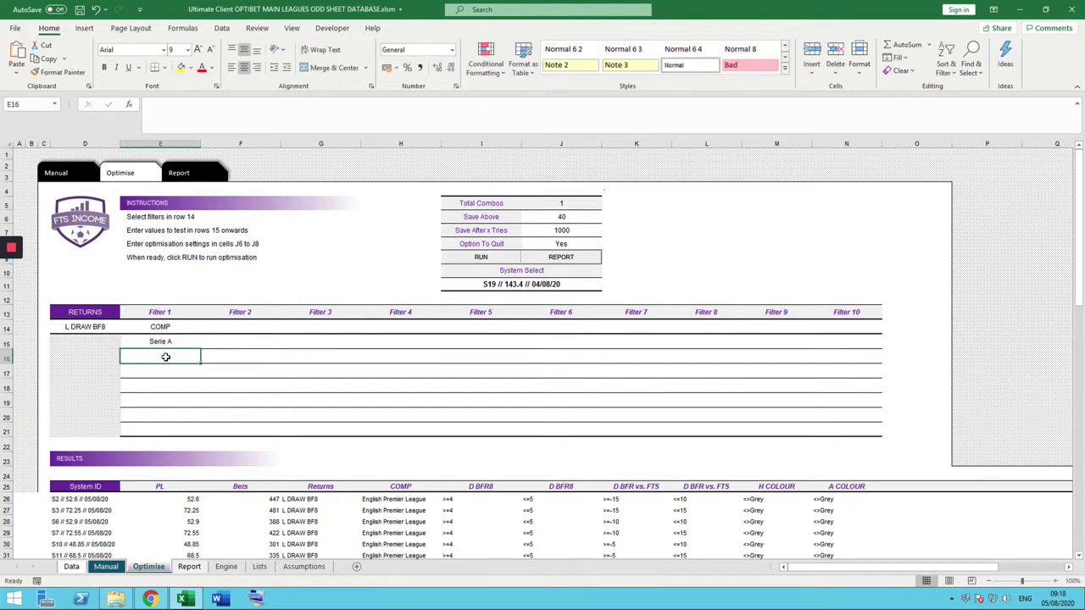
type("Bundeslig")
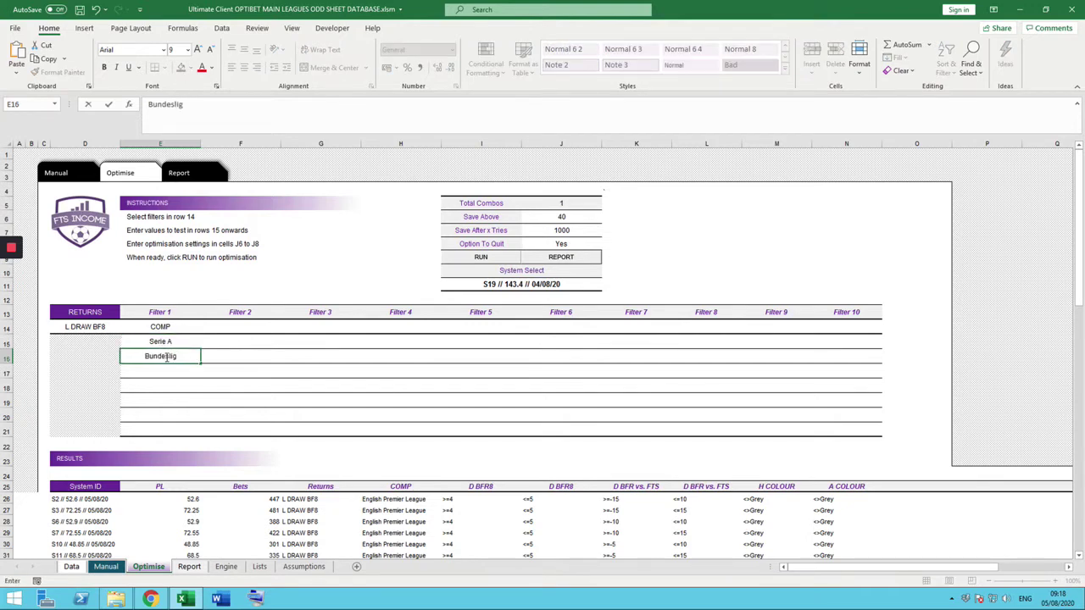
type("a 1")
left_click(167, 371)
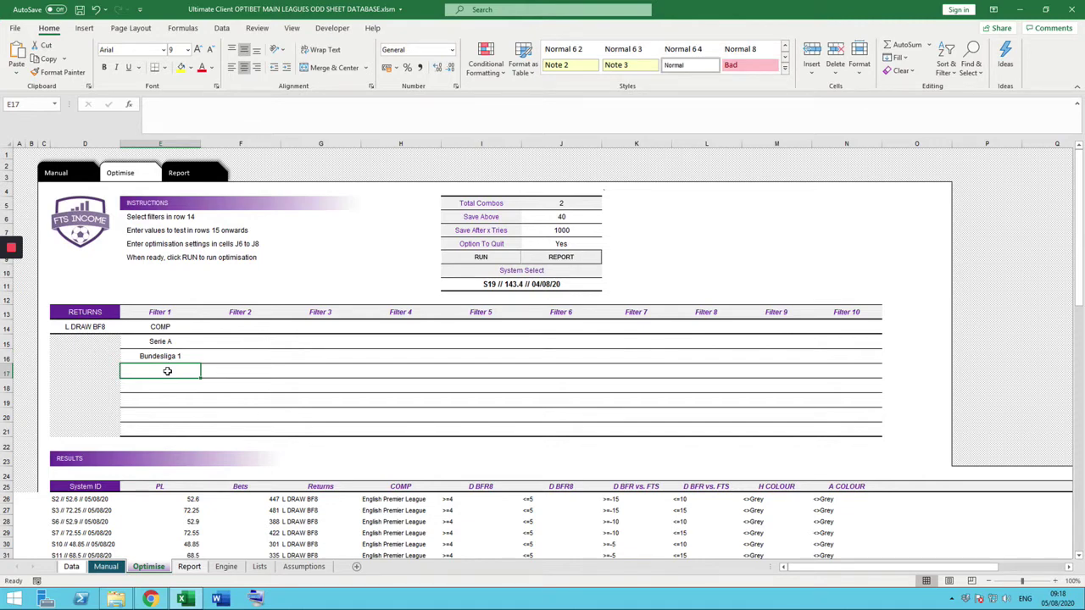
type("Primera")
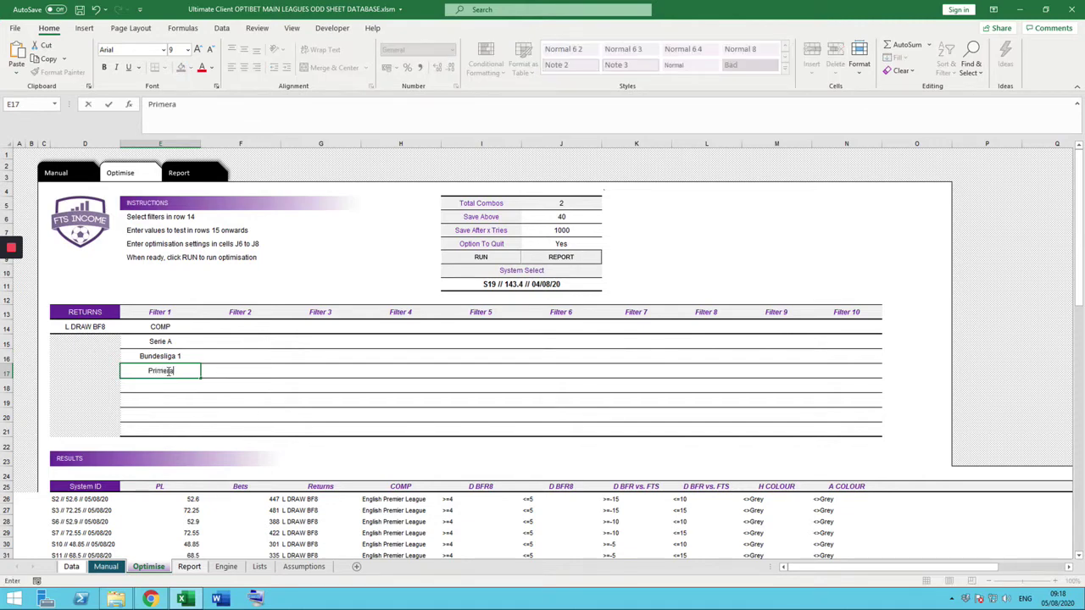
type(" Division")
left_click(167, 384)
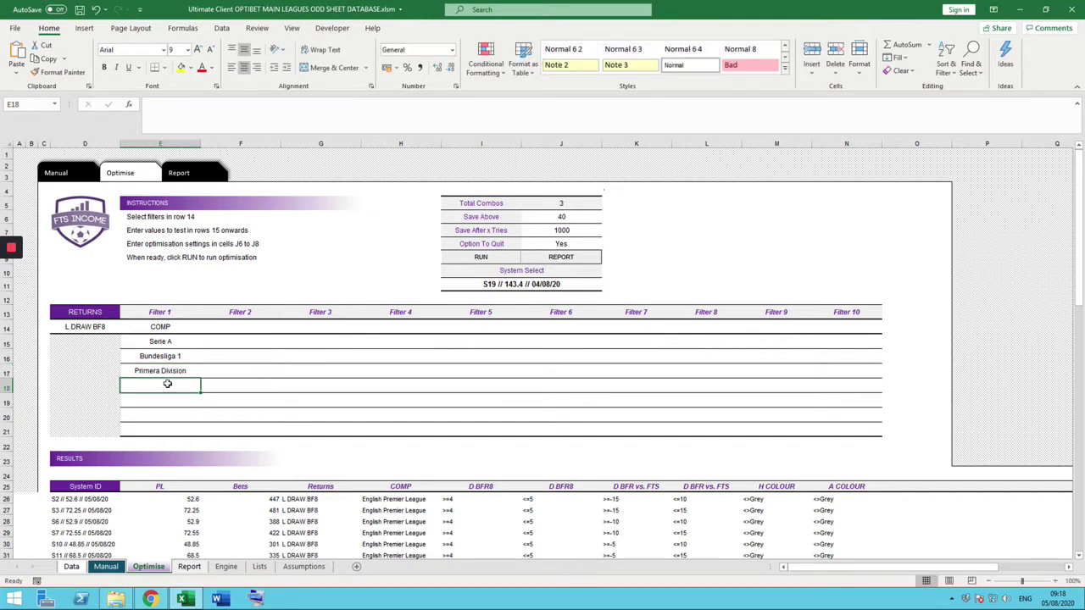
type("English")
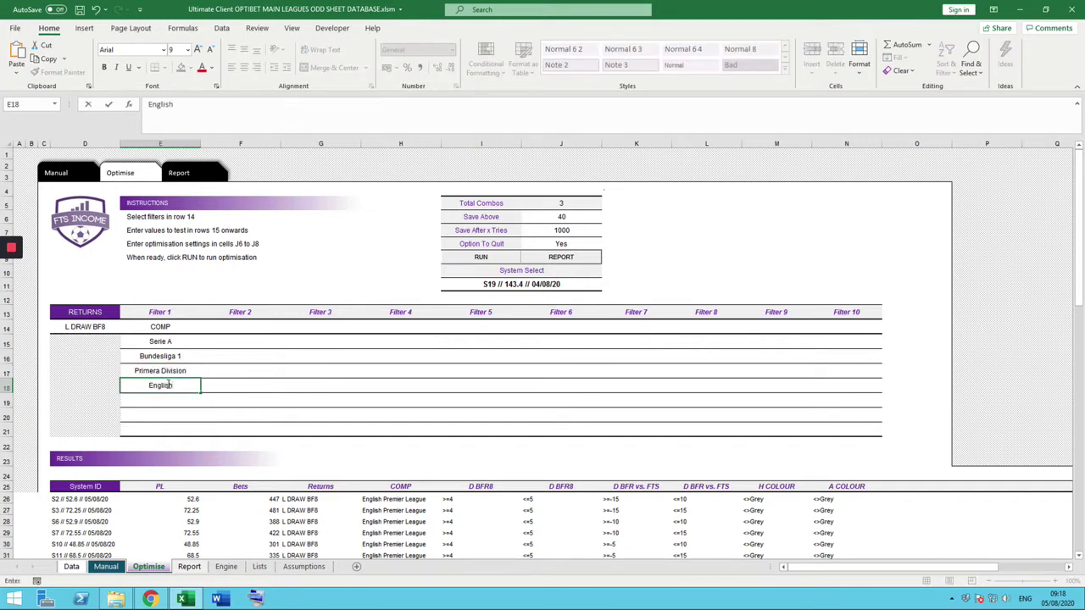
type(" Premier League")
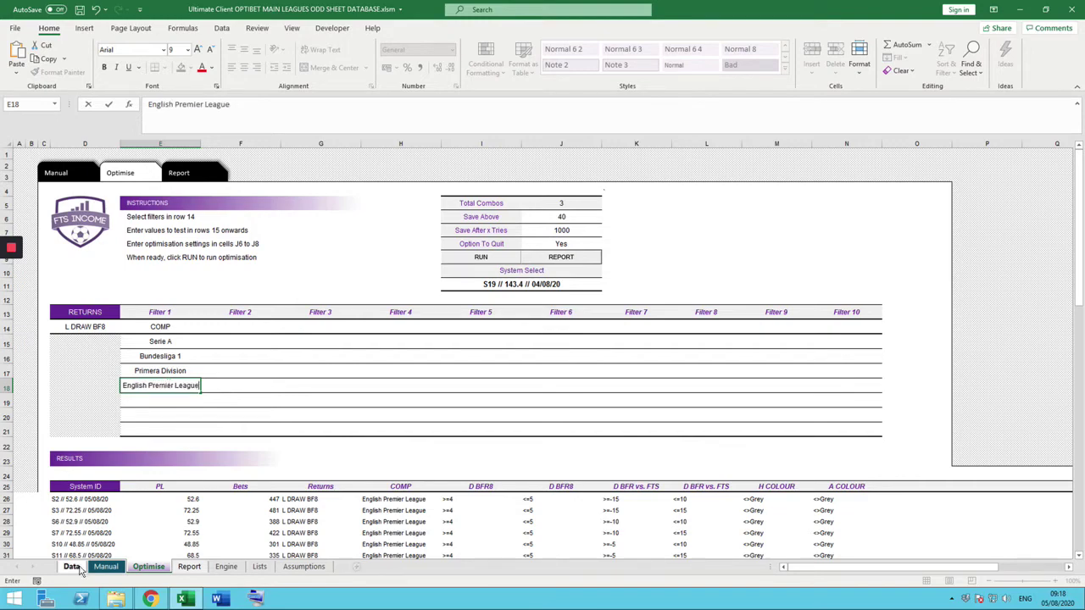
Check the competition names in the Data sheet's COMP filter list and return to the Optimise sheet
left_click(71, 566)
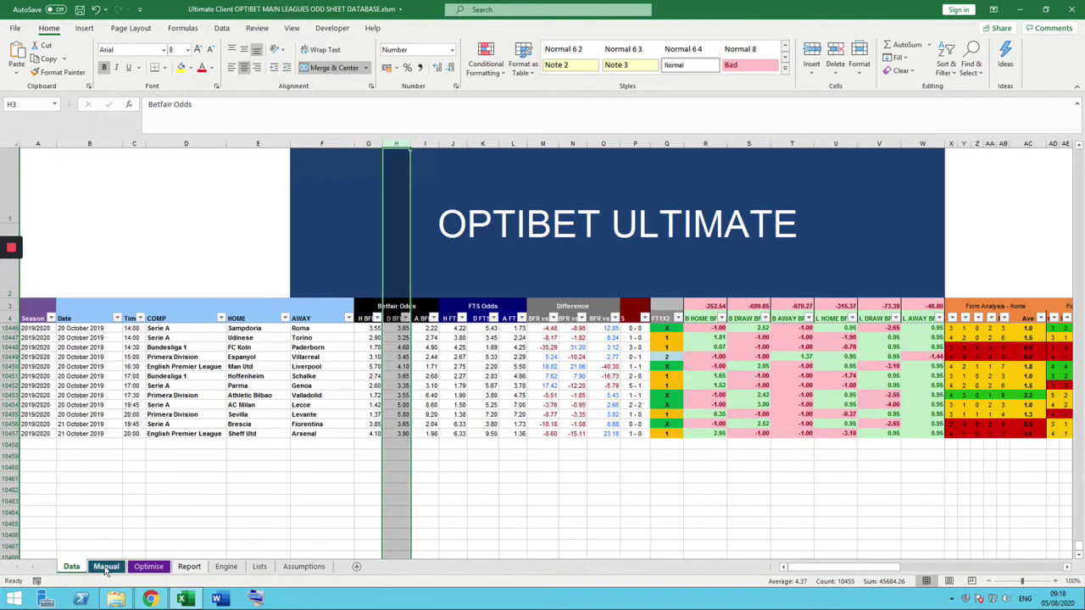
left_click(222, 319)
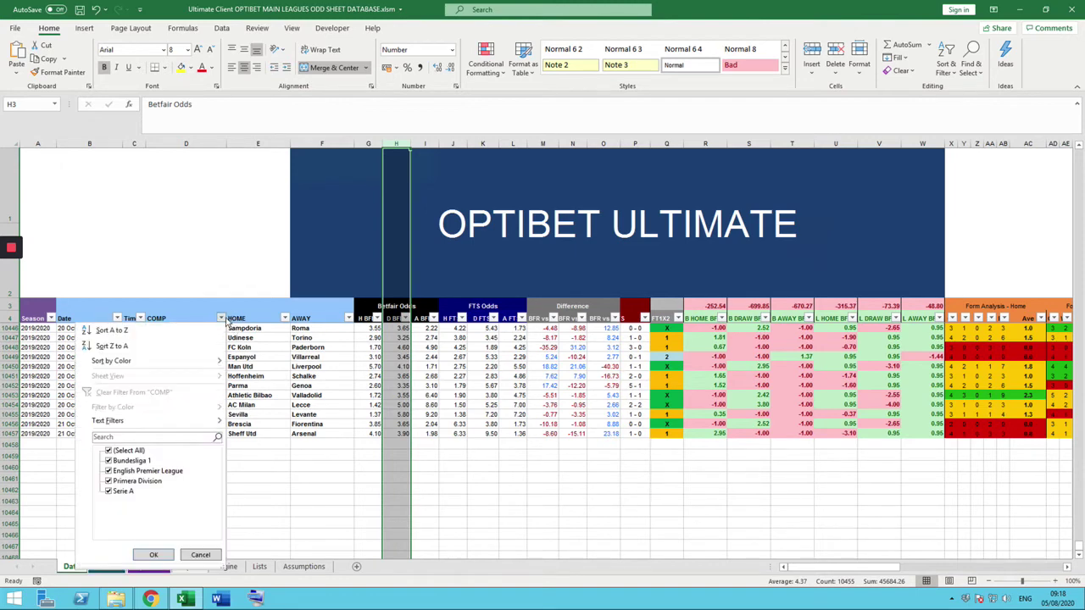
left_click(226, 320)
left_click(148, 567)
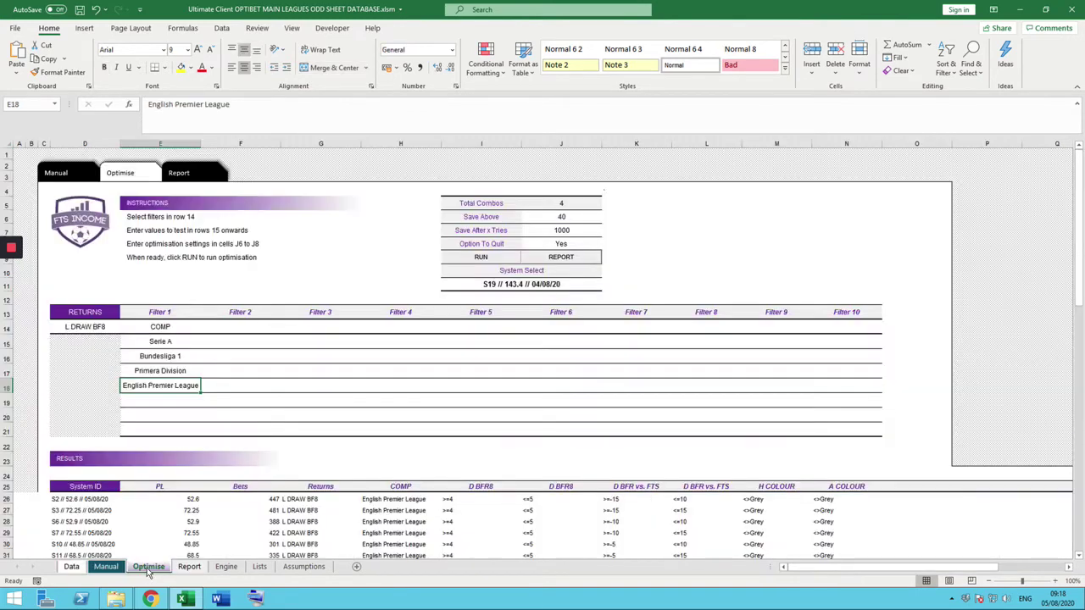
Set Filter 2 on the Optimise sheet to D BFR8
left_click(270, 361)
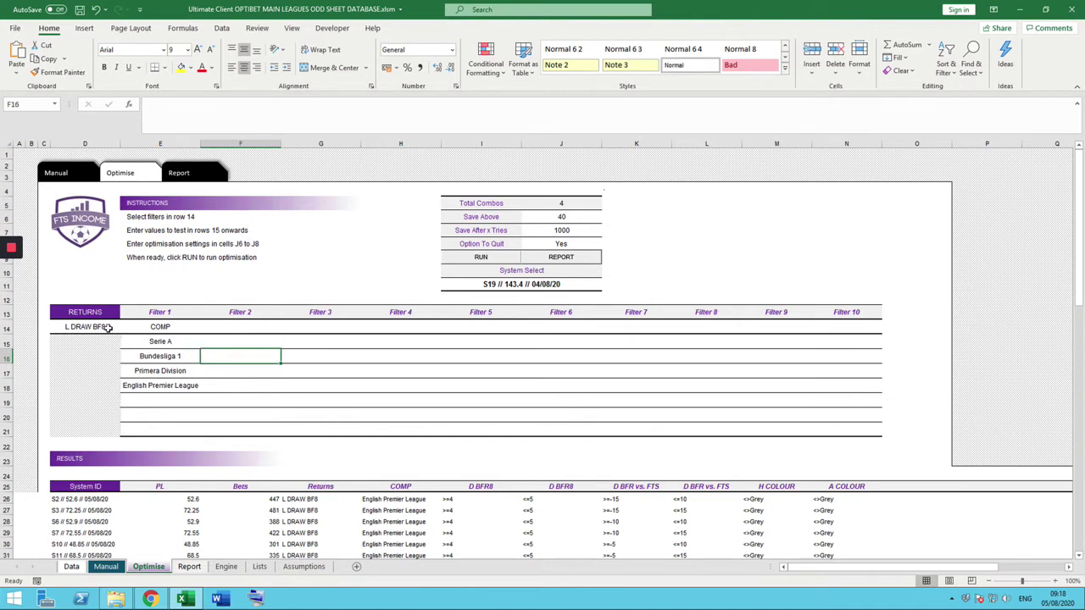
left_click(243, 326)
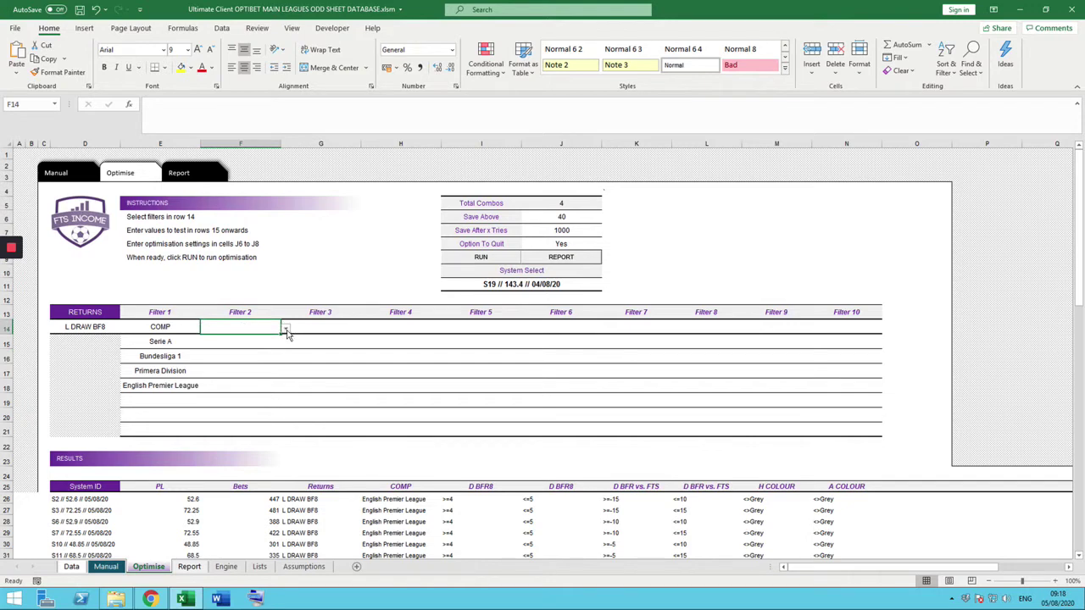
left_click(286, 329)
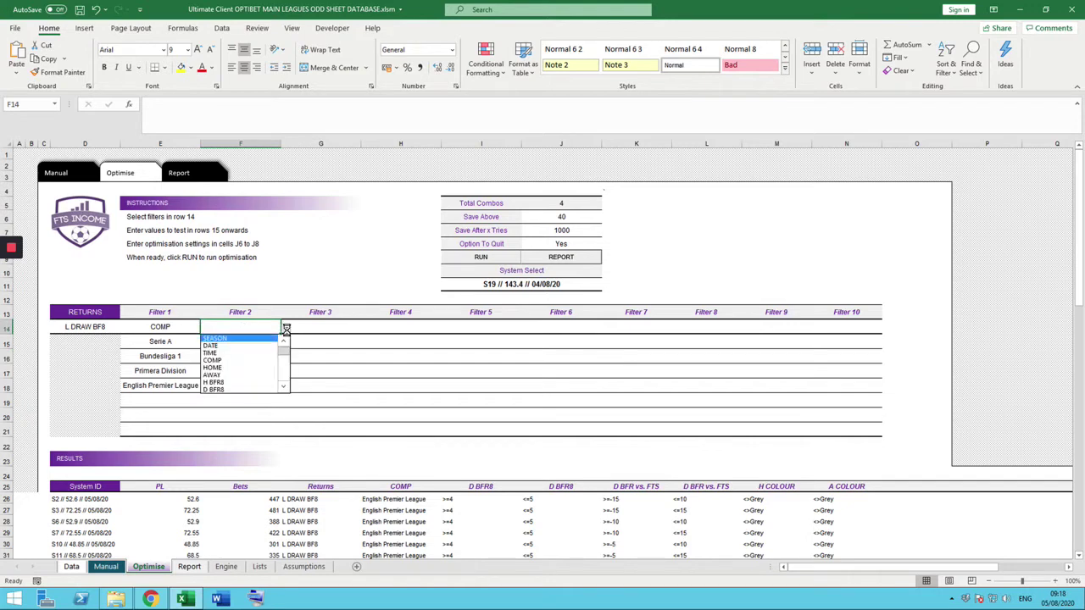
left_click(227, 389)
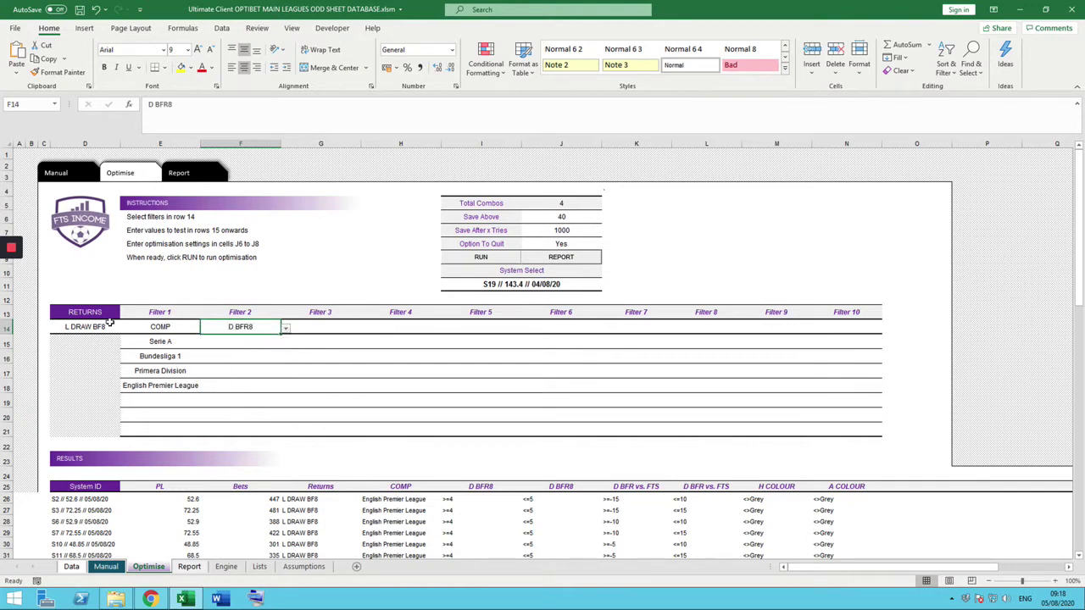
Enter >=4, >=5, >=6 and >=7 as the Filter 2 test values in rows 15 to 18
left_click(246, 342)
type(">")
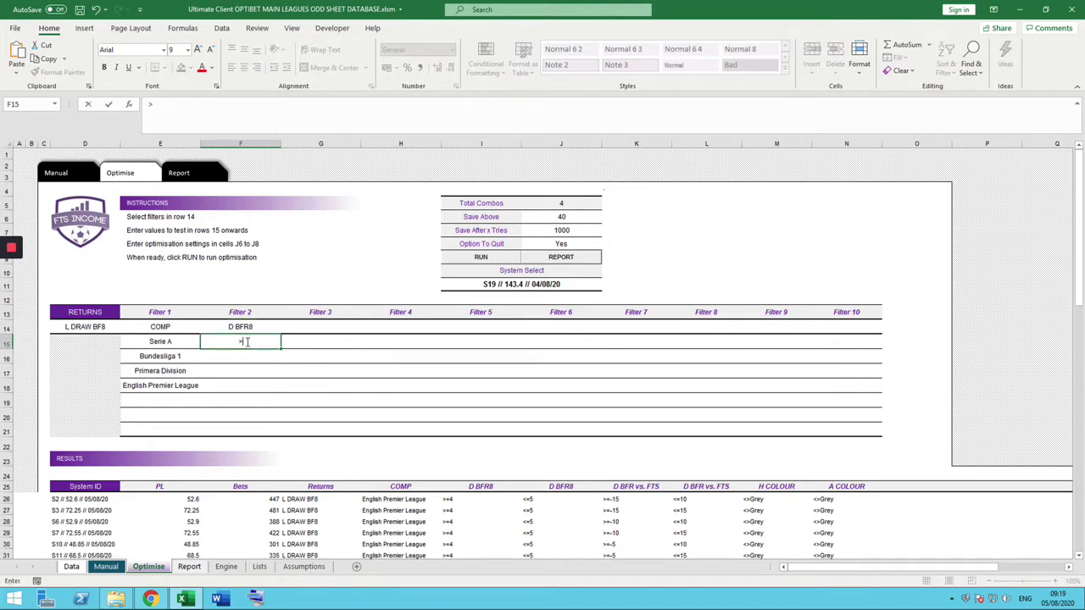
type("=4")
left_click(242, 357)
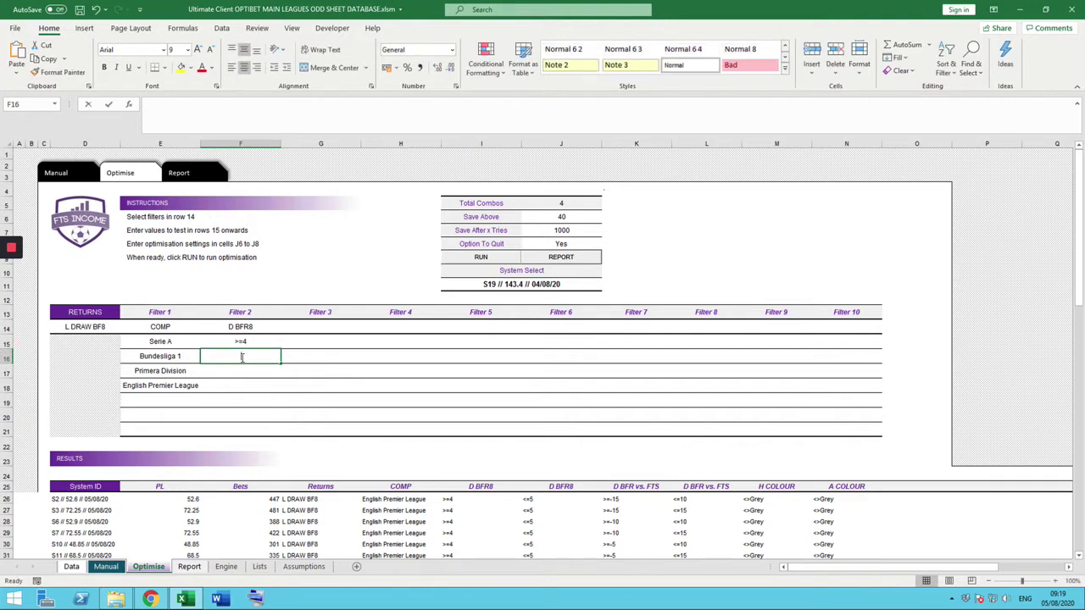
type(">=5")
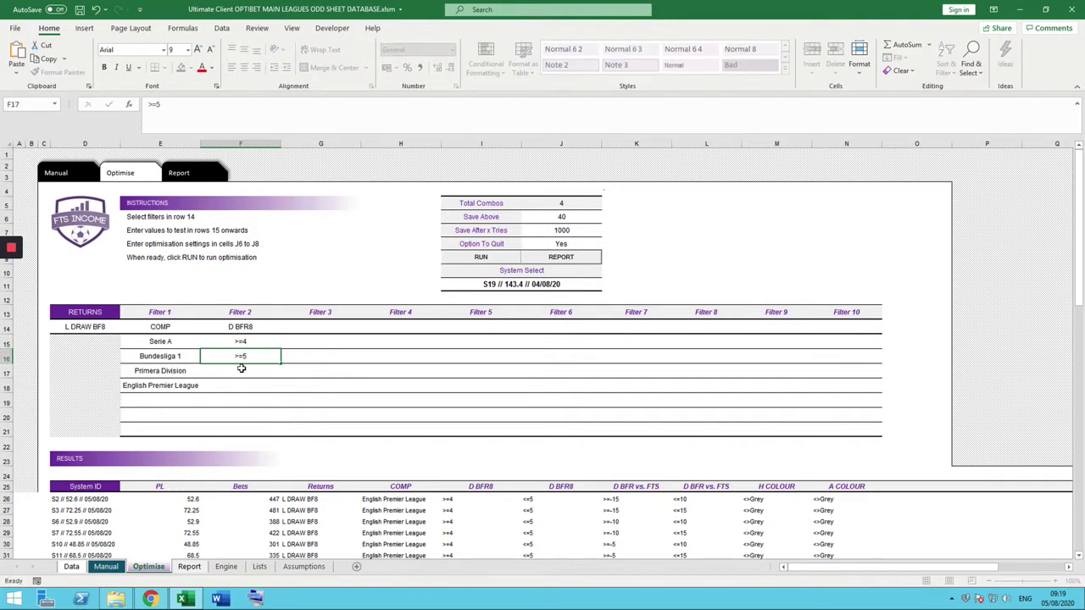
type(">=6")
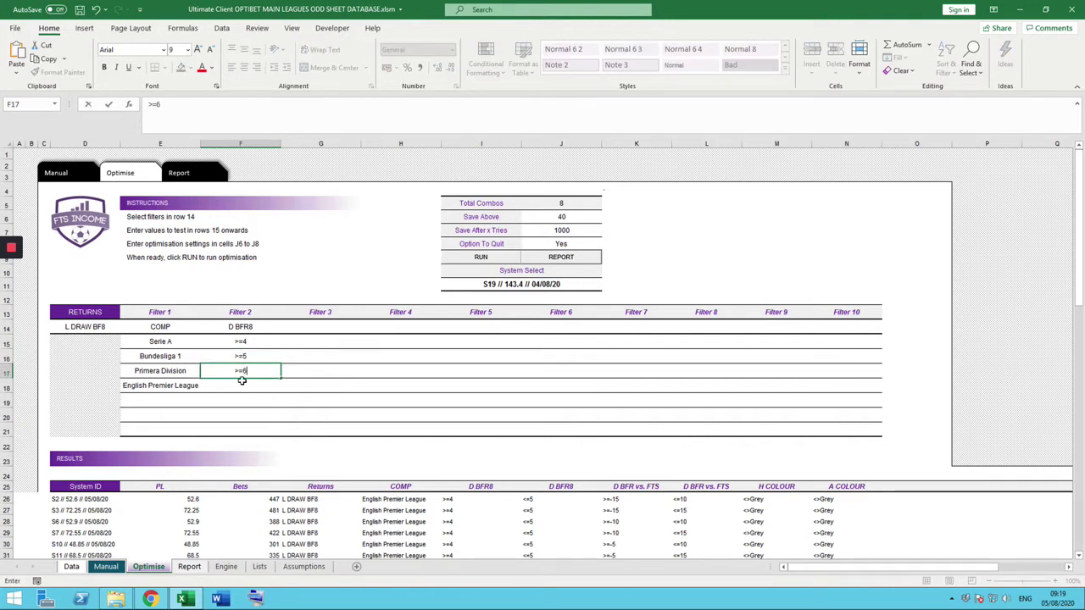
left_click(242, 385)
type(">=7")
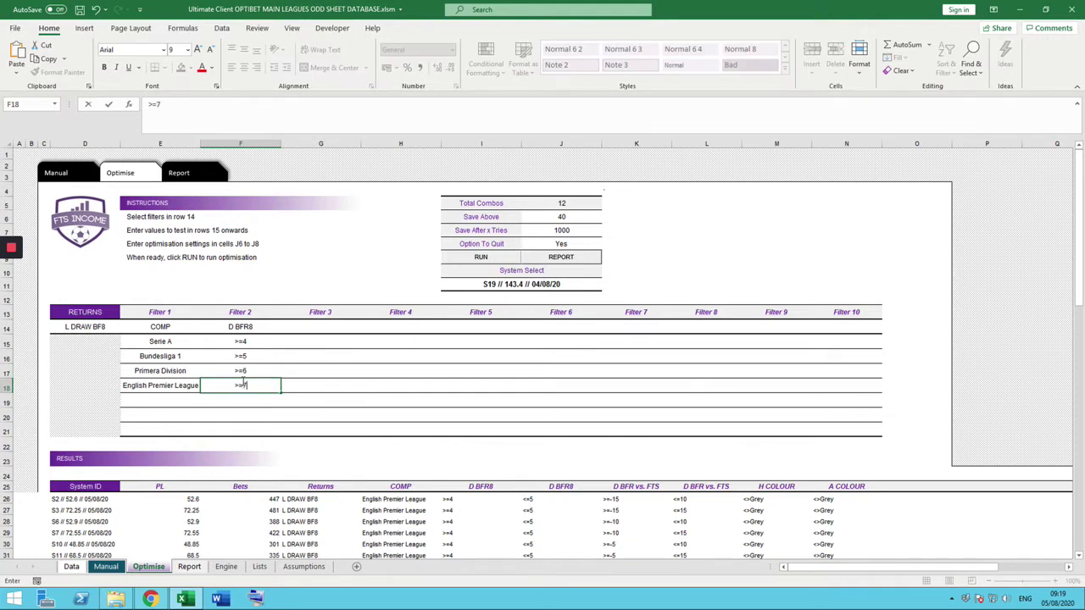
left_click(321, 358)
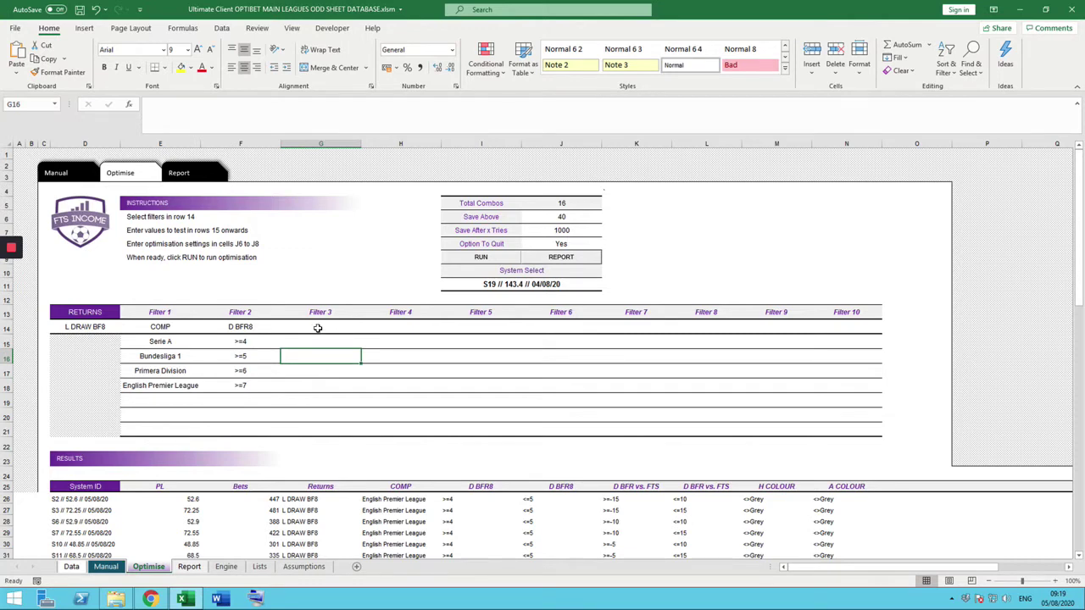
Set Filter 3 to D BFR8 and enter <=5 and <=6 as its test values in rows 15 and 16
left_click(318, 328)
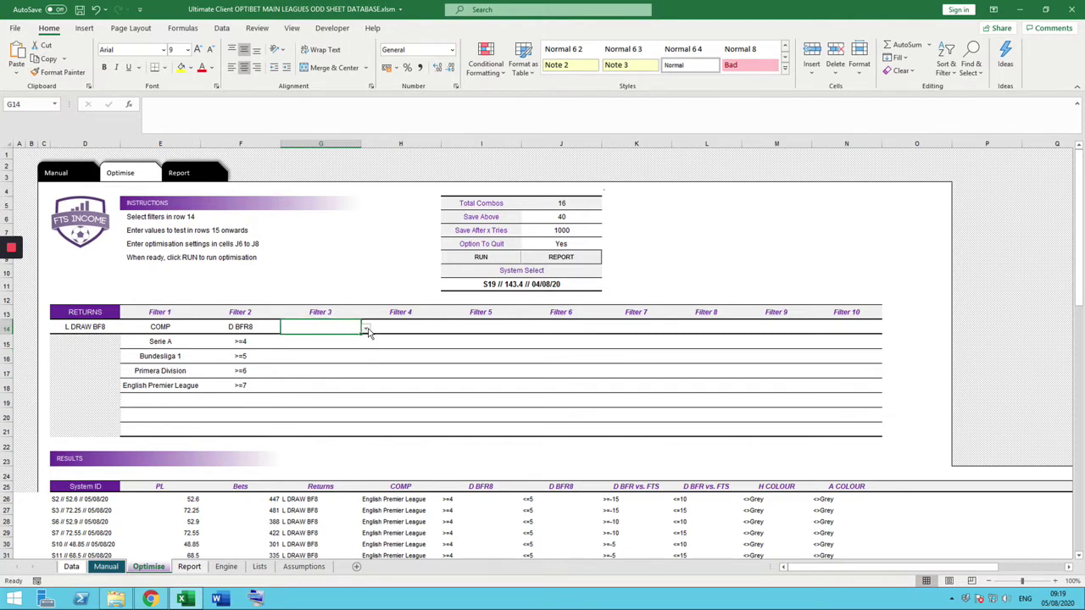
left_click(367, 331)
left_click(309, 389)
left_click(321, 342)
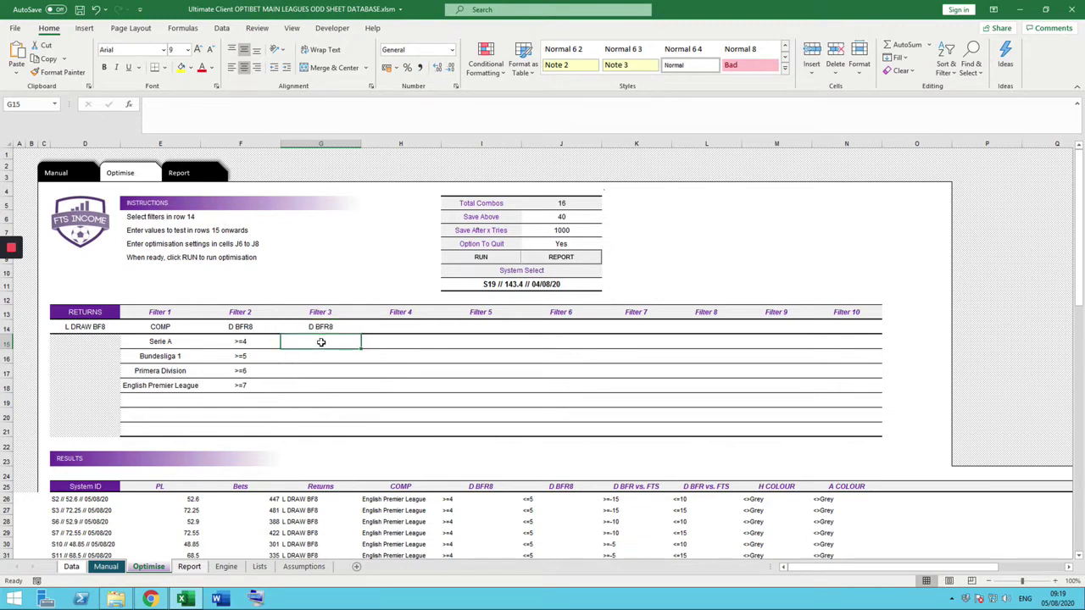
type("<=5")
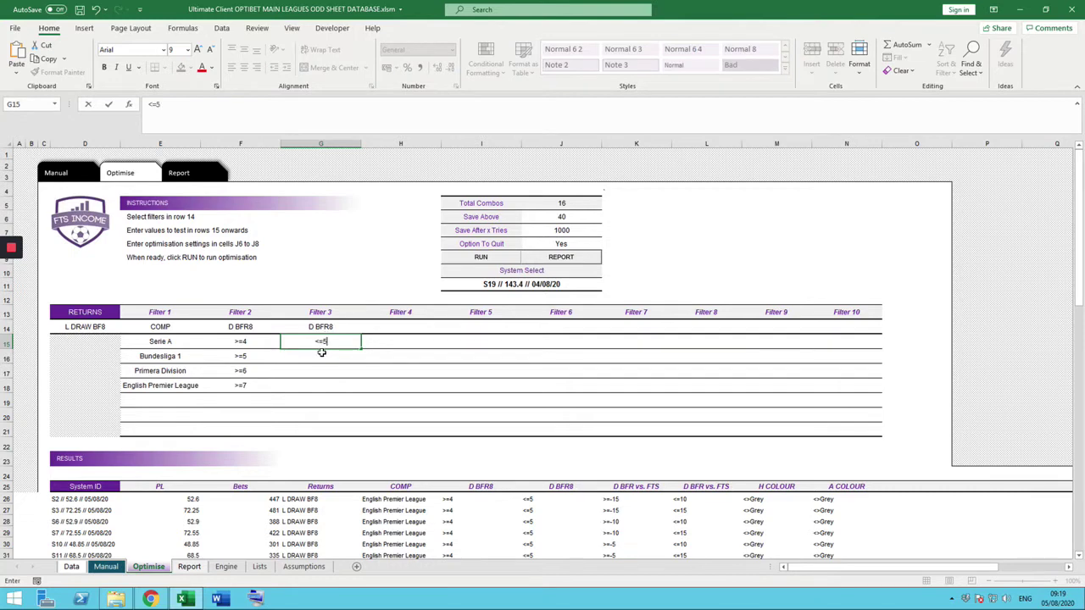
left_click(322, 354)
type("<=")
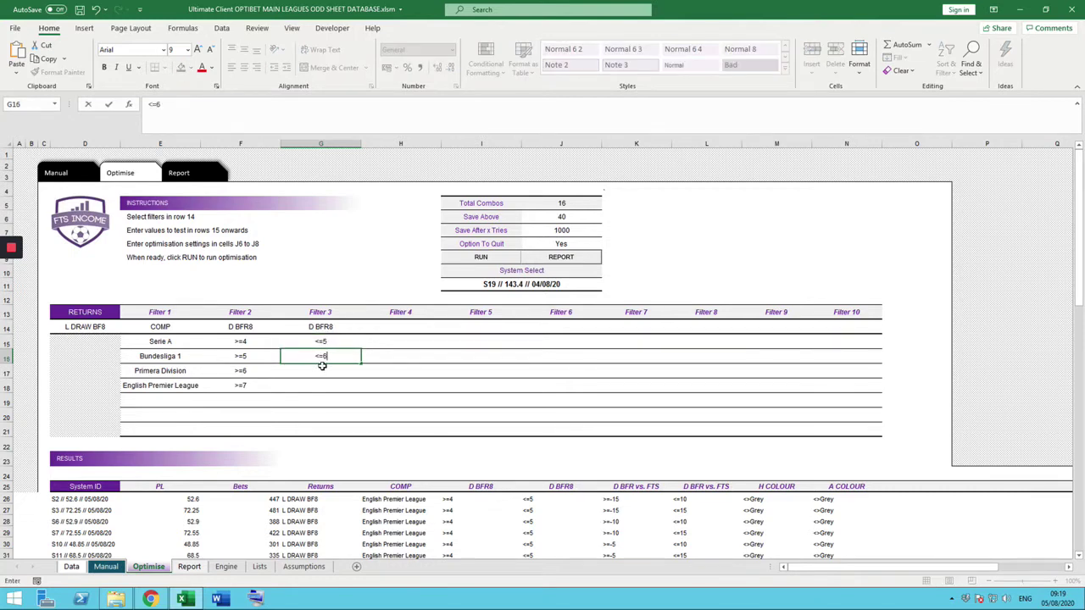
type("6")
Add <=7, <=8 and <=9 as further Filter 3 test values in rows 17 to 19
left_click(322, 369)
type("<=7")
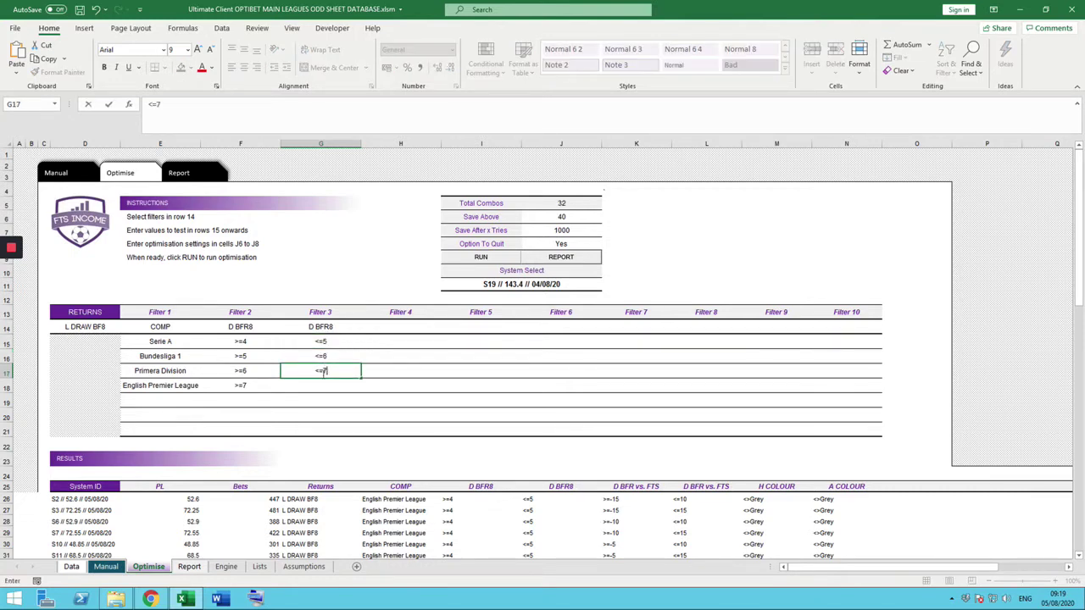
left_click(319, 384)
type("<=8")
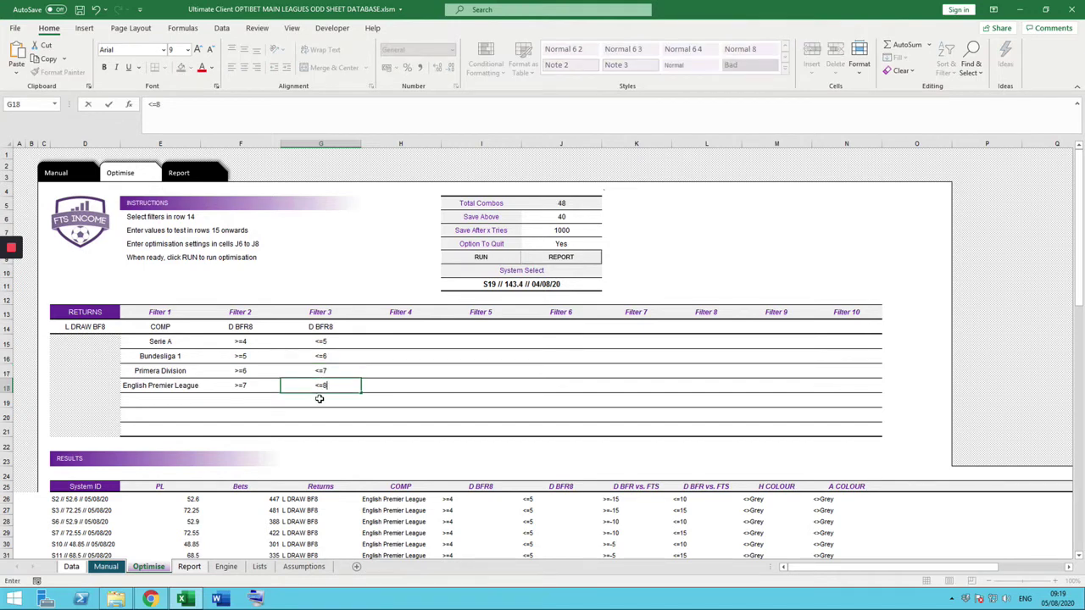
left_click(319, 399)
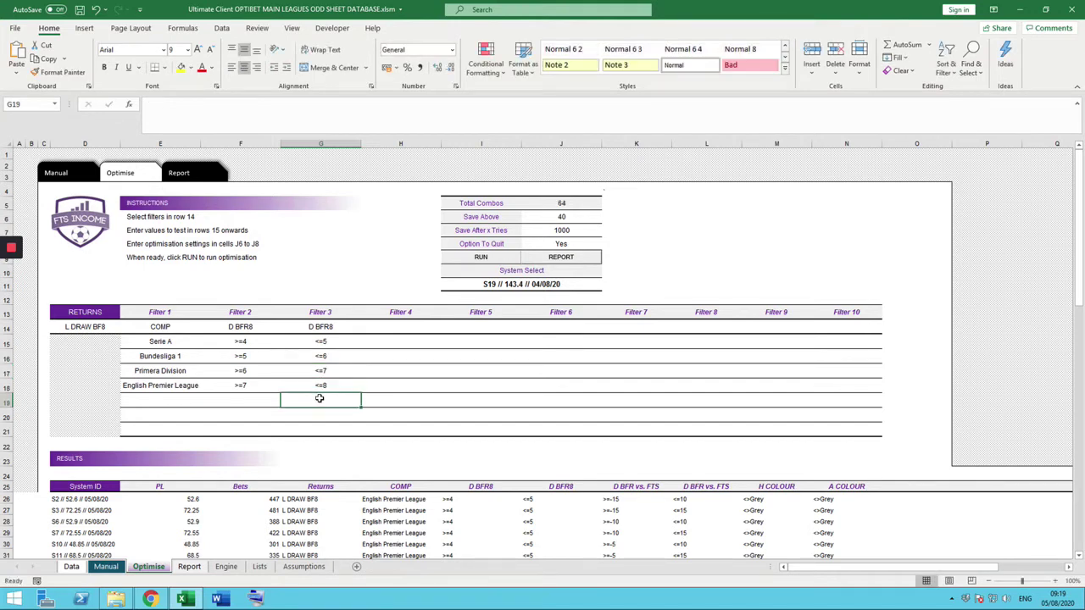
type("<")
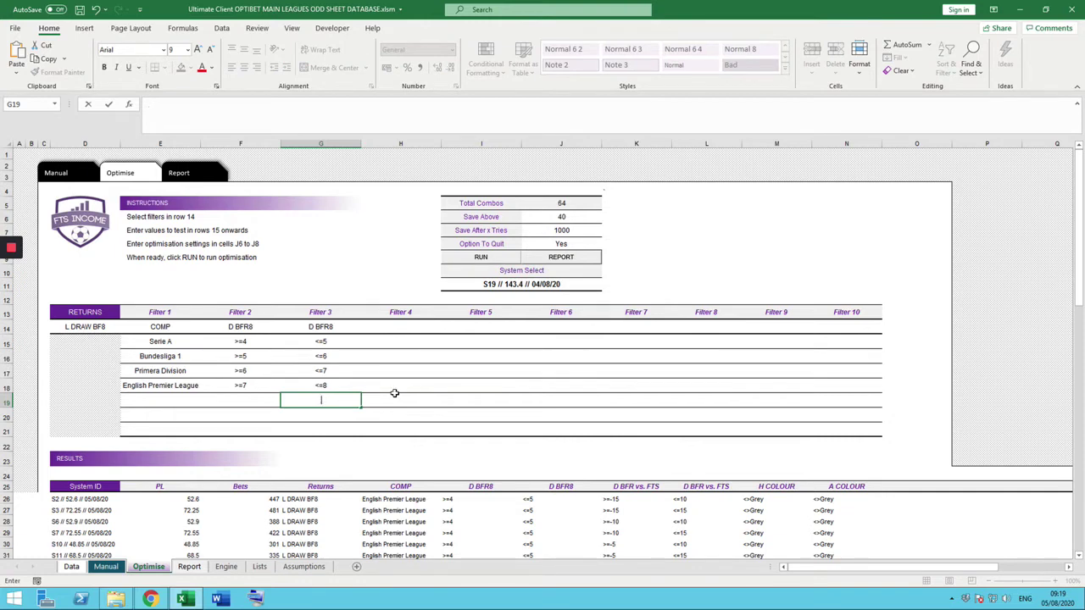
type("=9")
left_click(395, 356)
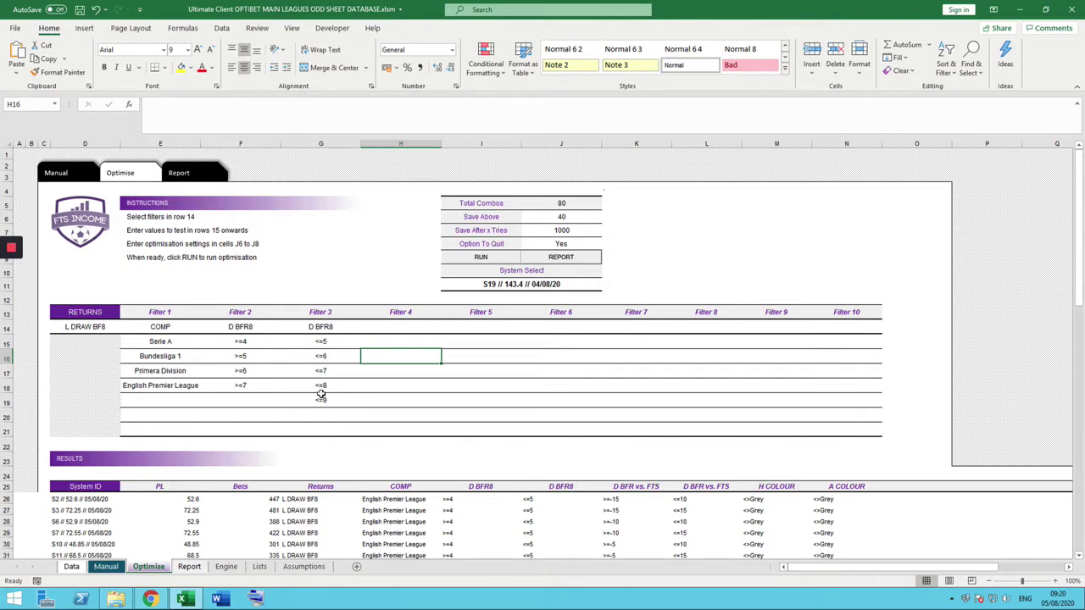
Check the Difference columns in the Data sheet, then set Filter 4 on the Optimise sheet to D BFR vs. FTS
left_click(406, 327)
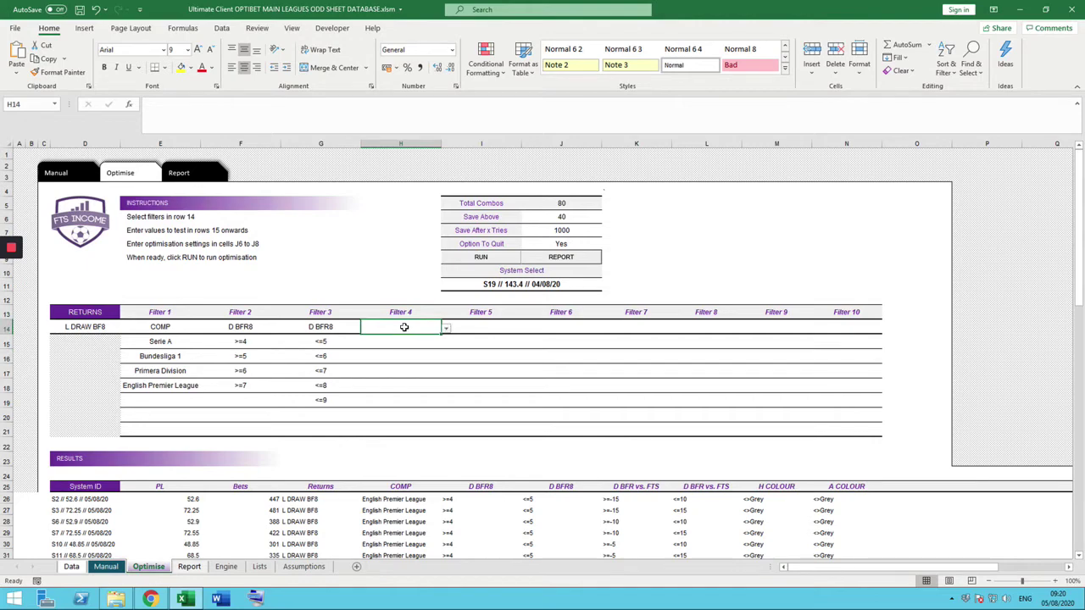
left_click(71, 566)
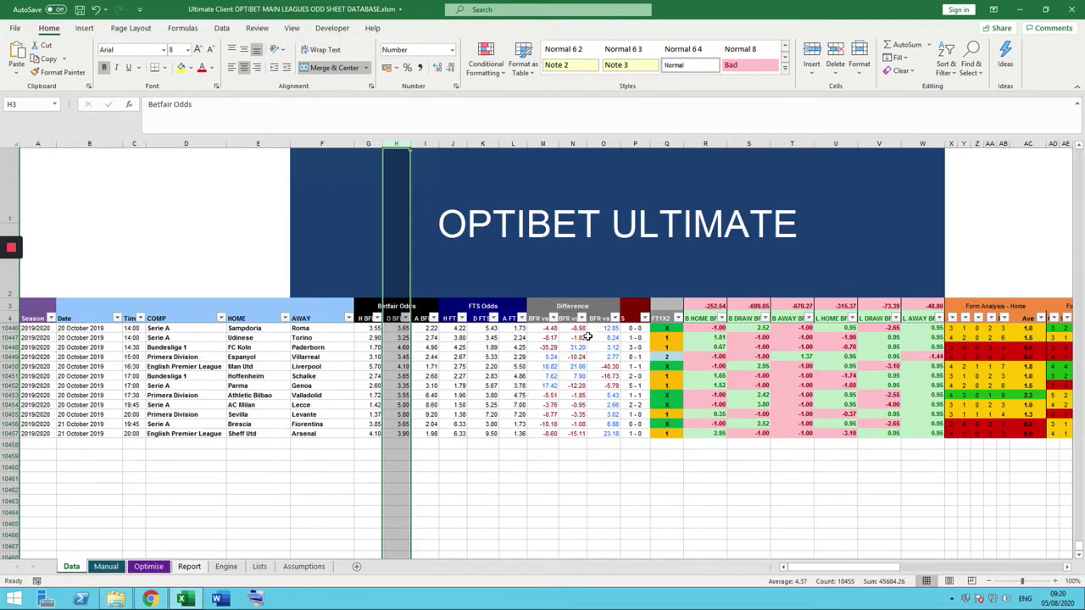
left_click(148, 566)
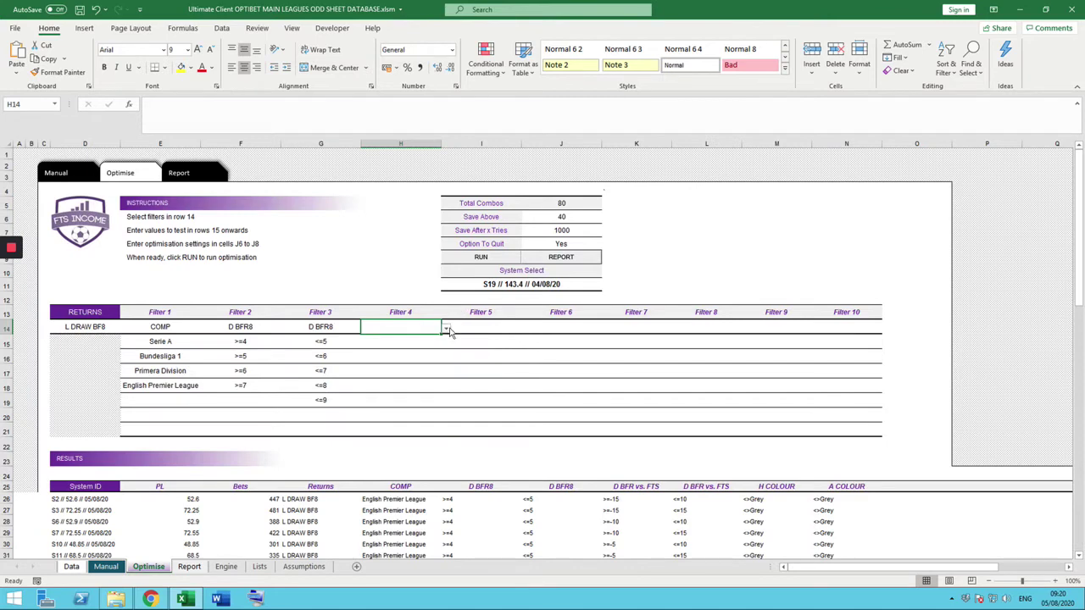
left_click(446, 329)
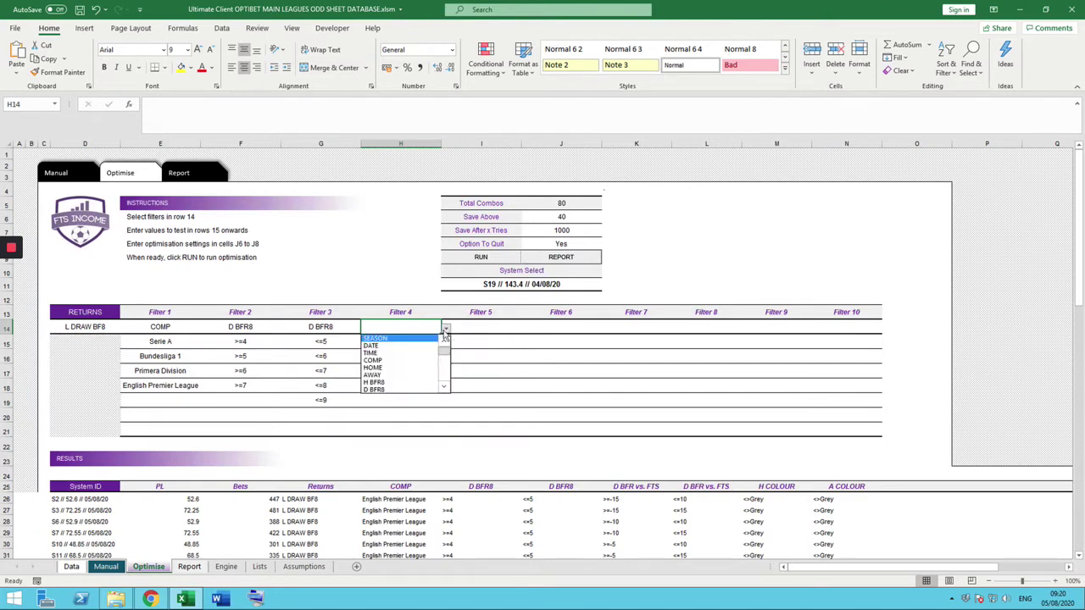
left_click(443, 389)
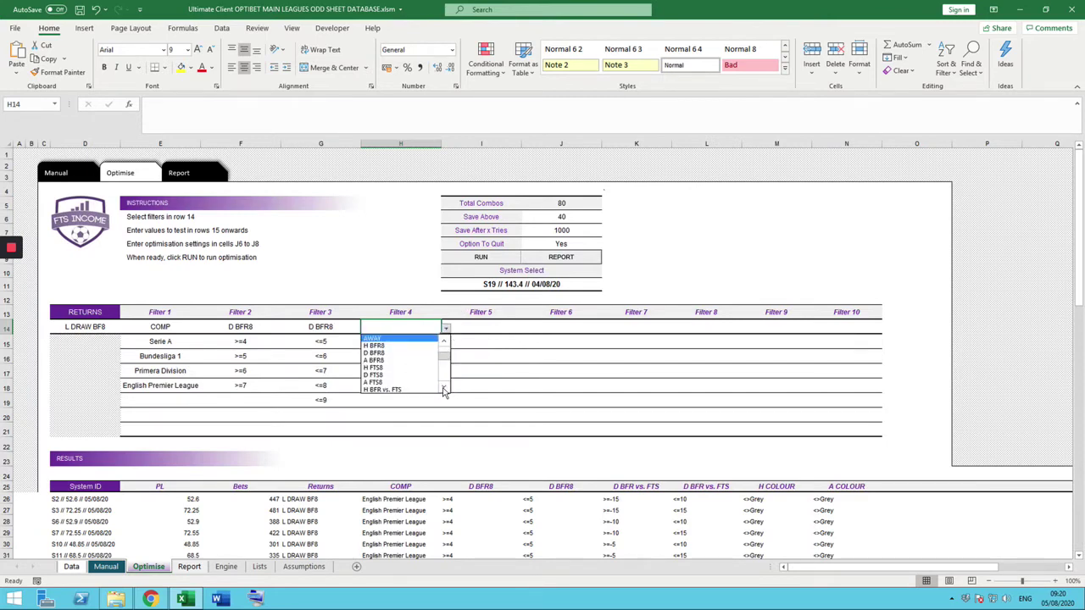
left_click(444, 390)
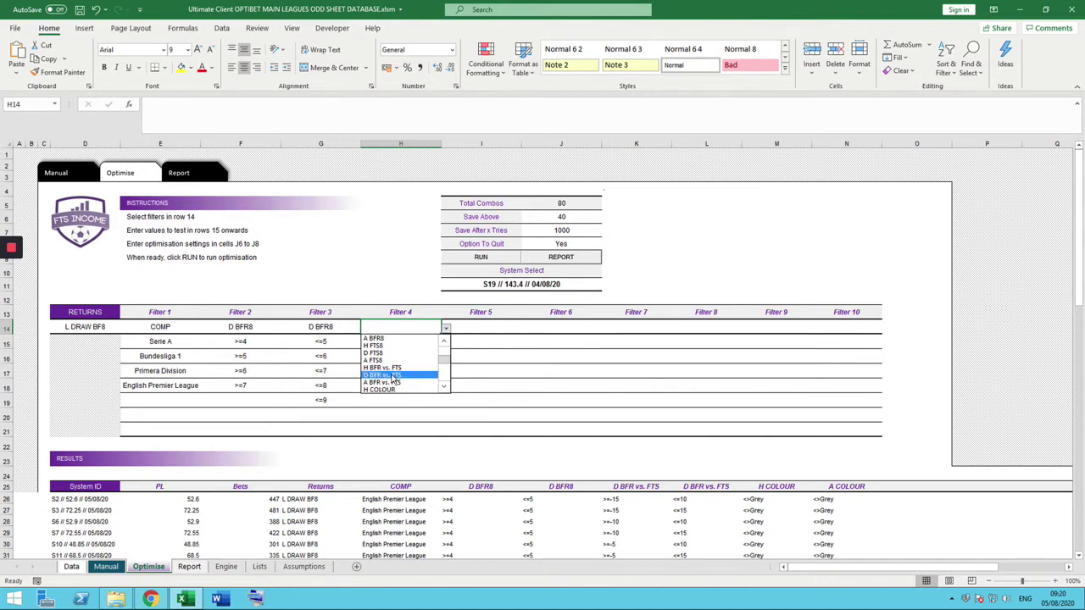
left_click(393, 379)
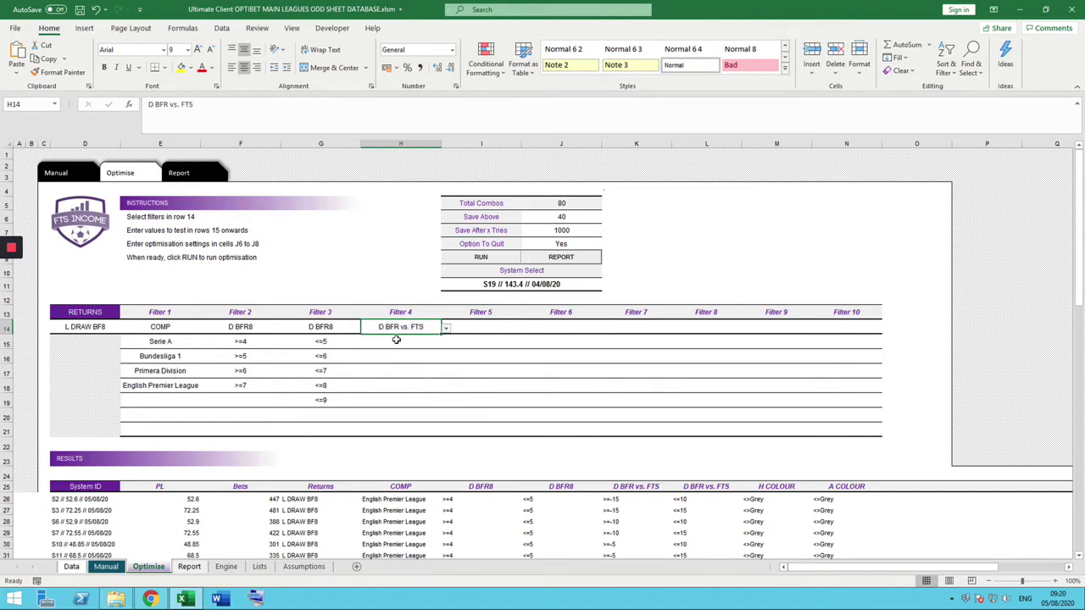
Enter >=-15 and >=-10 as the Filter 4 test values in rows 15 and 16
left_click(404, 342)
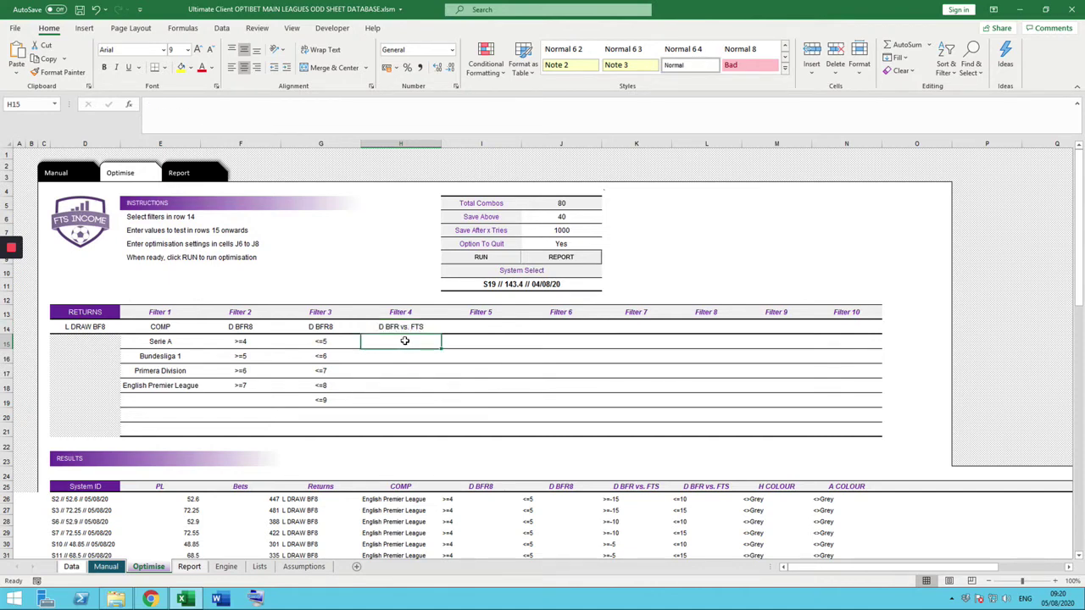
type(">=-15")
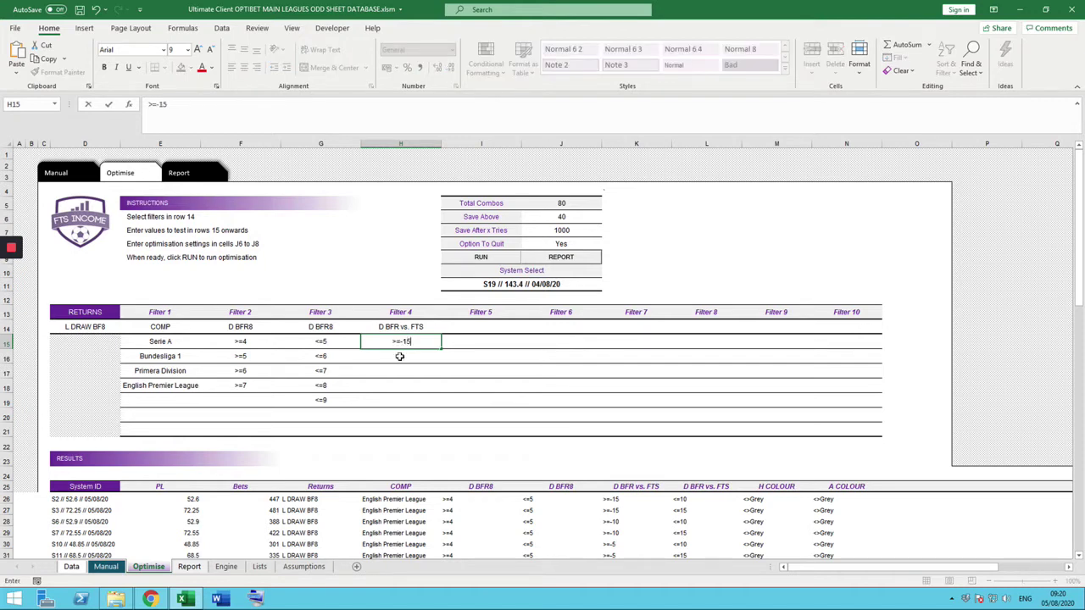
key("Return")
type(">=")
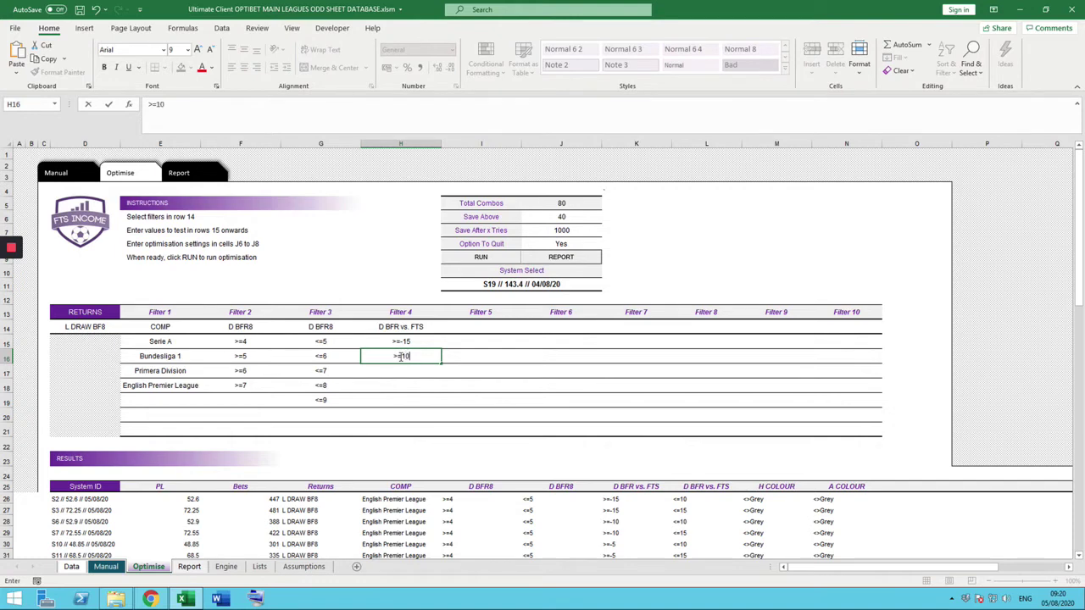
type("10")
key("ctrl+Return")
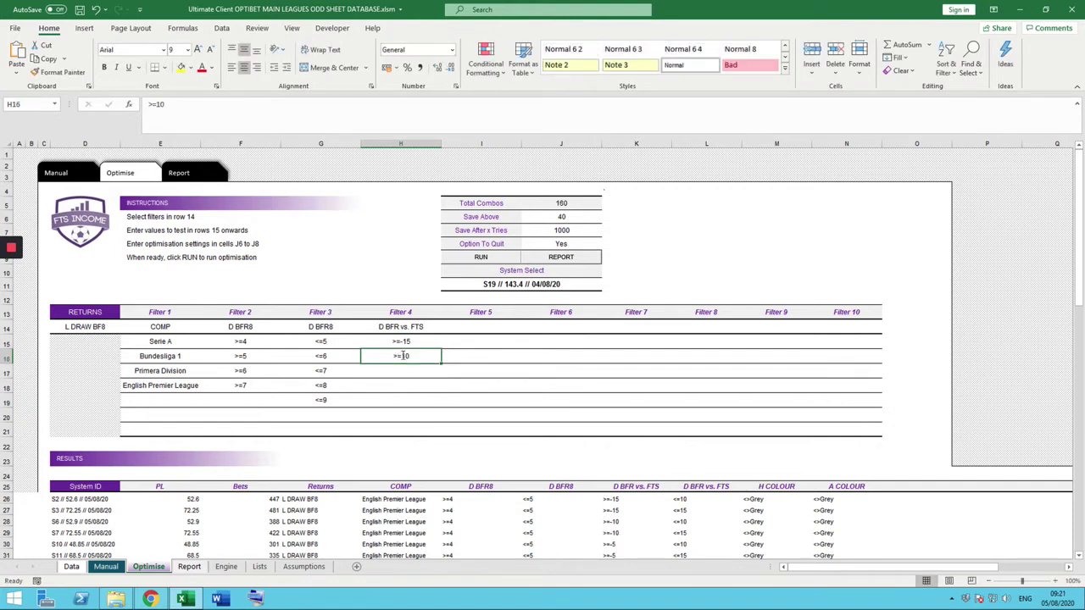
double_click(405, 357)
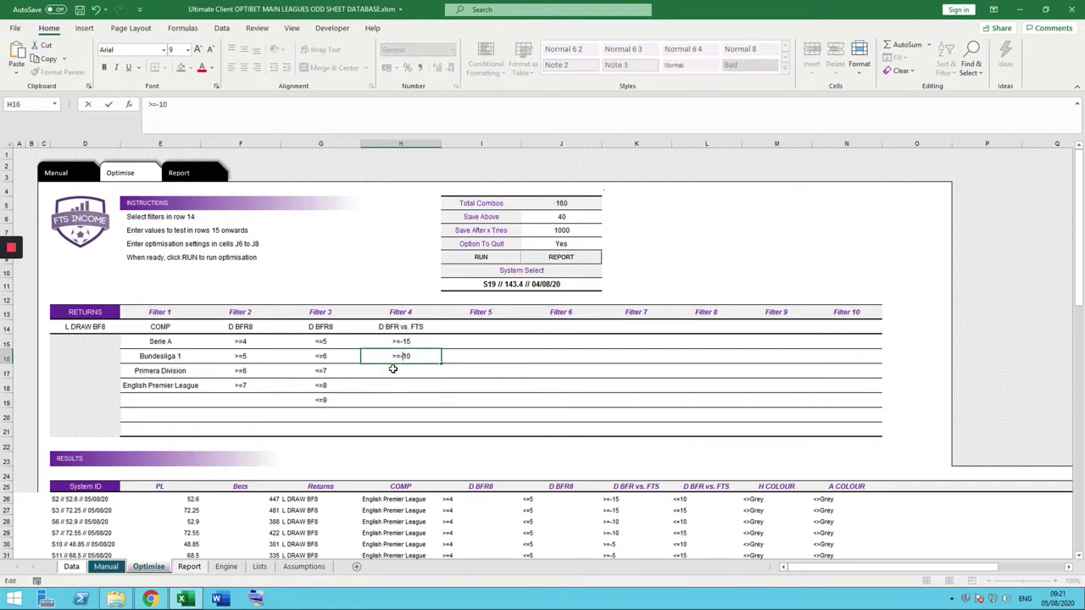
Add >=-5 and >=0 as further Filter 4 test values in rows 17 and 18
left_click(393, 370)
type(">=")
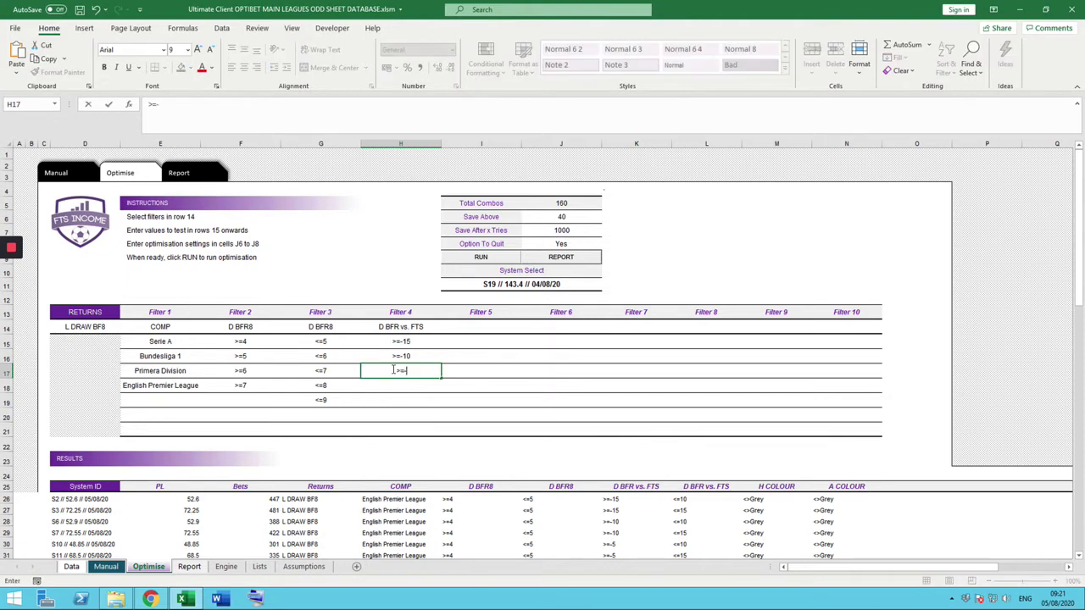
type("-5")
left_click(396, 385)
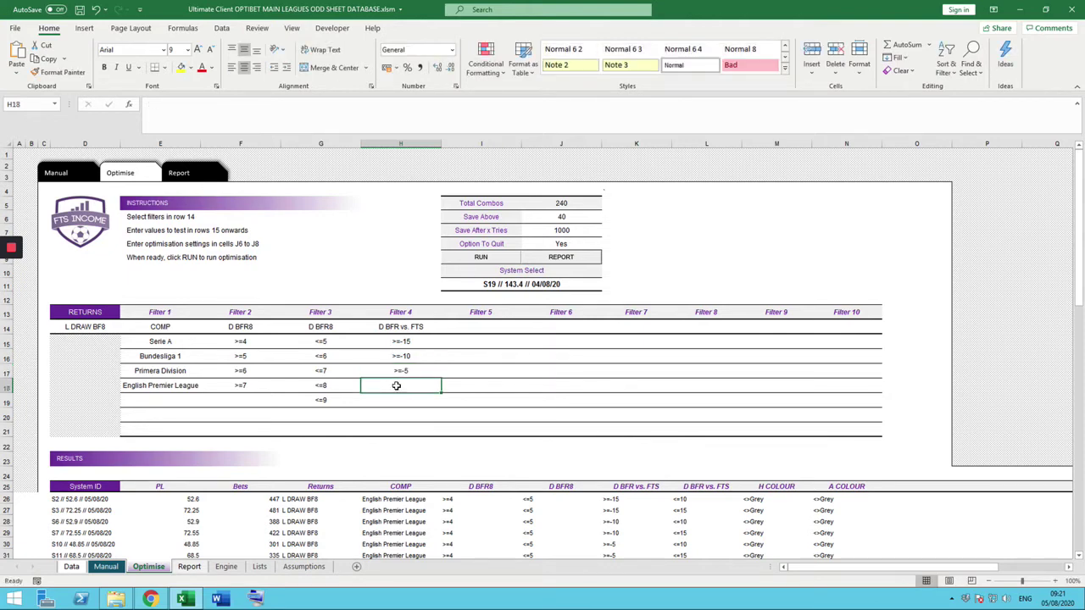
type(">=0")
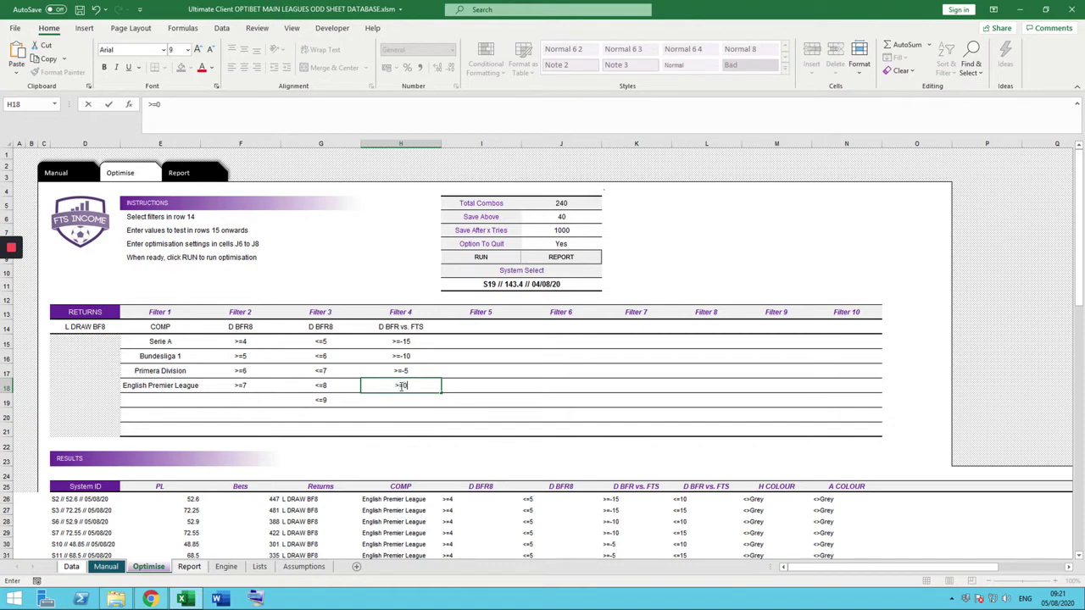
left_click(485, 368)
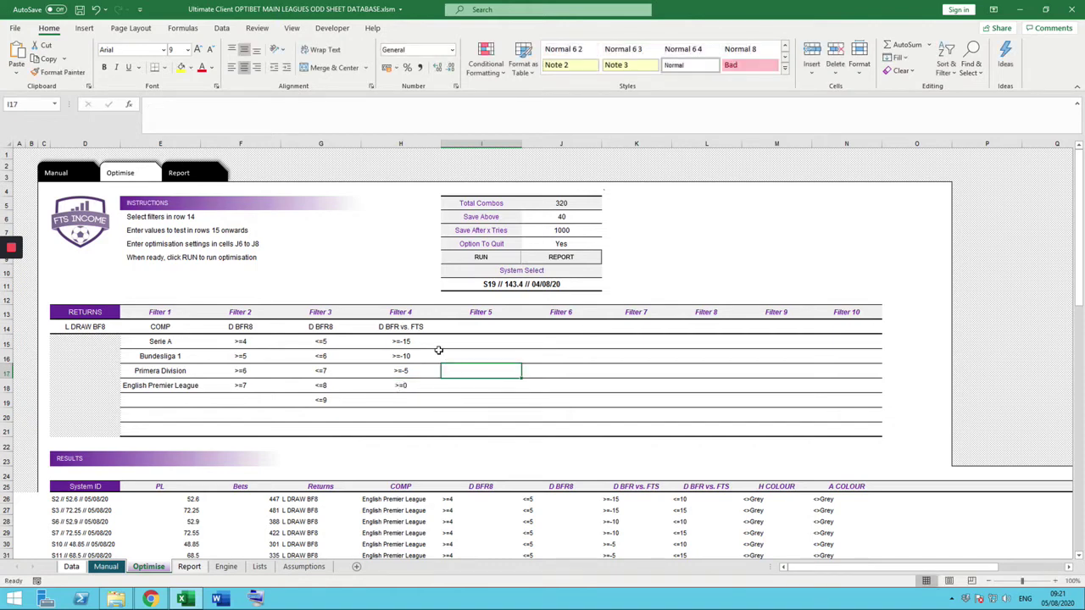
Set Filter 5 to D BFR vs. FTS and select its first test value cell in row 15
left_click(483, 329)
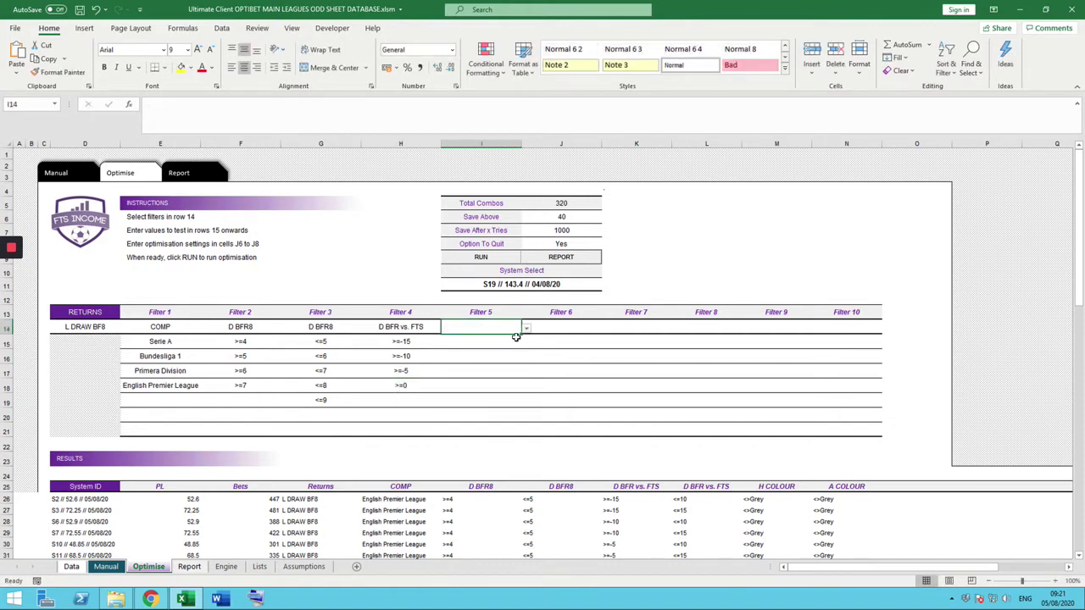
left_click(525, 331)
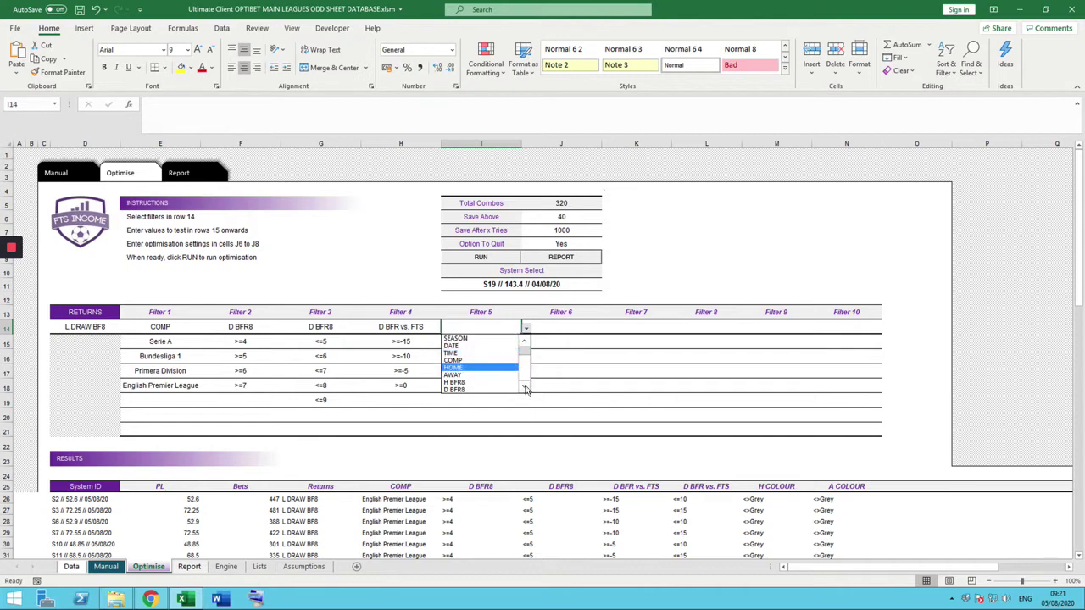
left_click(524, 388)
scroll(525, 389, "down", 5)
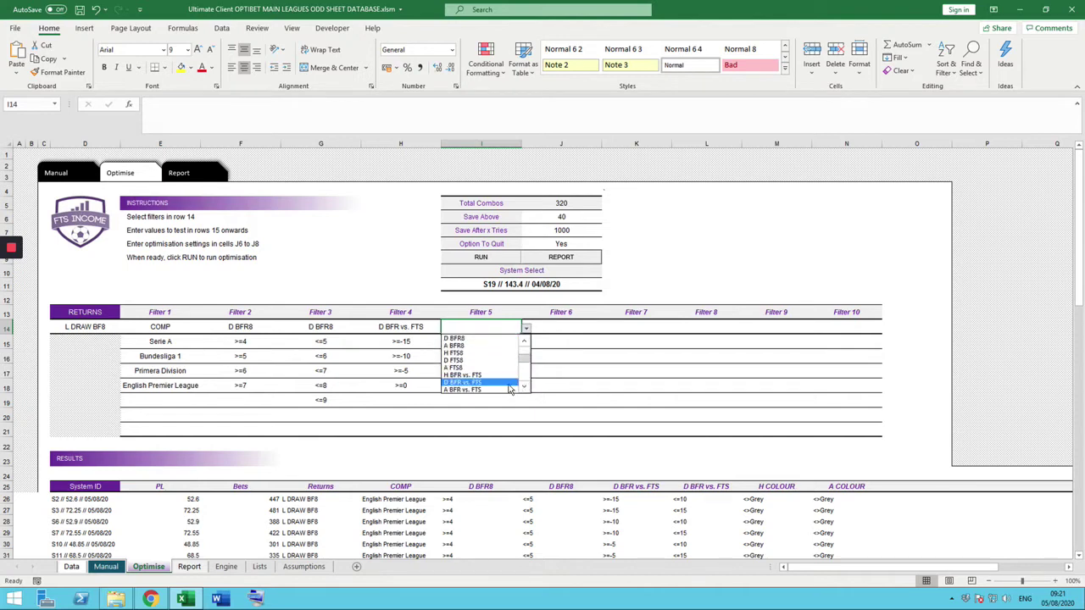
left_click(489, 386)
left_click(483, 341)
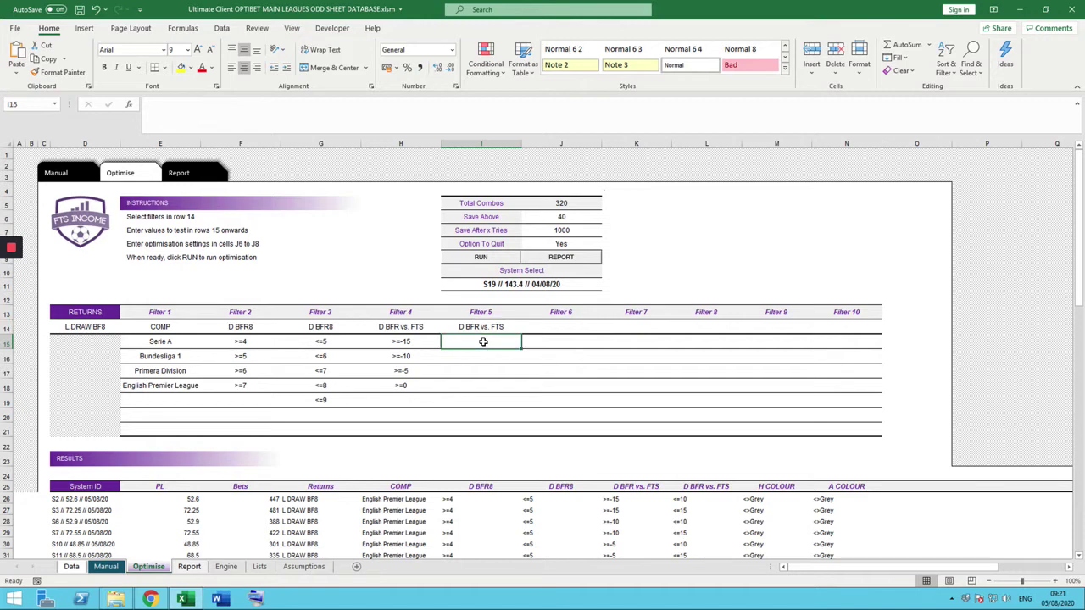
Enter <=15, <=10, <=5 and <=0 as the Filter 5 test values in rows 15 to 18
type("<")
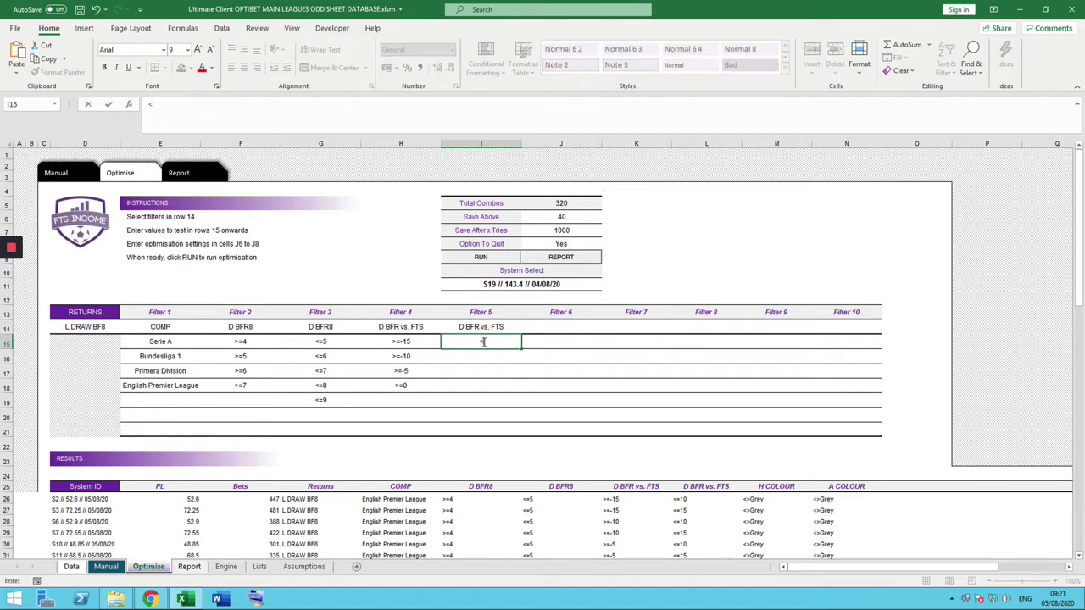
type("=15")
left_click(477, 352)
type("<=10")
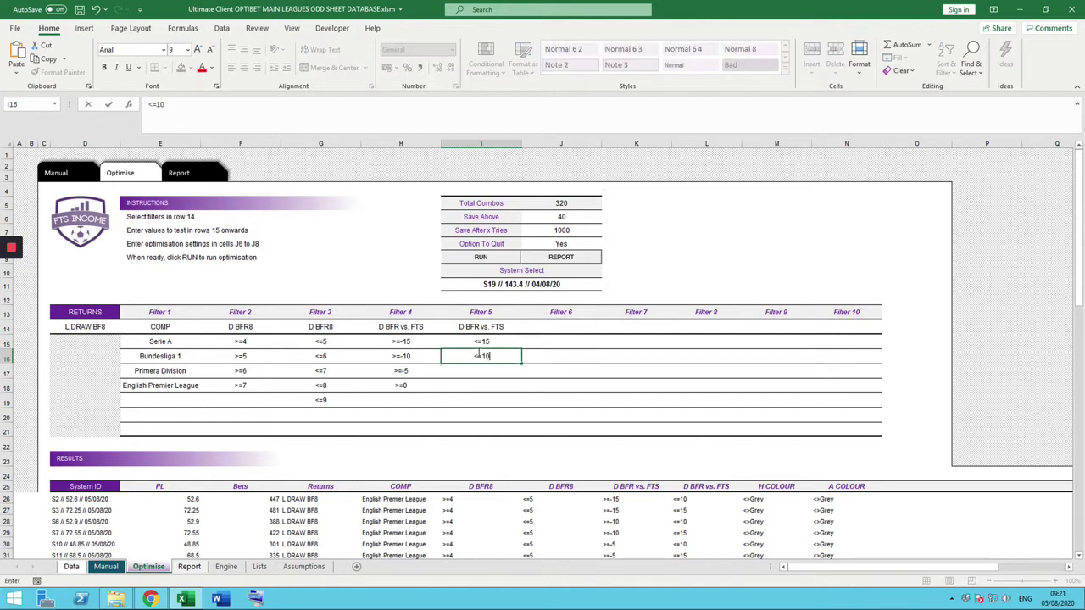
left_click(479, 367)
type("<=5")
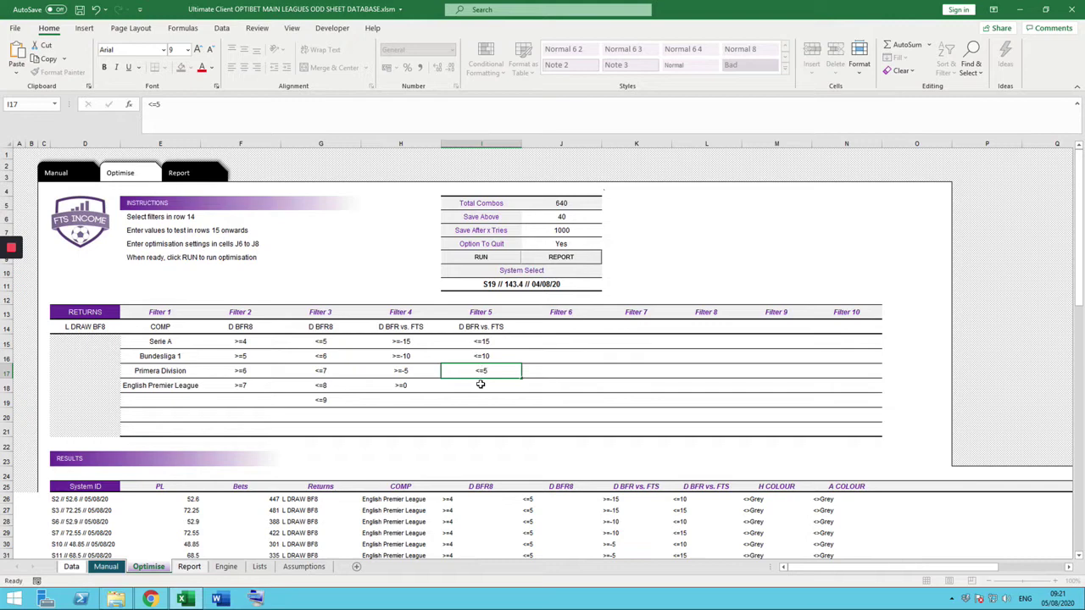
left_click(480, 384)
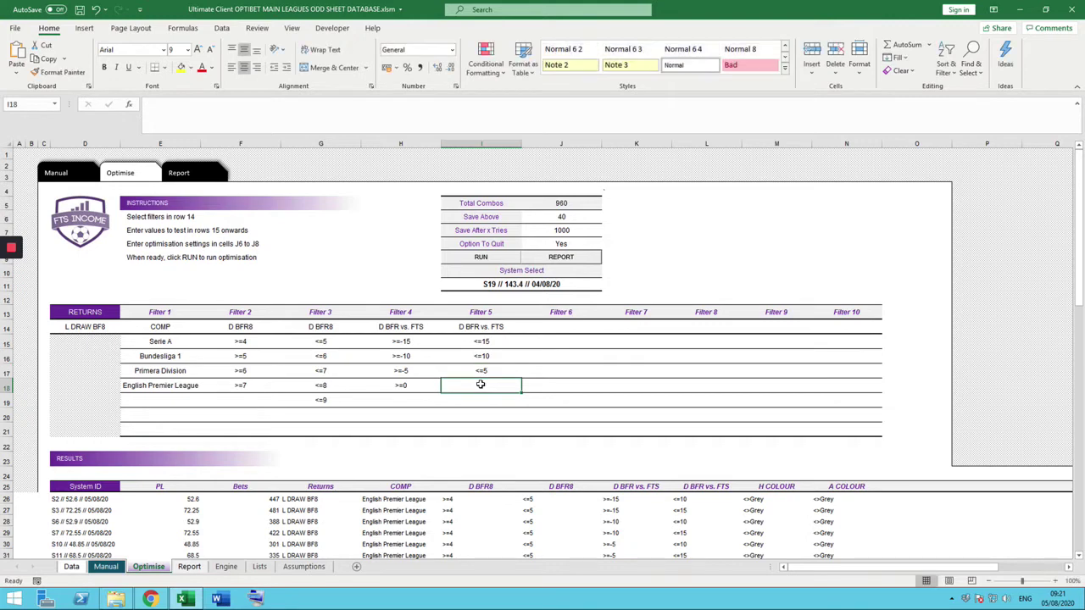
type("<=0")
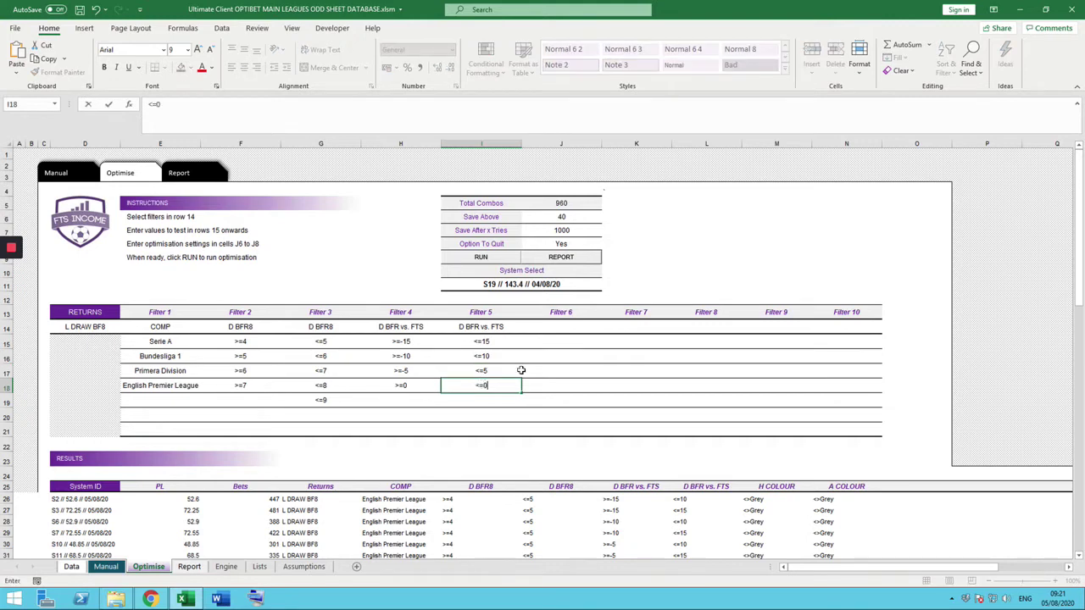
left_click(556, 368)
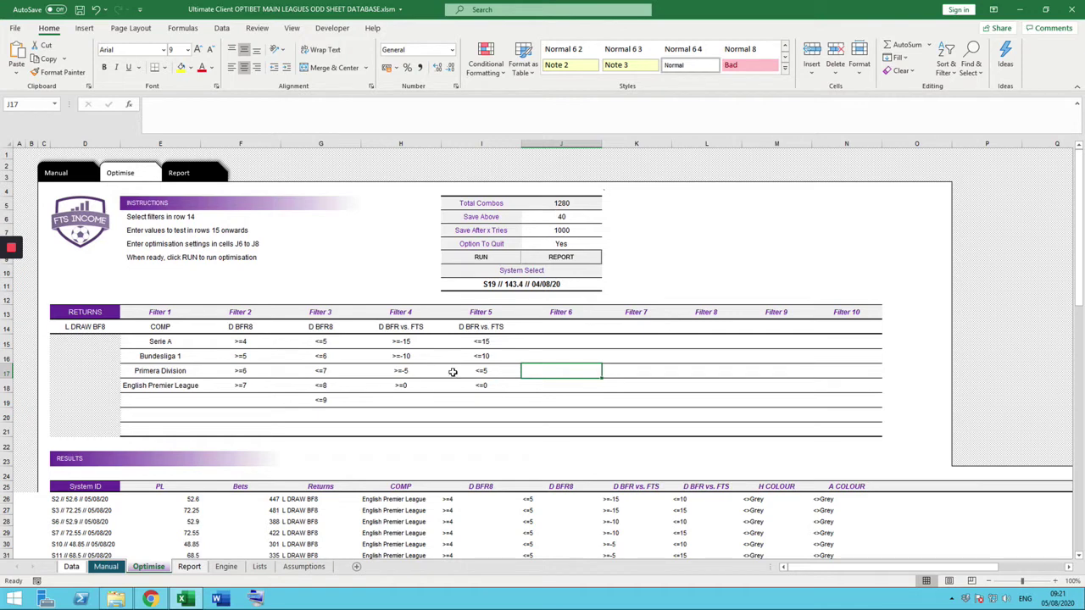
Set Filter 6 to H COLOUR and check the Home and Away colour columns in the Data sheet
left_click(564, 326)
left_click(605, 328)
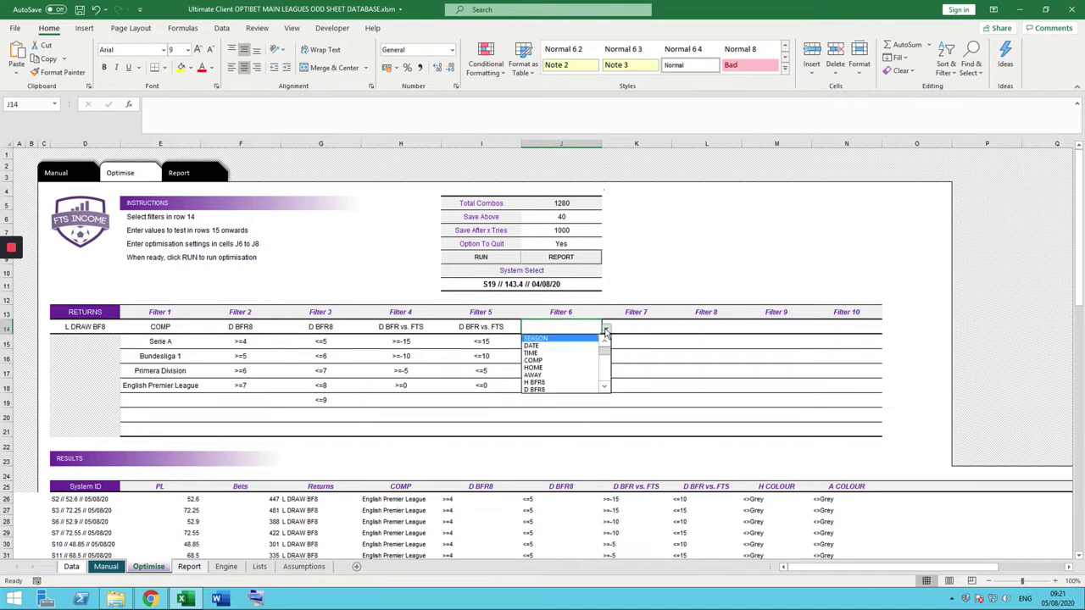
left_click_drag(603, 354, 602, 367)
left_click(543, 353)
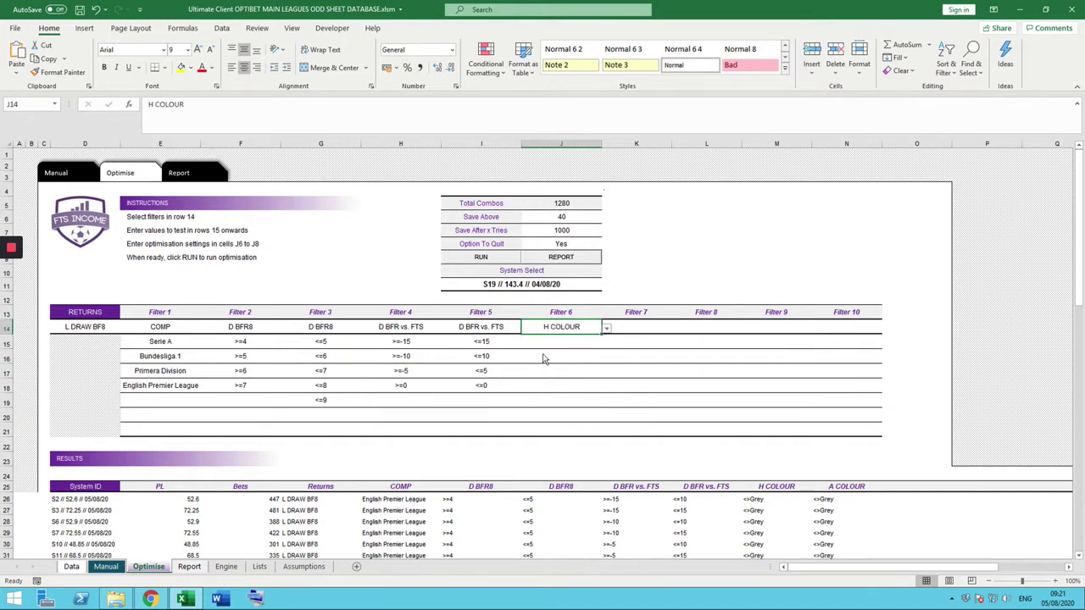
left_click(71, 567)
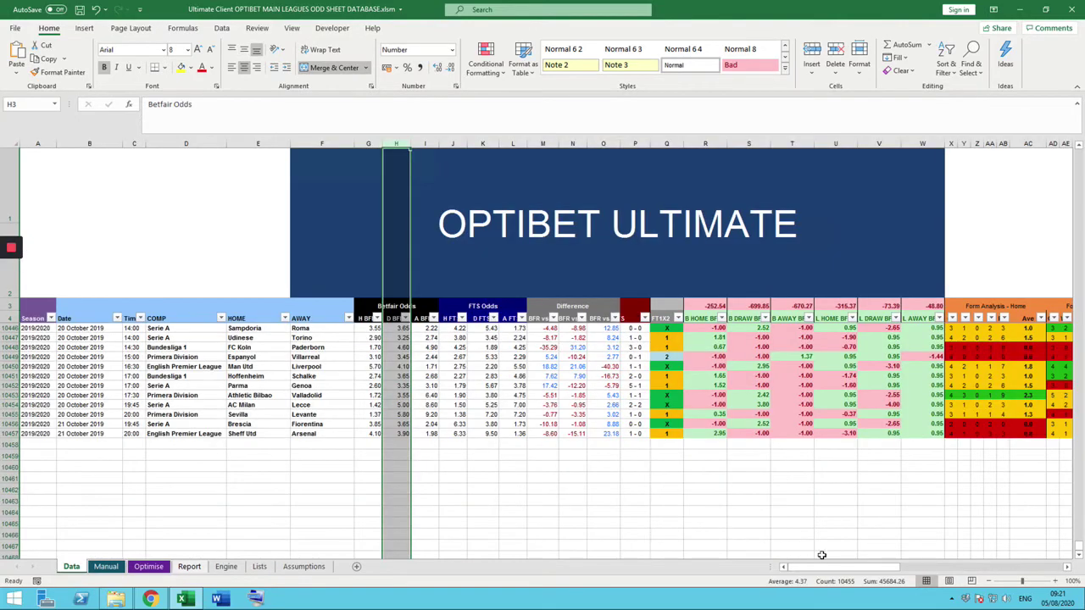
left_click_drag(835, 570, 903, 574)
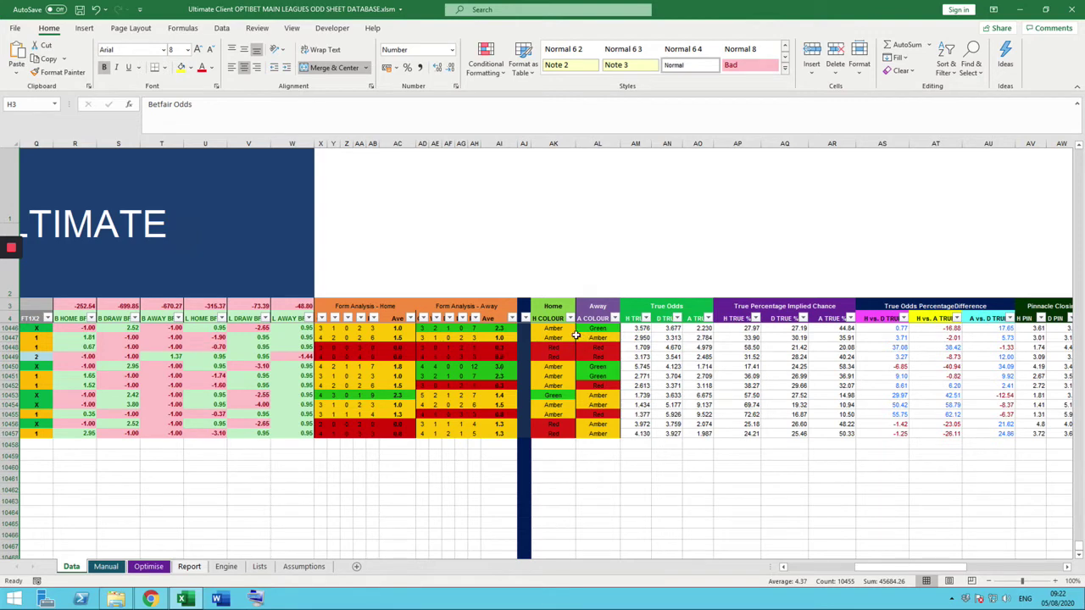
Enter <>Grey as the Filter 6 test value in row 15 of the Optimise sheet
left_click(151, 567)
left_click(562, 340)
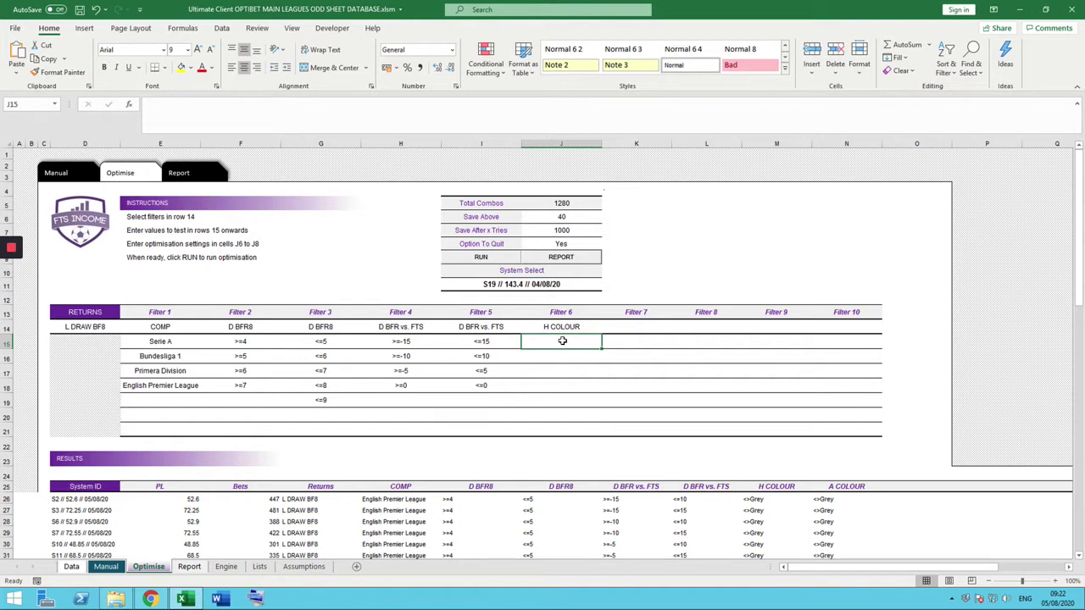
type("<>")
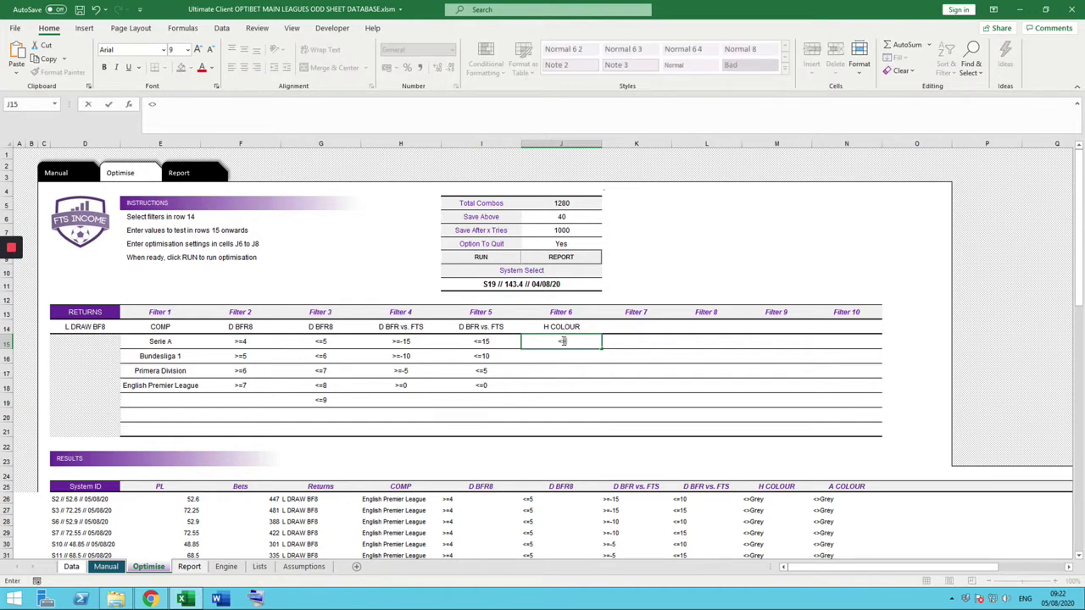
type("Grey")
left_click(574, 373)
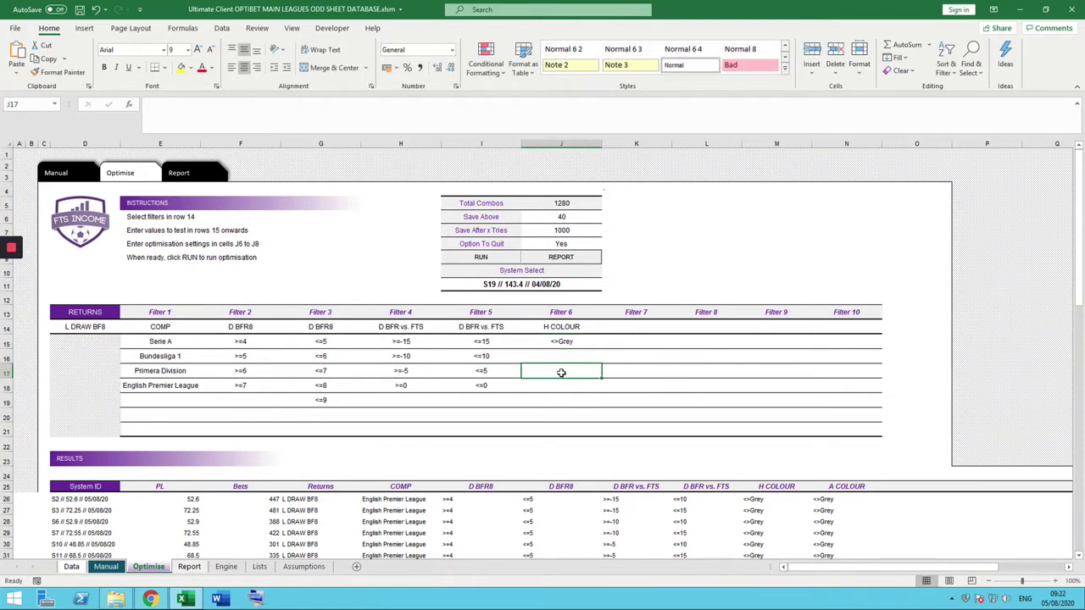
Set Filter 7 to A COLOUR and enter <>Grey as its test value in row 15
left_click(627, 328)
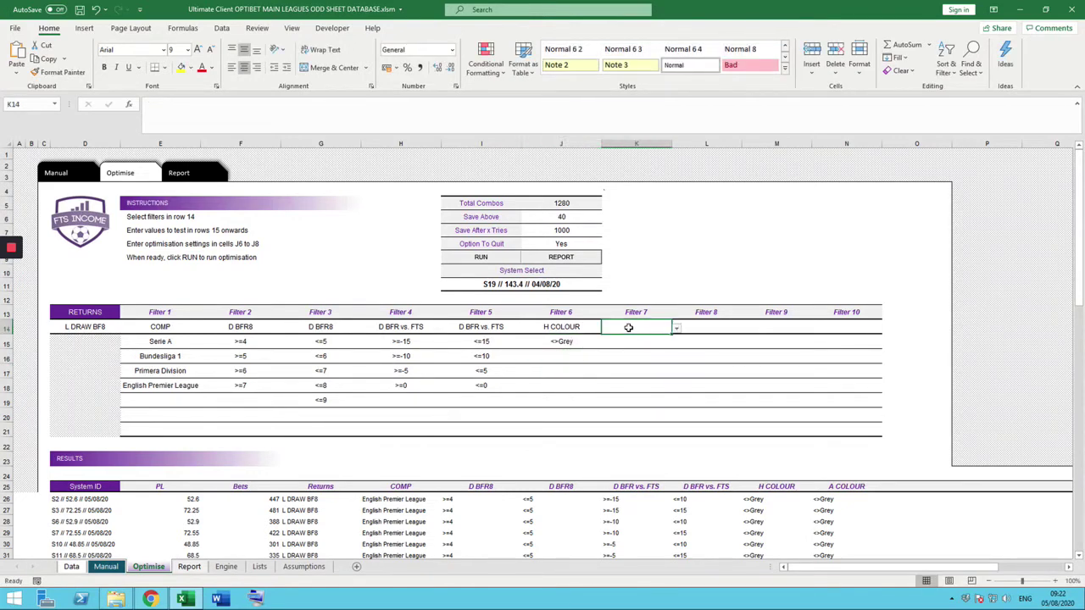
left_click(677, 328)
left_click(676, 388)
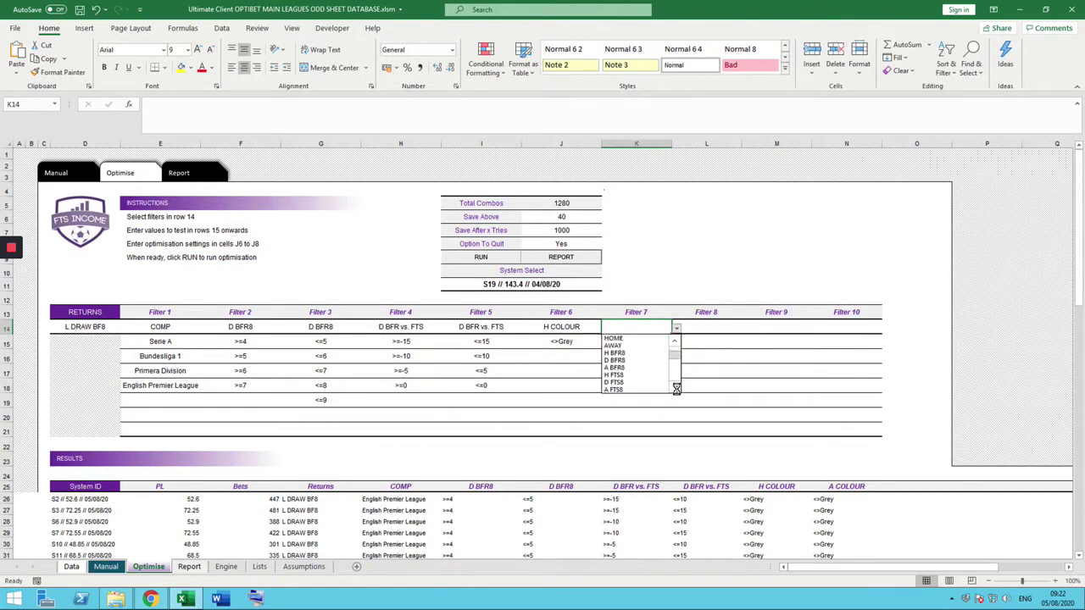
left_click(676, 387)
left_click(636, 379)
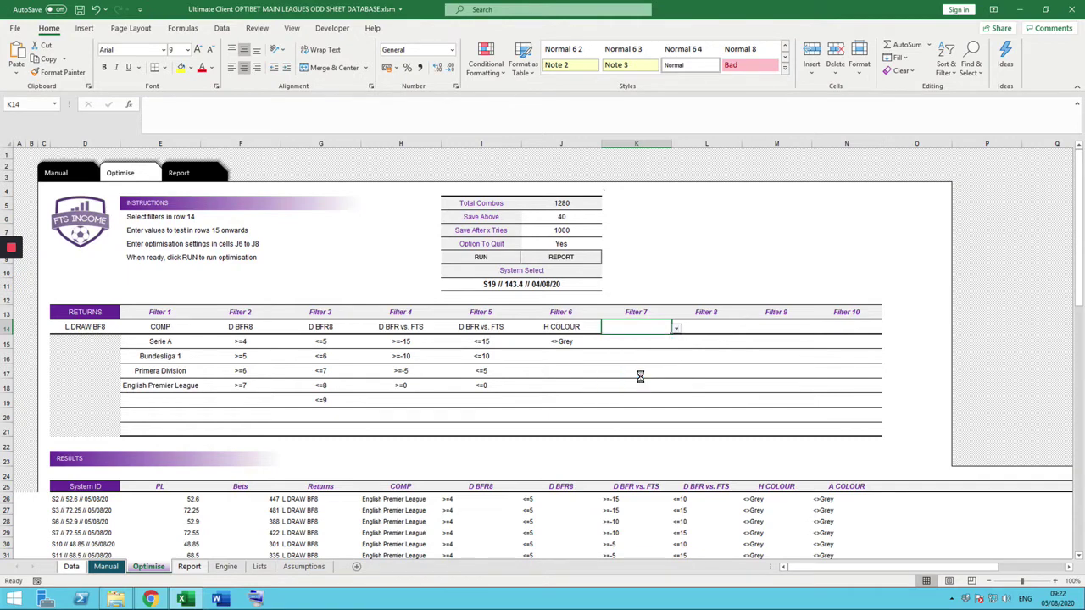
left_click(627, 343)
type("<>Grey")
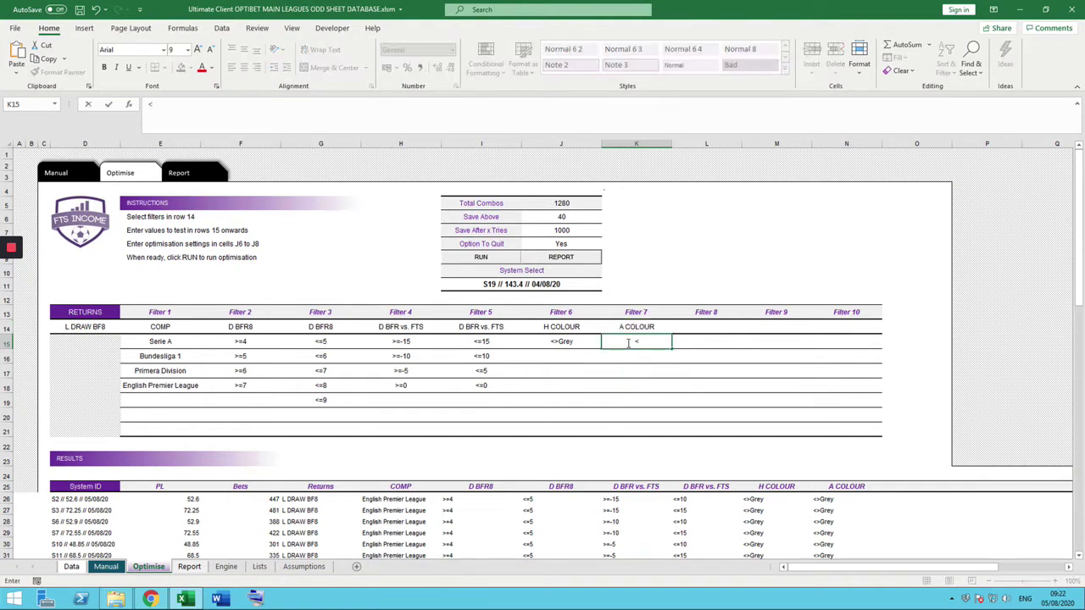
left_click(629, 368)
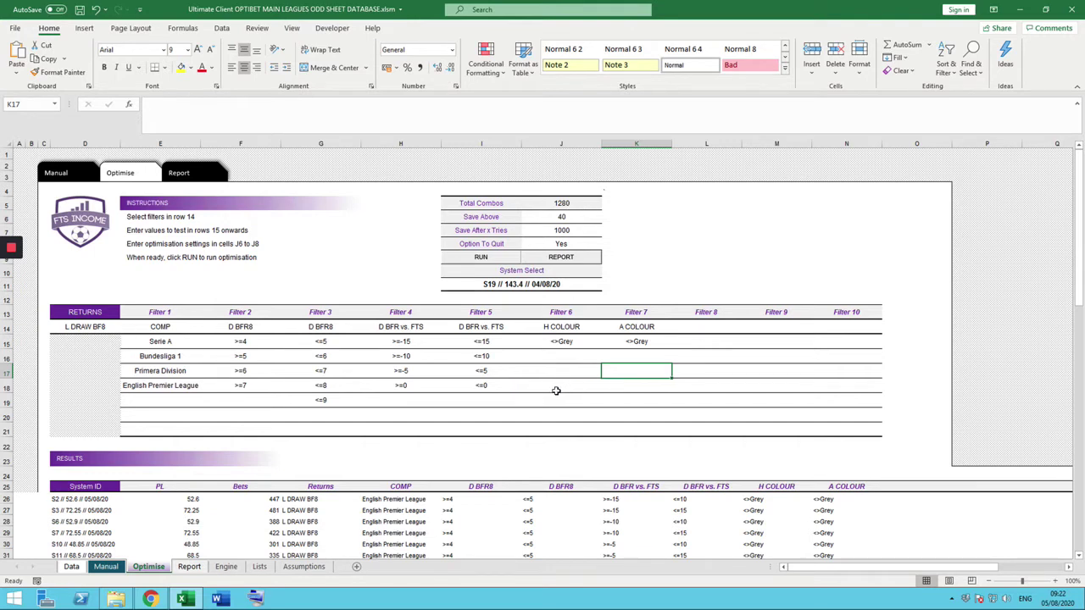
Set the Save Above threshold in the optimisation settings to 50
left_click(569, 217)
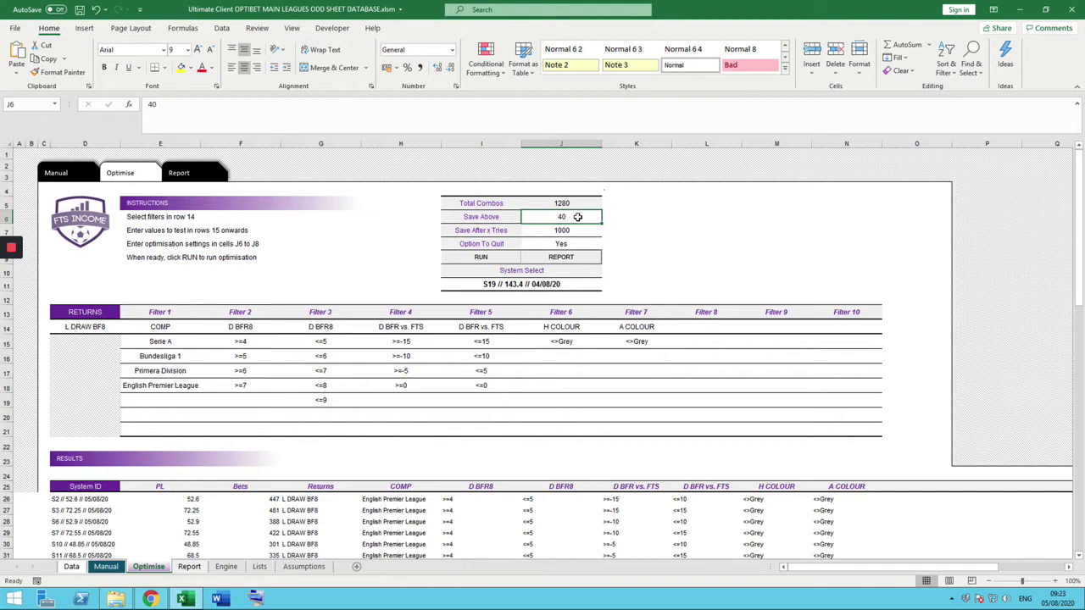
type("10")
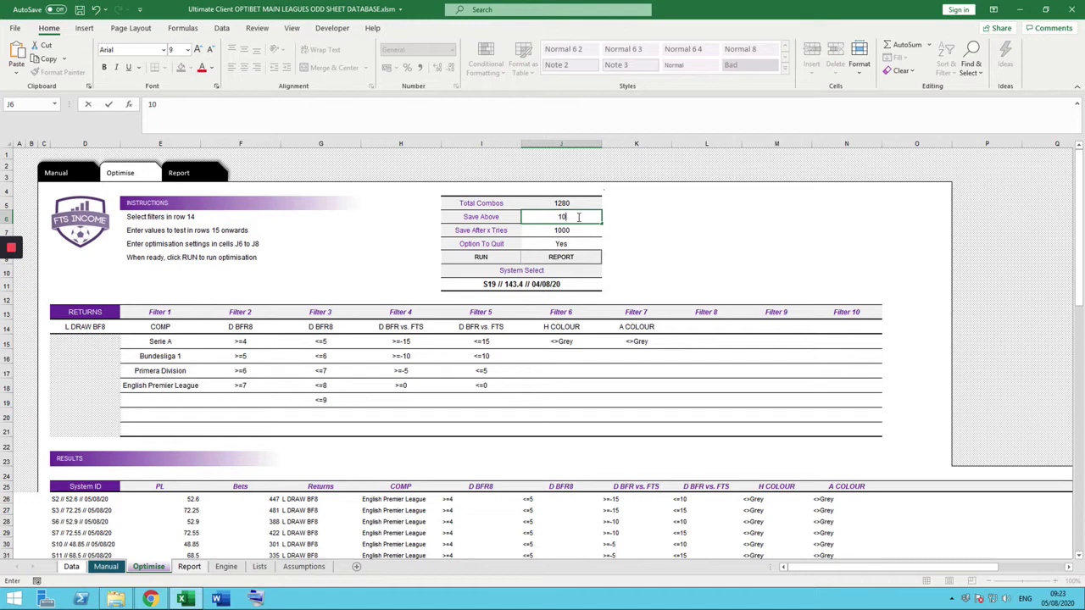
key("BackSpace")
type("50")
left_click(641, 243)
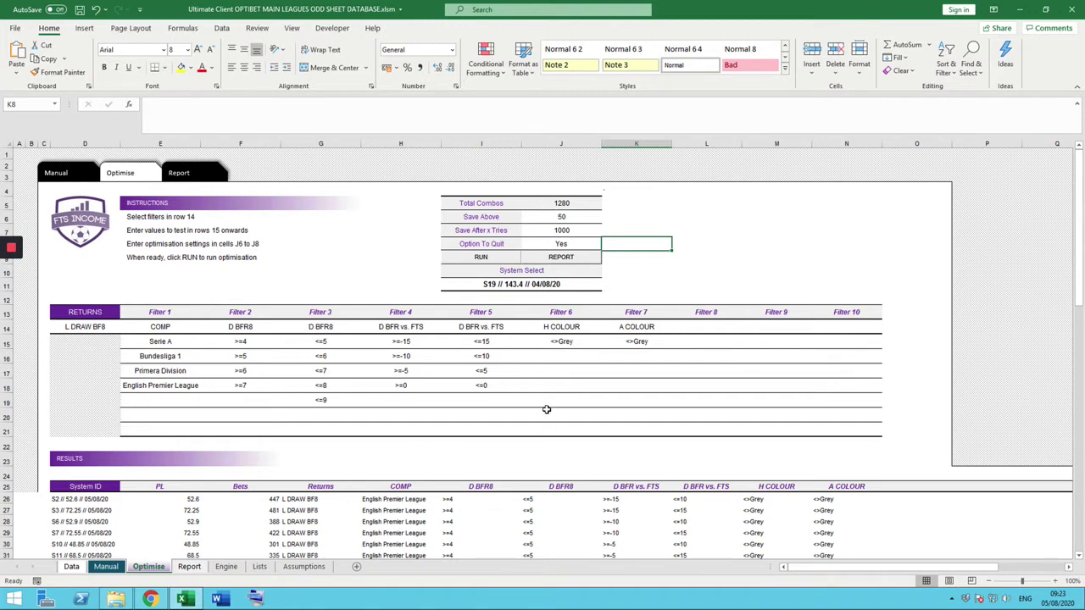
Try 10000 for Save After x Tries and set it back to 1000
double_click(573, 230)
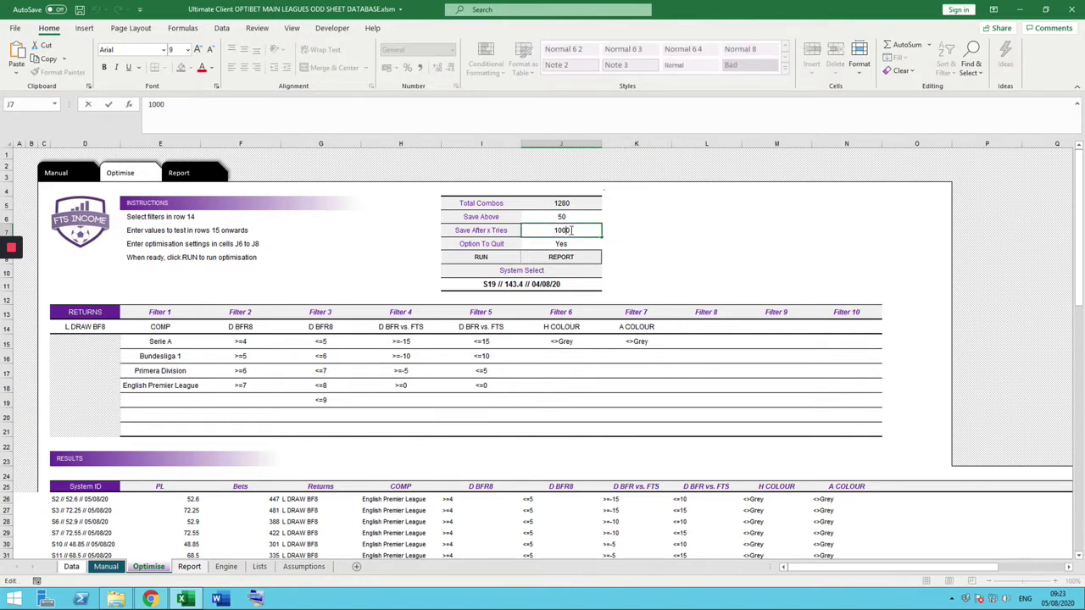
type("0")
left_click(649, 234)
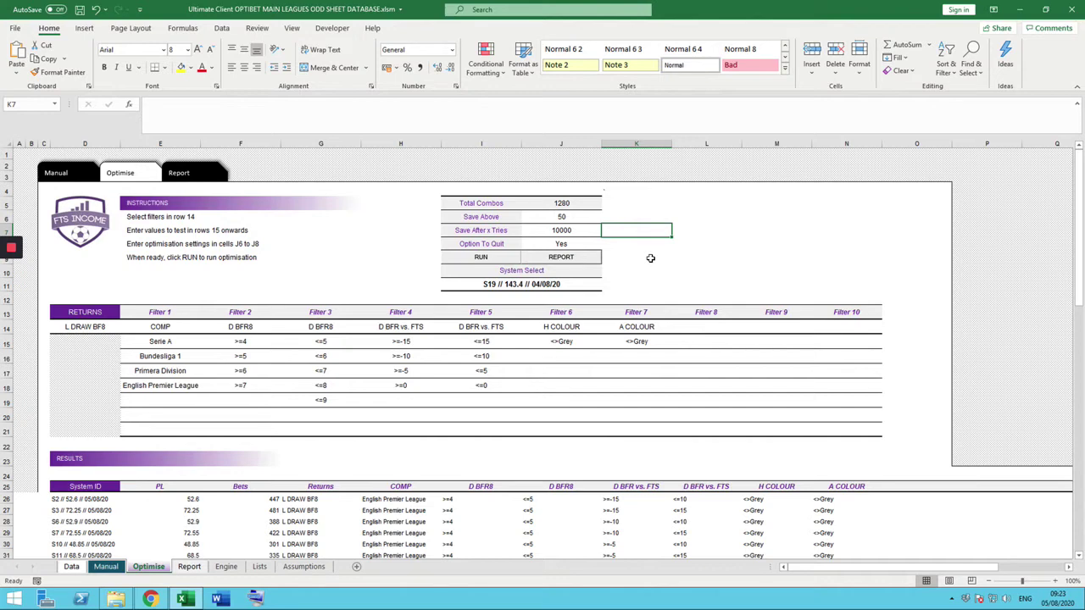
left_click(565, 230)
double_click(568, 231)
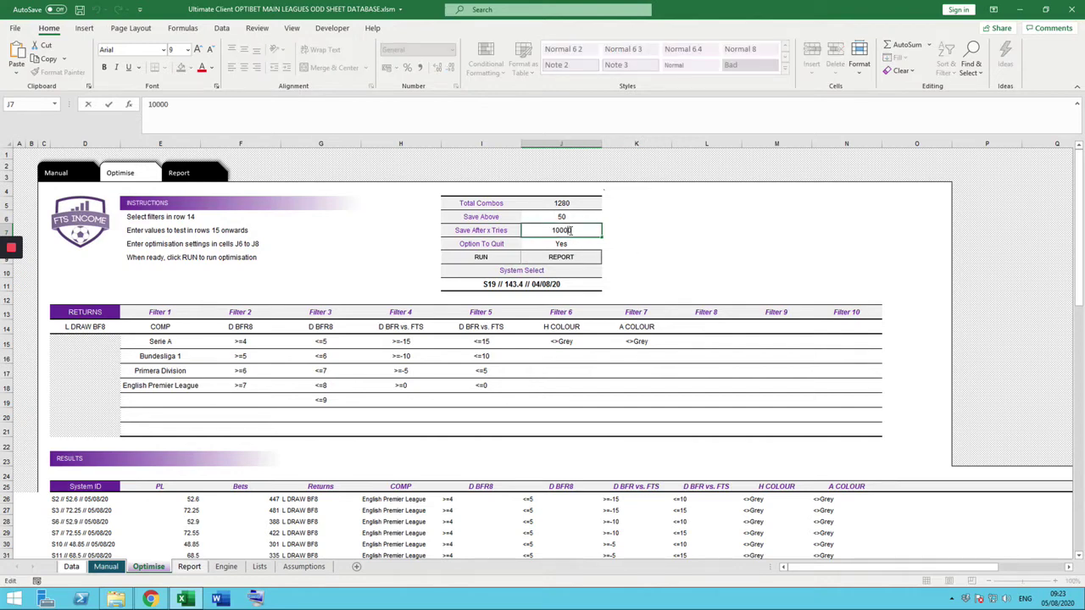
key("BackSpace")
left_click(628, 243)
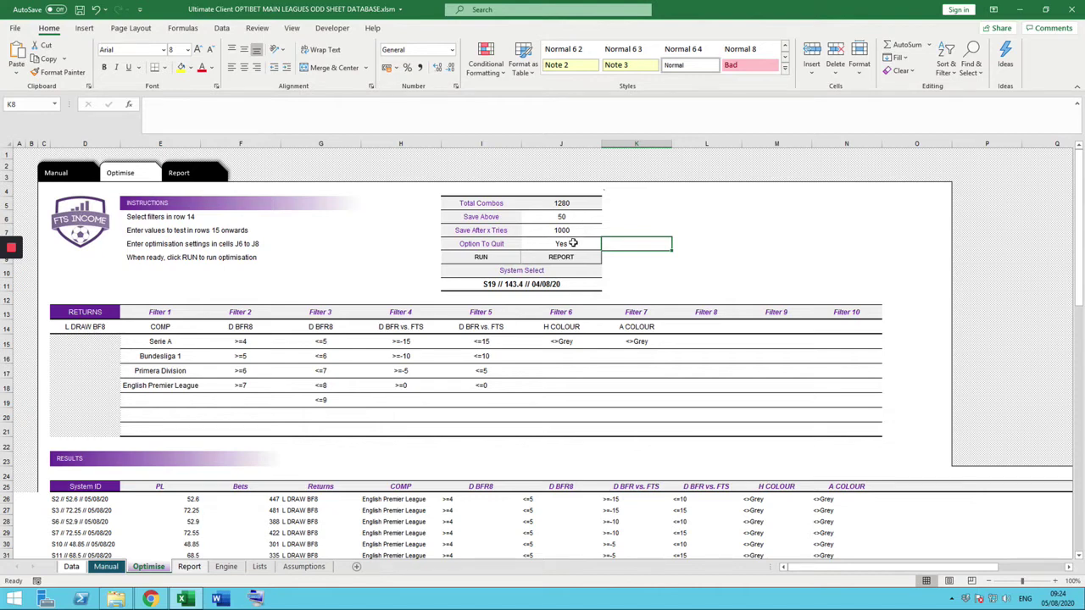
Check the choices for Option To Quit, leaving it at Yes
left_click(574, 243)
left_click(607, 245)
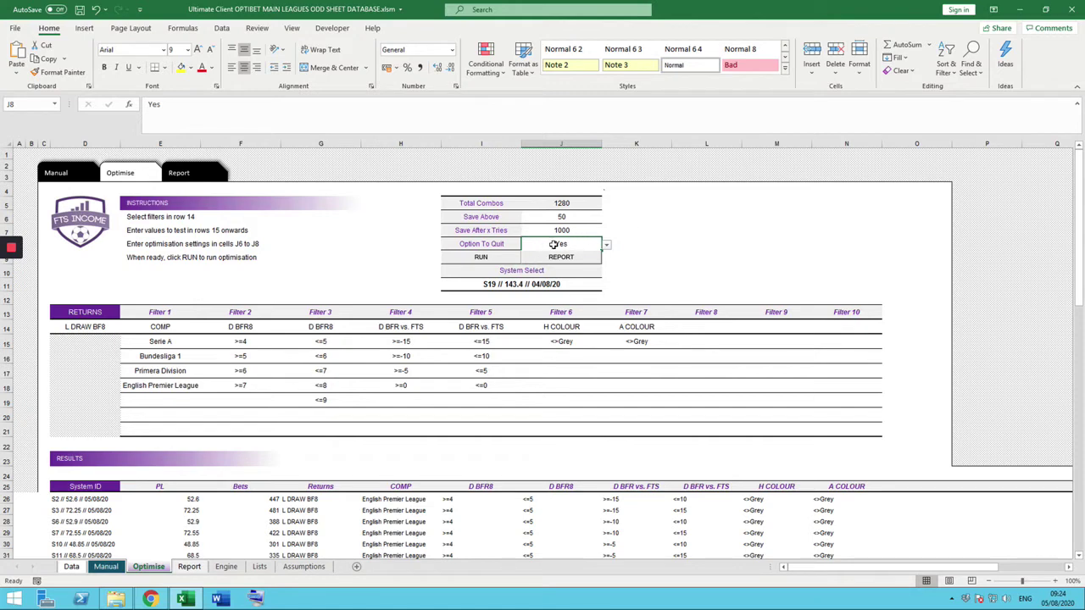
left_click(687, 245)
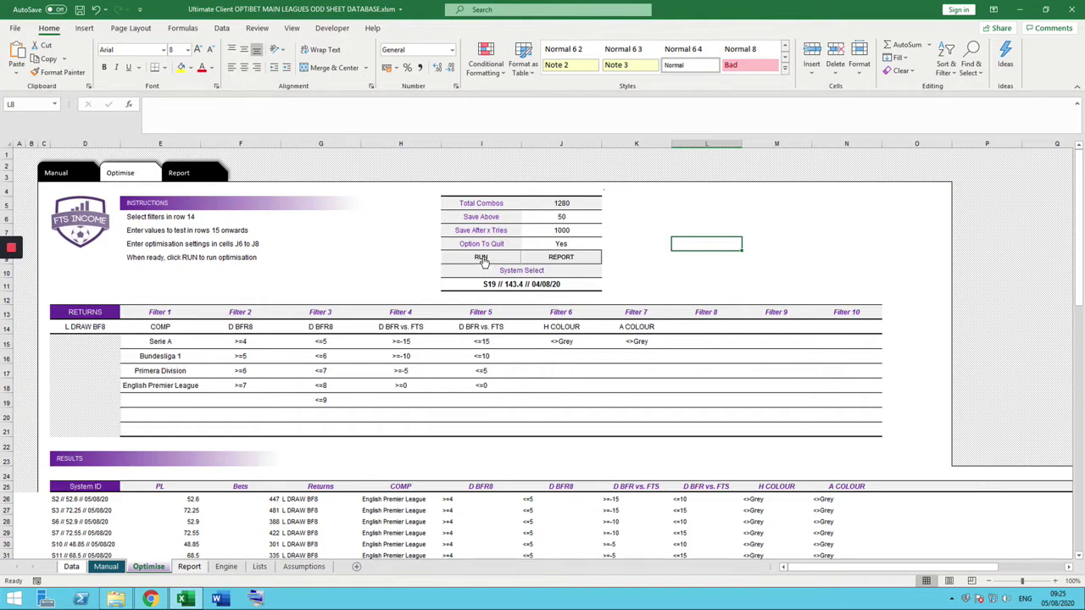
Run the optimisation for the entered inputs, continue without quitting when asked, and dismiss the completion message
left_click(481, 259)
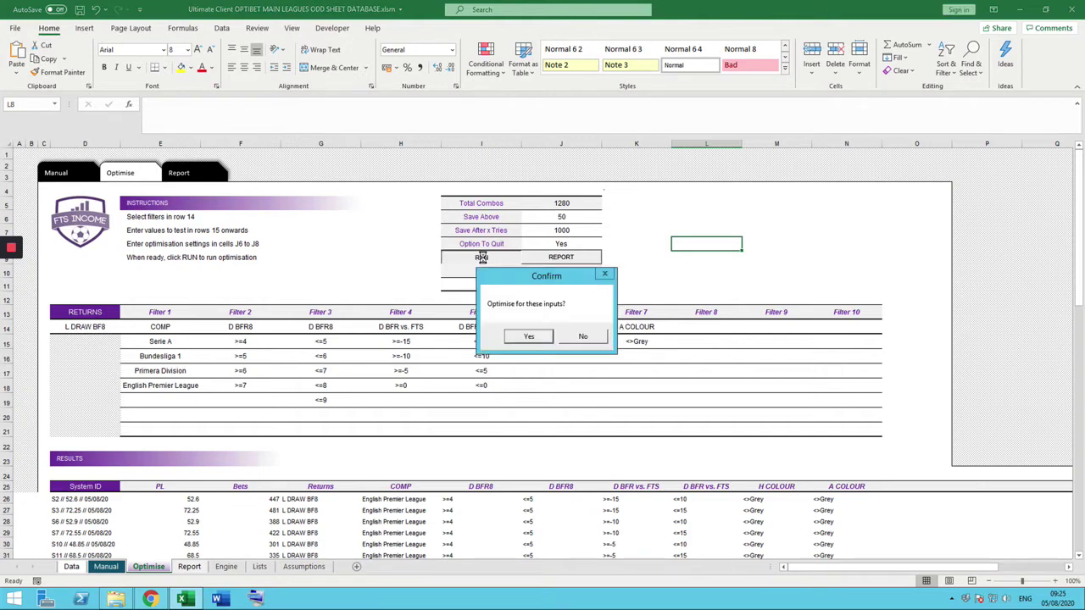
left_click(529, 338)
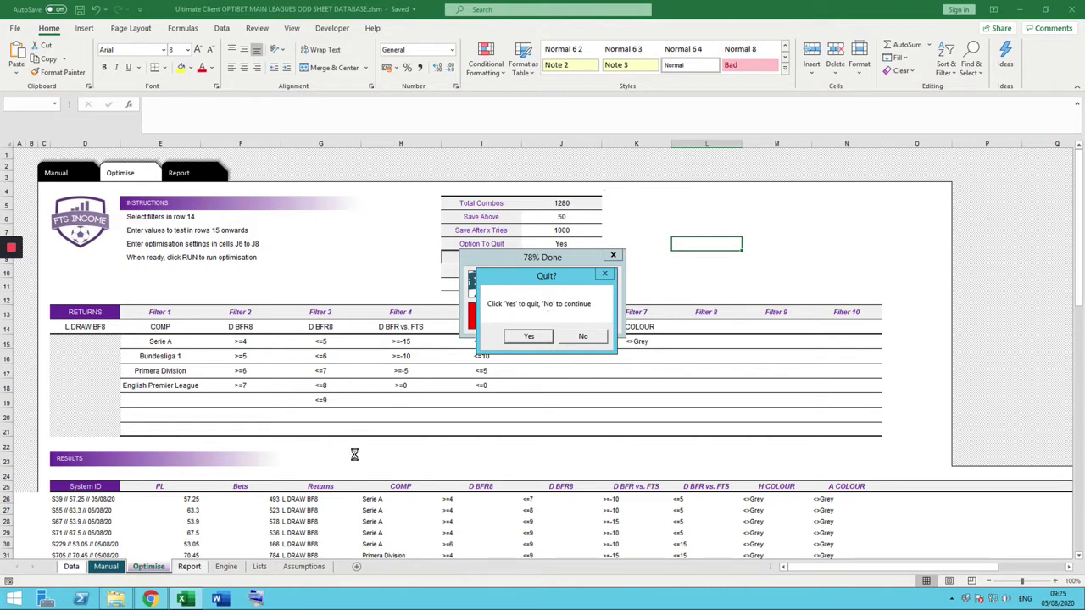
left_click(585, 337)
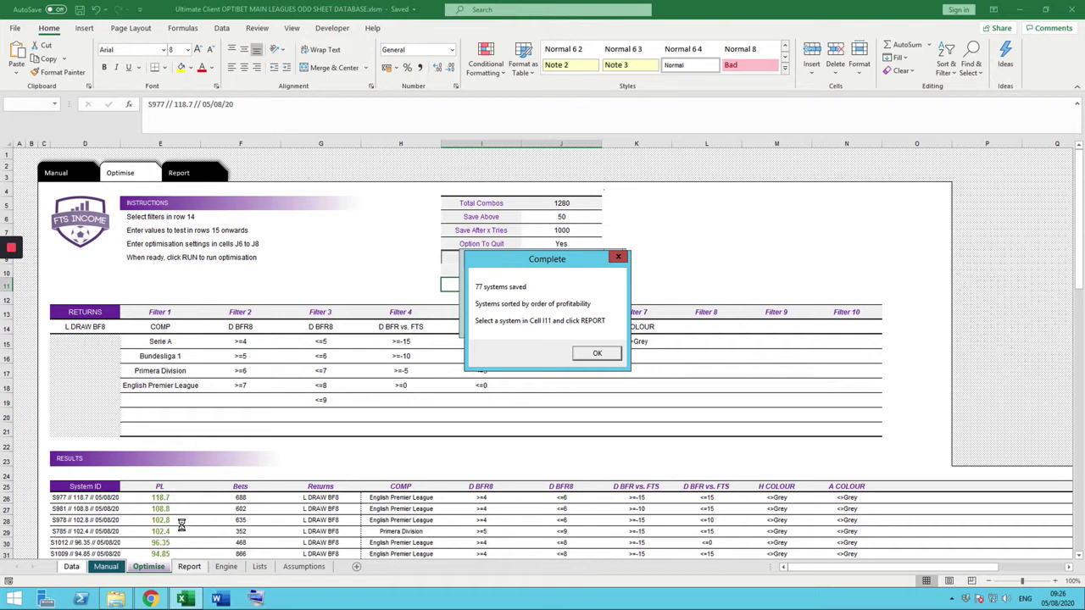
left_click(597, 354)
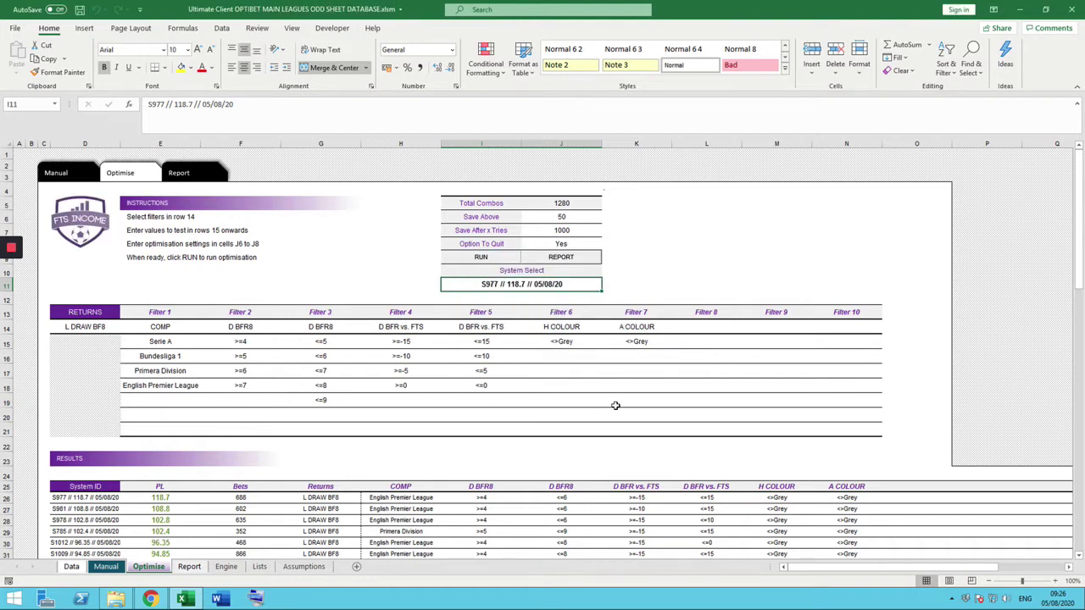
Review the full list of saved systems in the Results table, including profit, bets and filter values
scroll(614, 405, "down", 5)
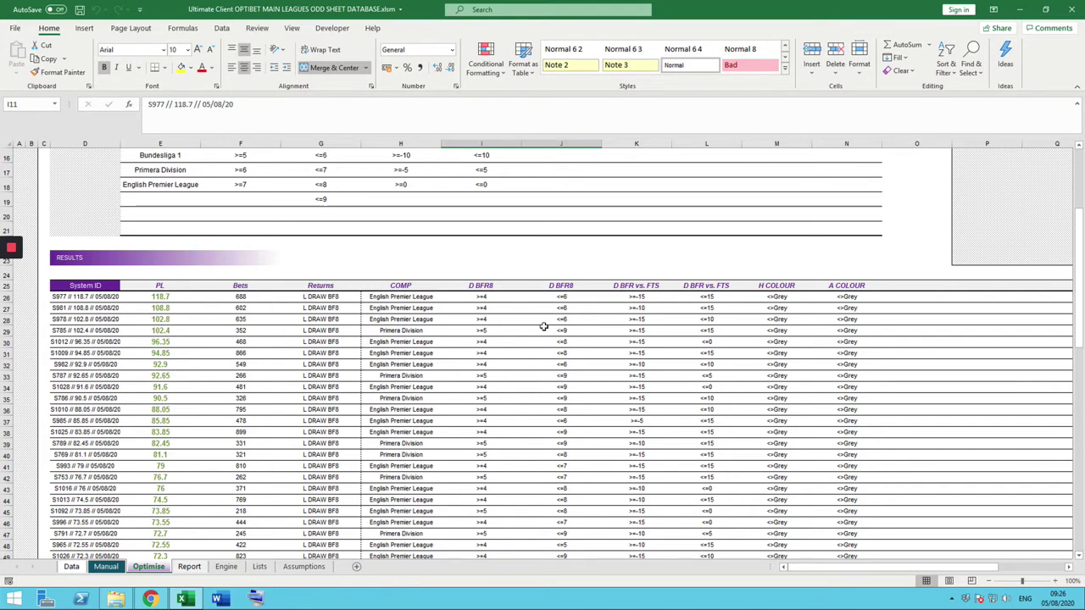
scroll(554, 347, "down", 3)
scroll(554, 347, "down", 12)
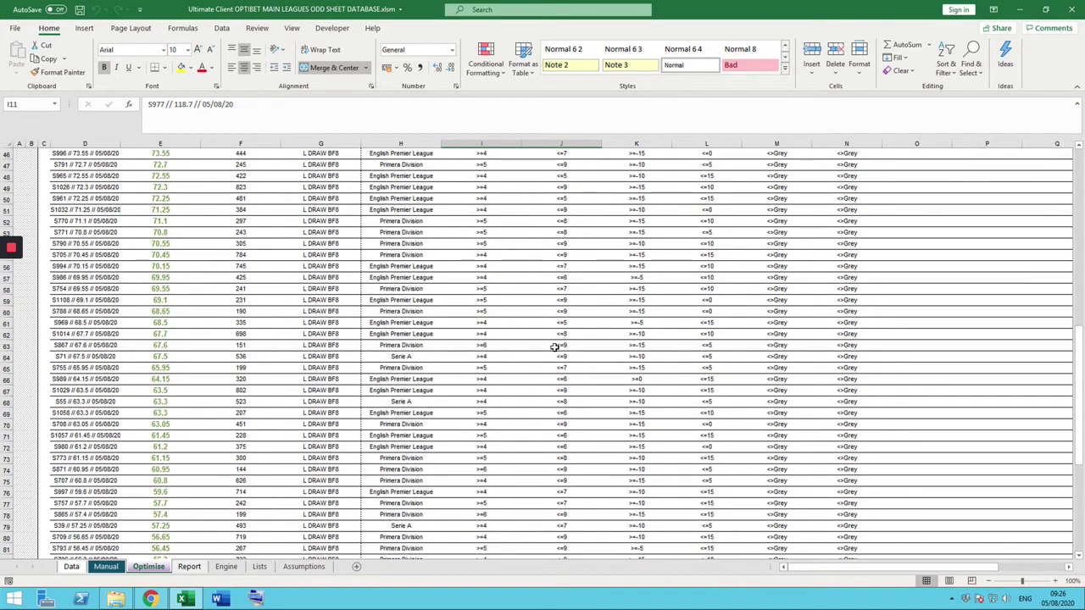
scroll(554, 347, "down", 4)
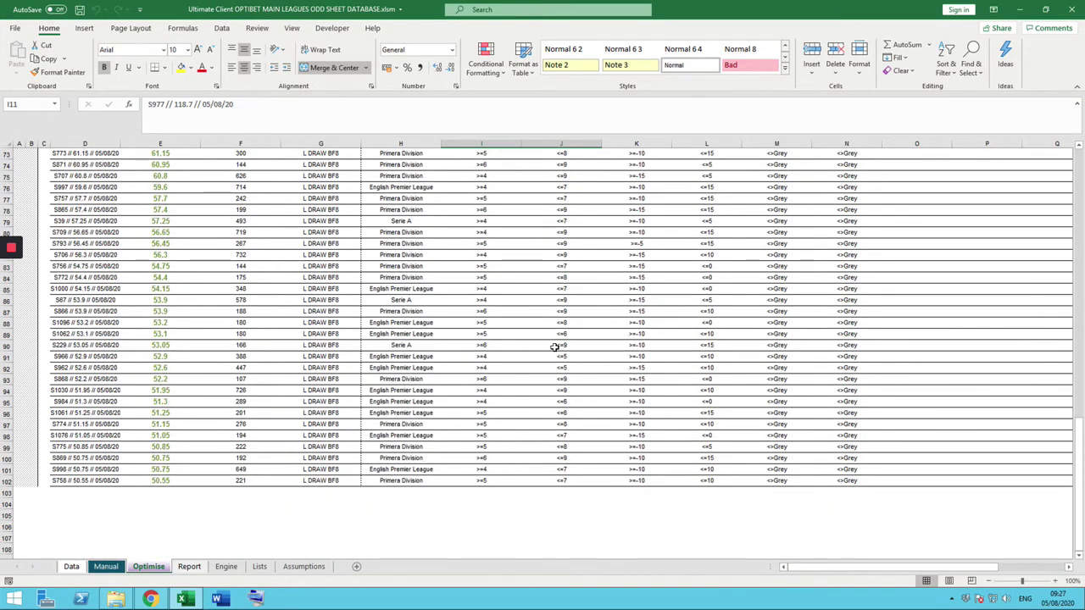
scroll(554, 348, "up", 17)
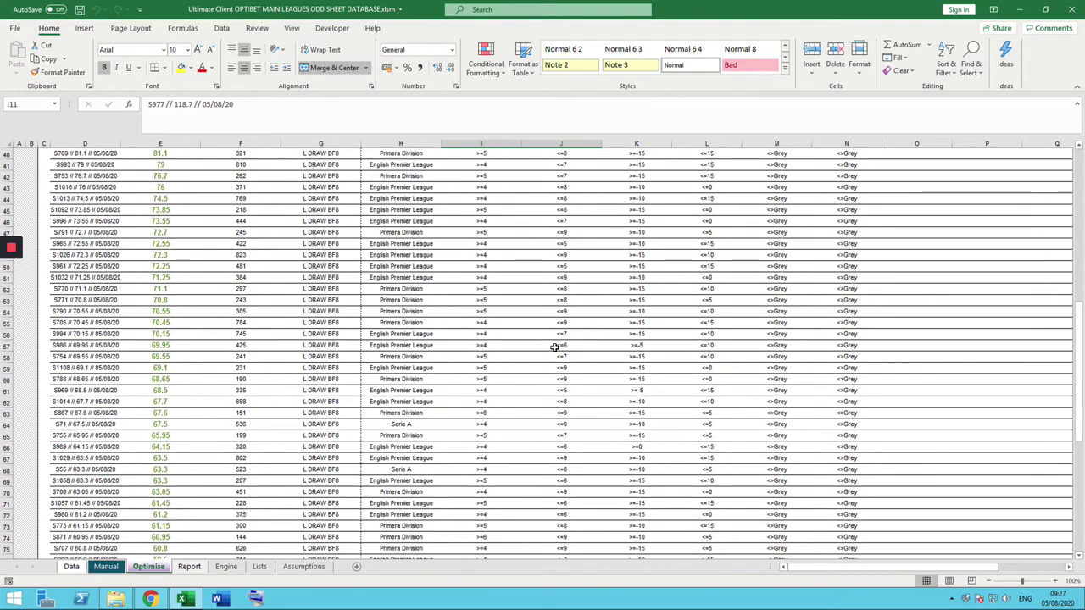
Choose system S977 // 118.7 // 05/08/20 under System Select, generate its report and dismiss the completion message
scroll(555, 347, "up", 7)
scroll(556, 348, "down", 5)
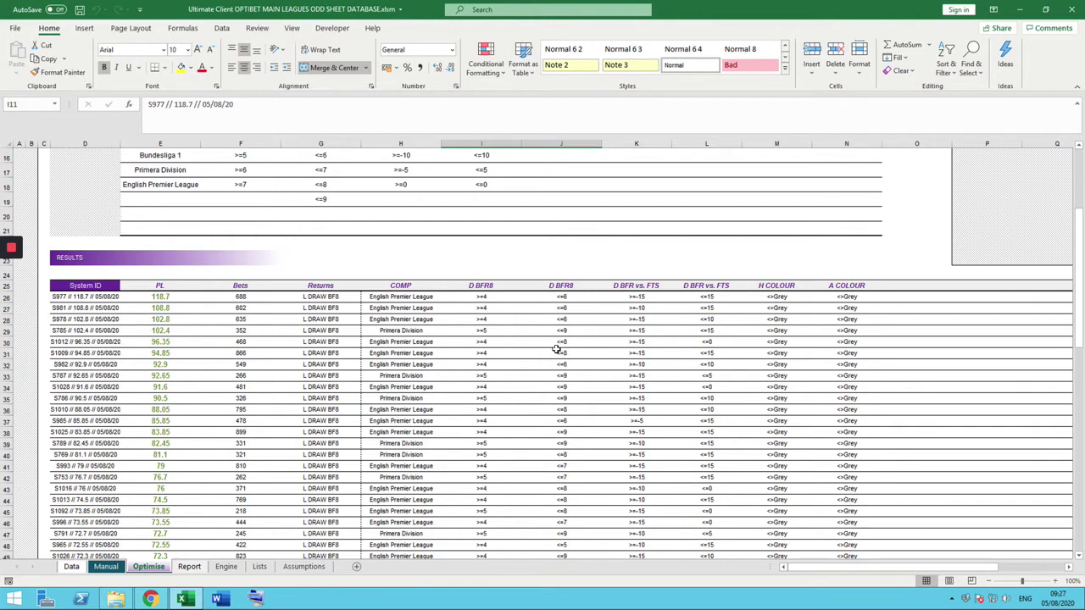
scroll(556, 349, "up", 3)
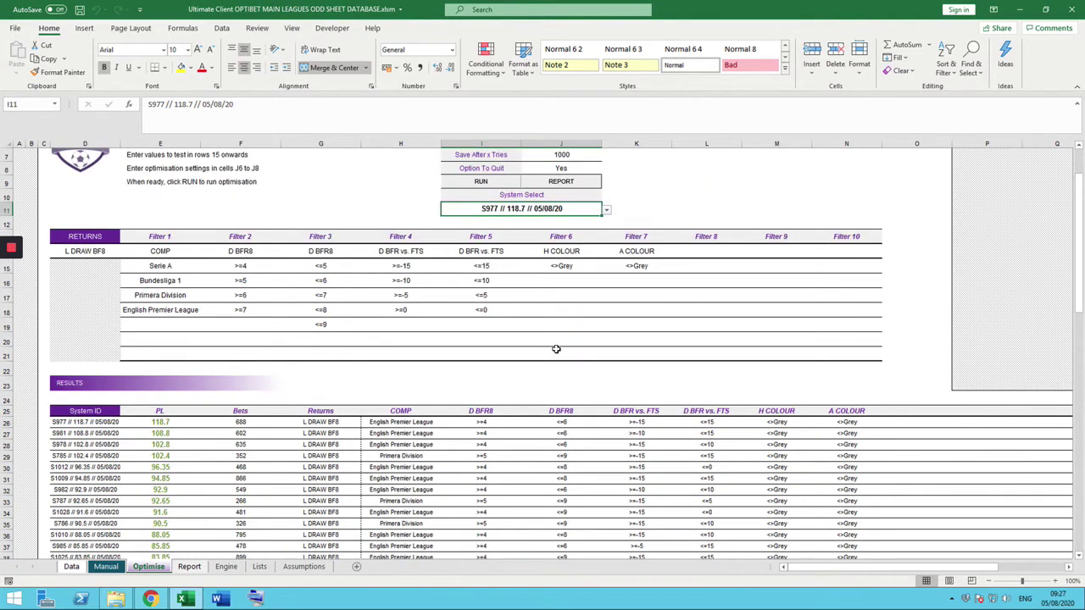
scroll(556, 349, "up", 2)
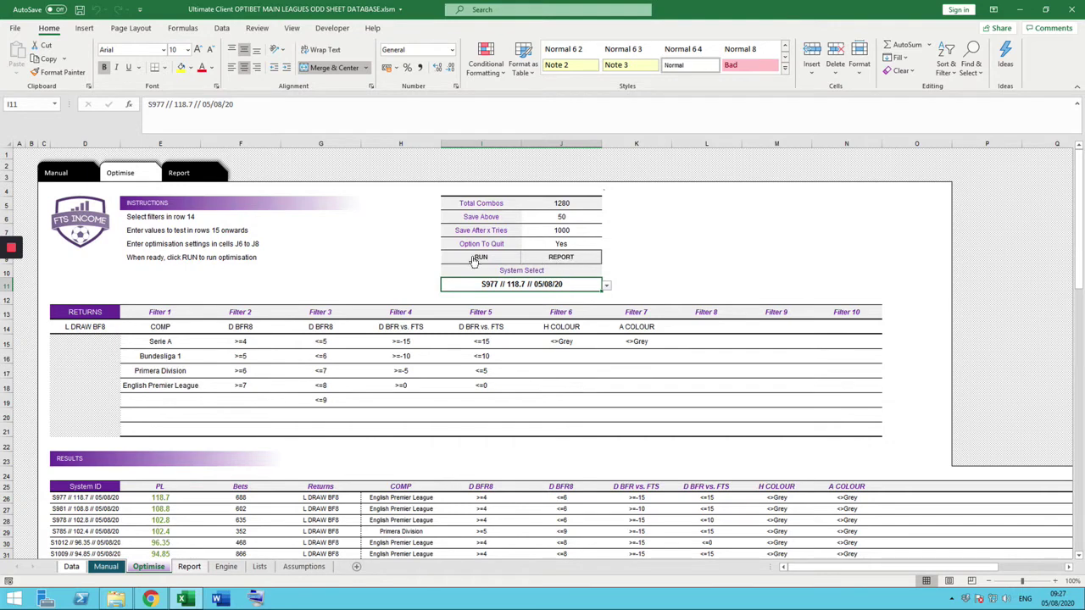
left_click(606, 288)
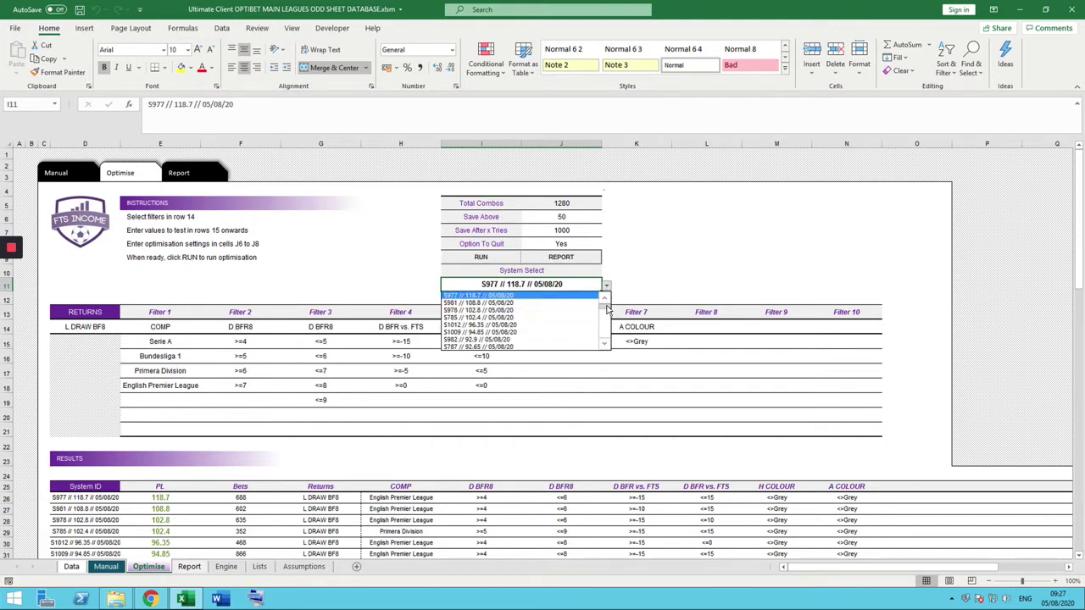
mouse_move(607, 311)
left_mouse_down()
mouse_move(608, 327)
mouse_move(608, 309)
left_mouse_up()
left_click(482, 296)
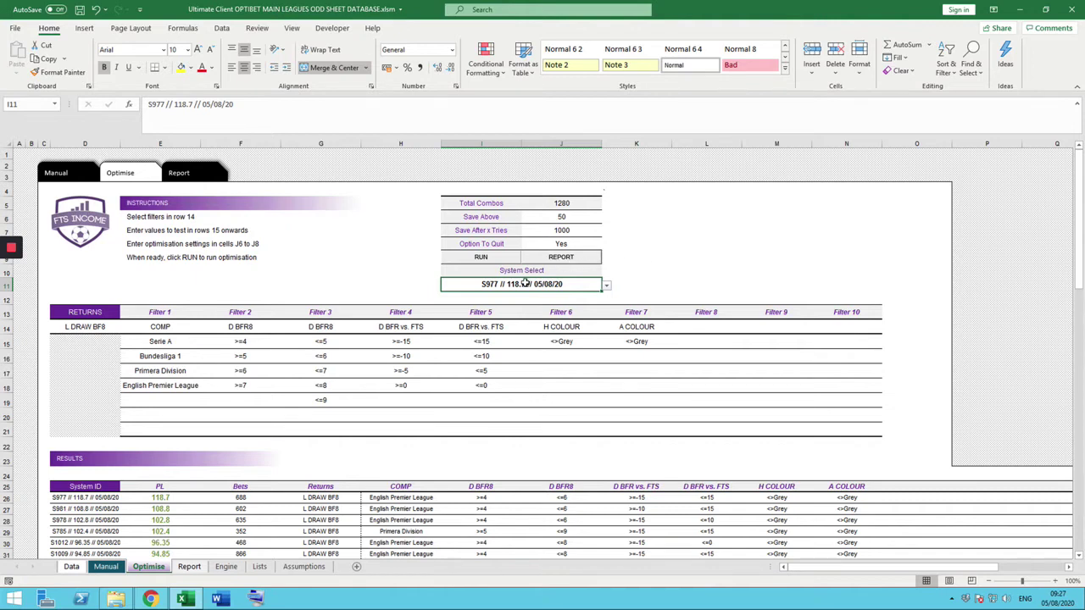
left_click(568, 259)
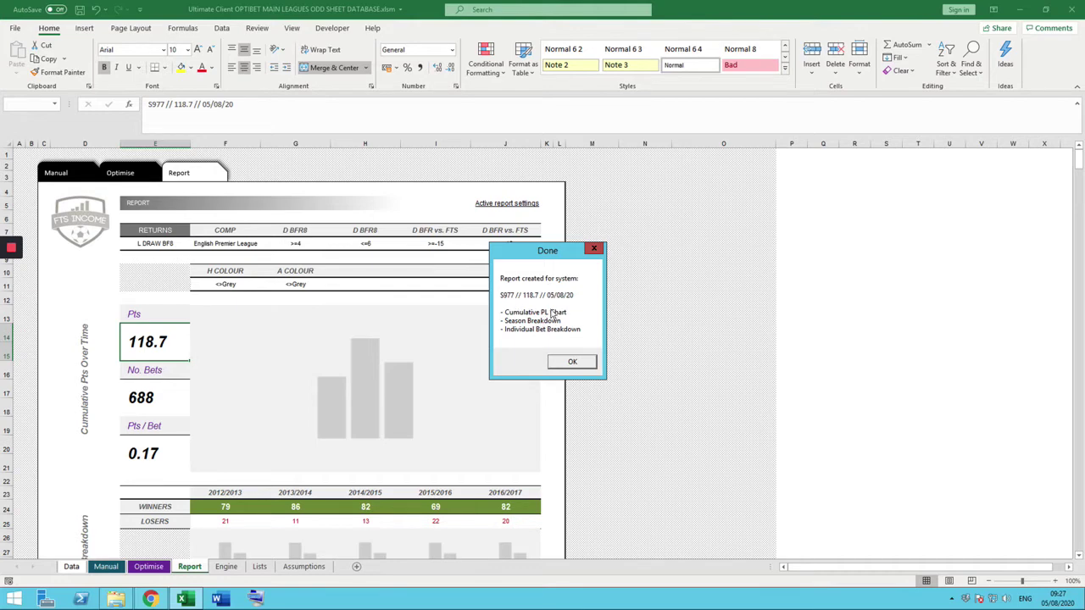
left_click(573, 363)
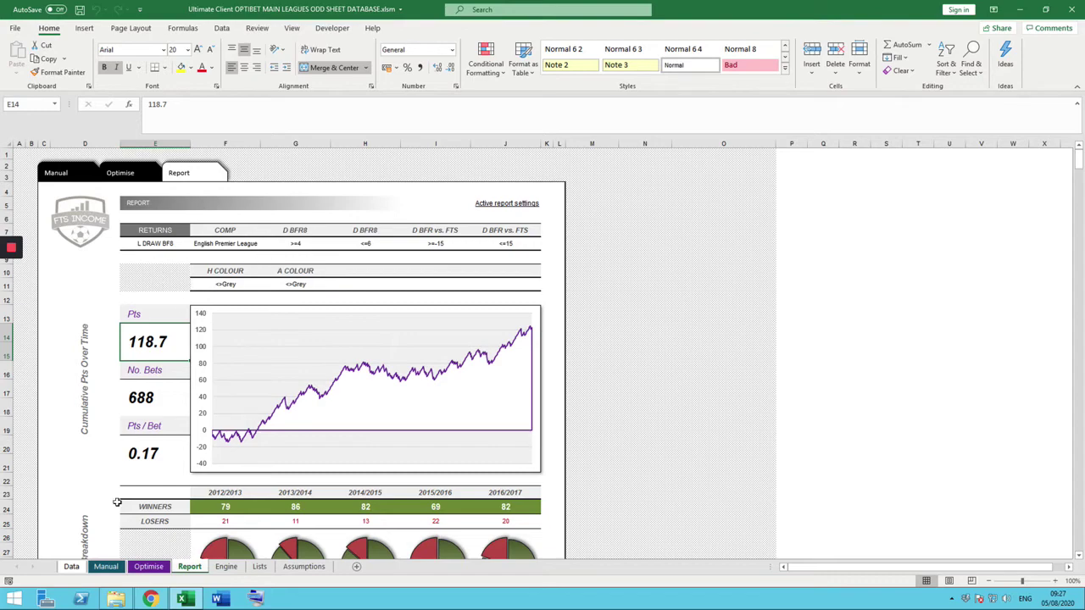
Inspect the filtered matches on the Data sheet across the odds, profit, form and colour columns
left_click(72, 566)
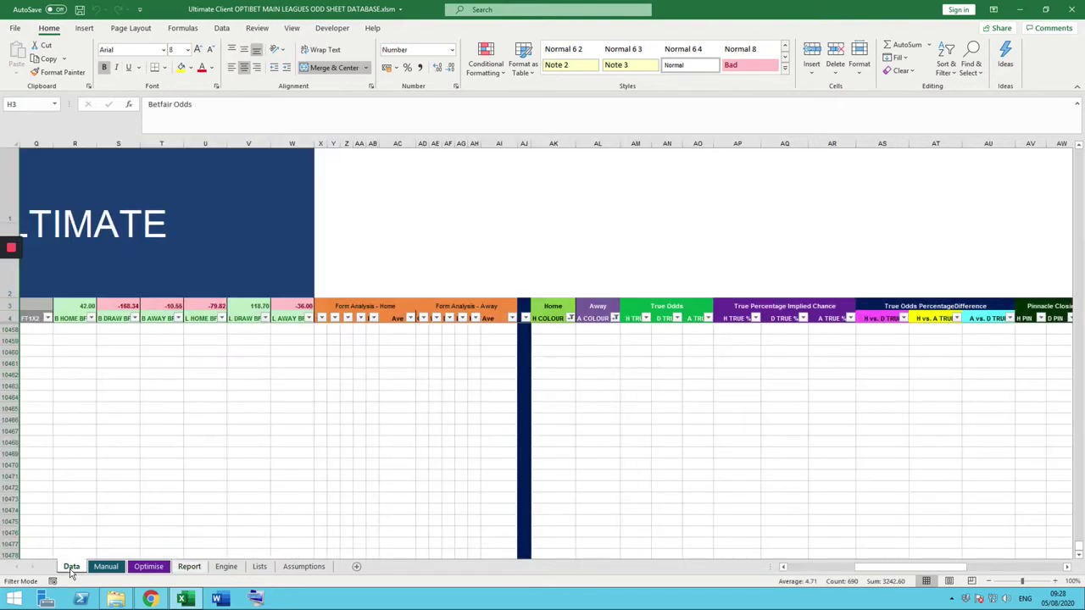
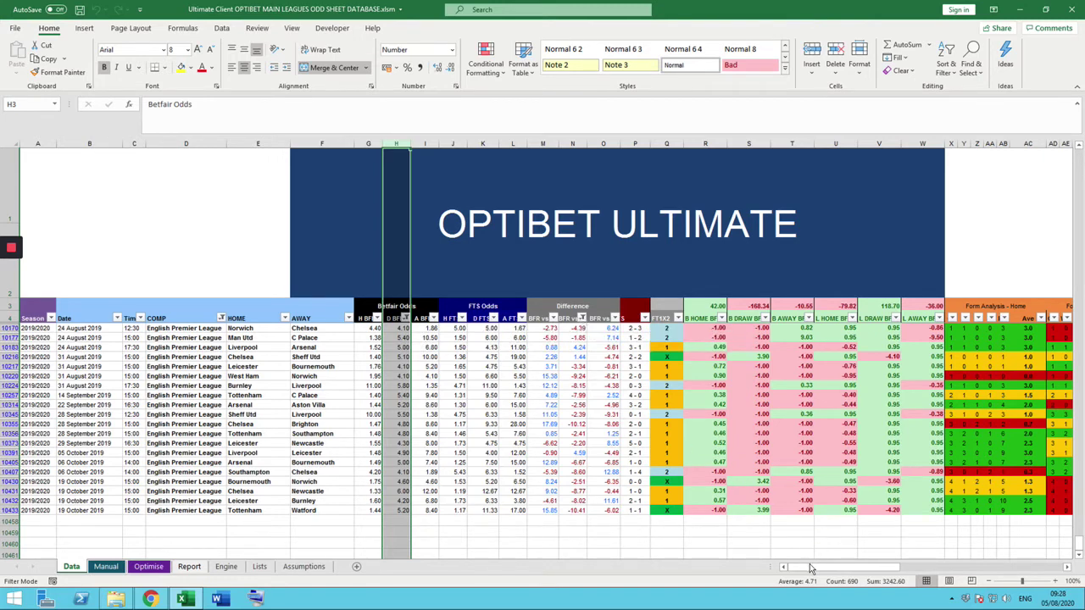
left_click_drag(814, 569, 919, 573)
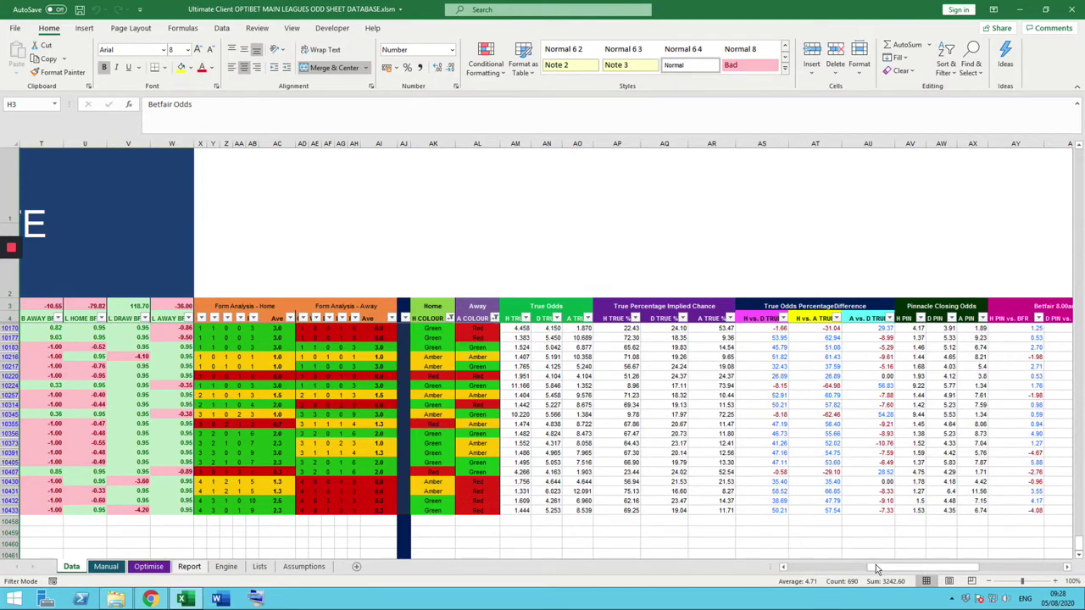
left_click_drag(878, 569, 793, 569)
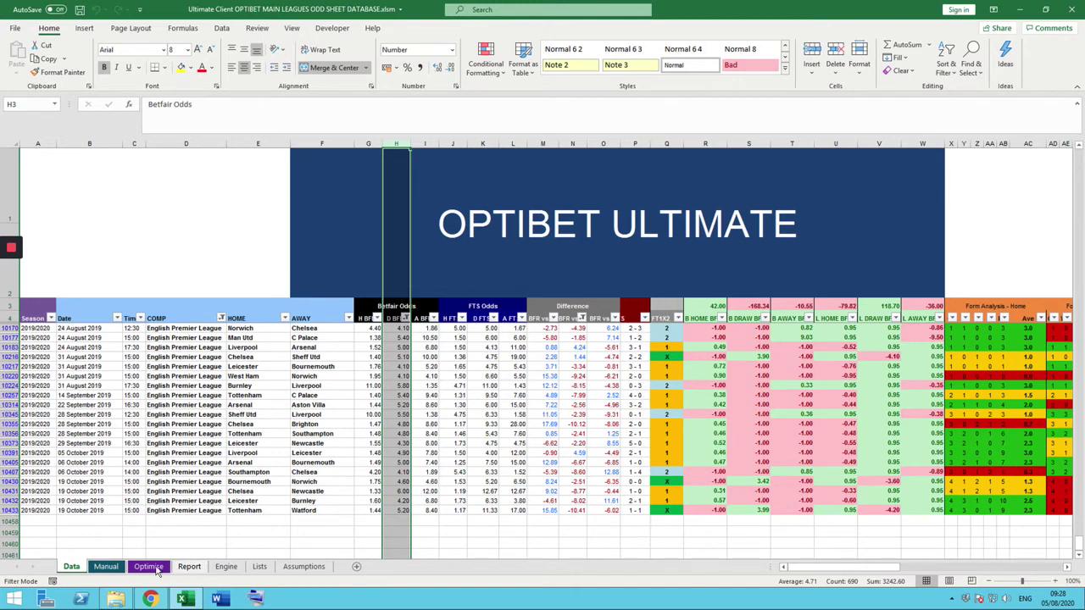
Review the report's cumulative points chart and the season breakdown of winners and losers
left_click(190, 569)
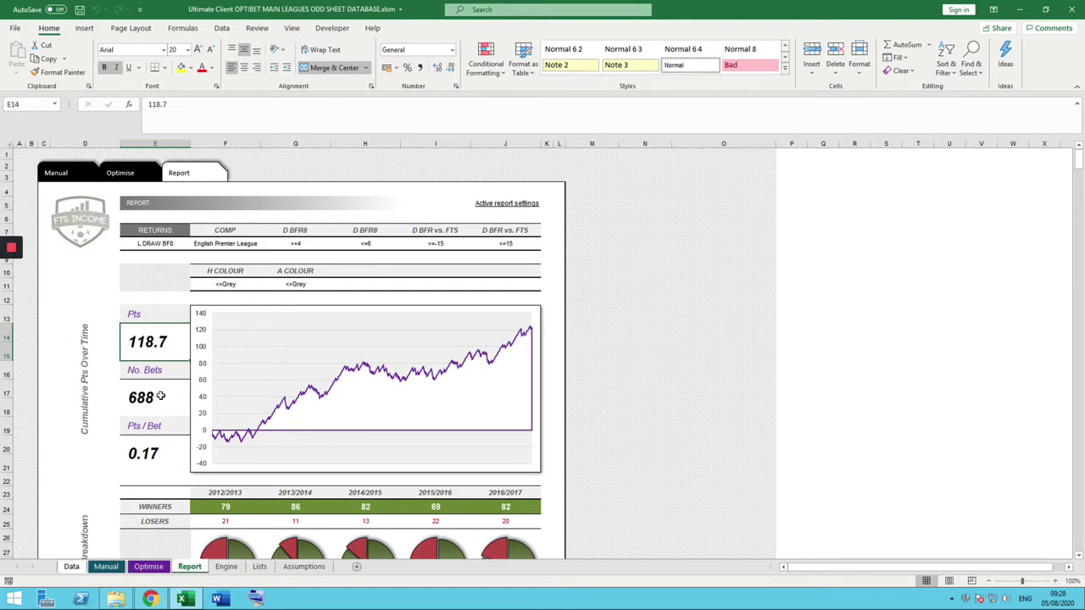
scroll(383, 395, "down", 3)
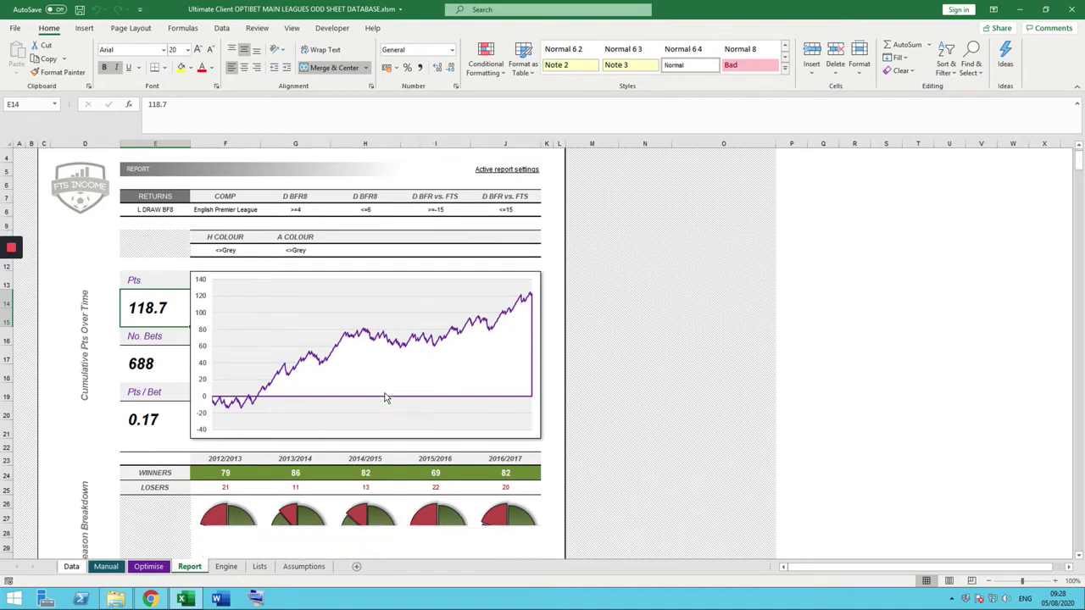
scroll(379, 398, "down", 3)
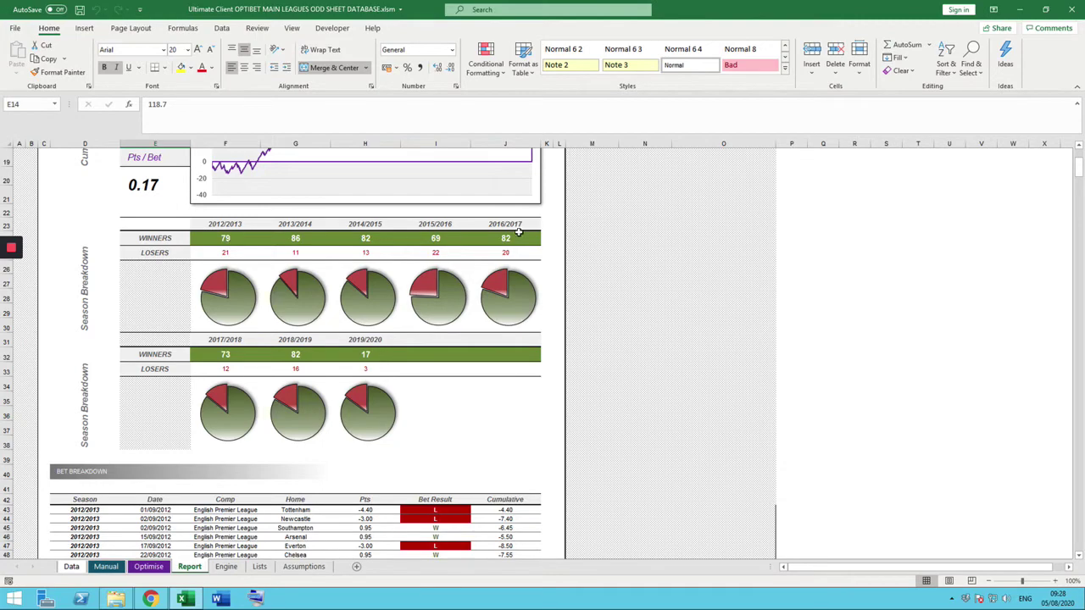
scroll(449, 364, "down", 2)
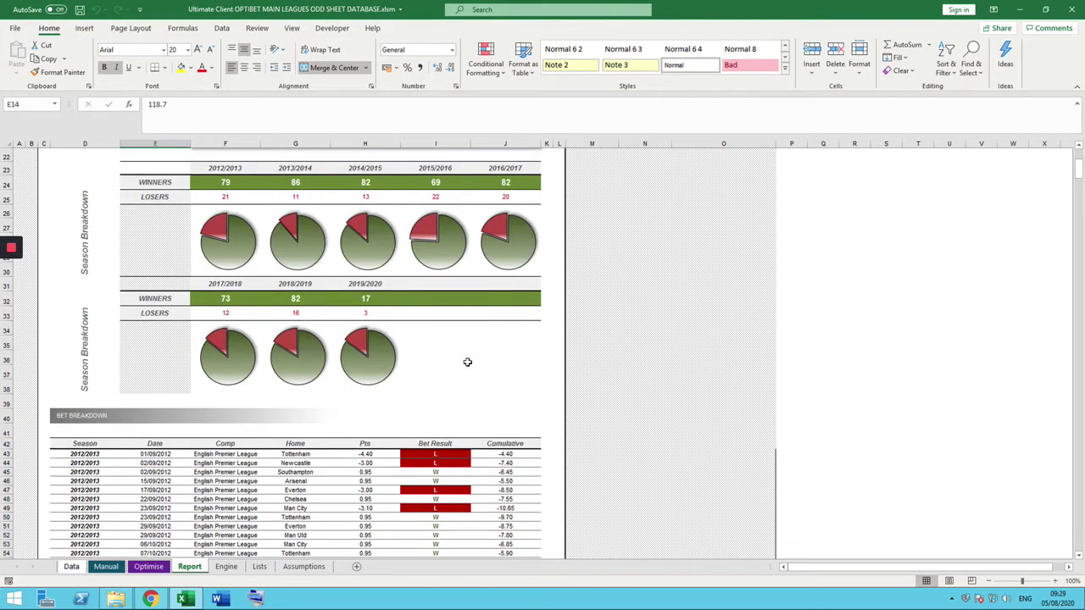
scroll(462, 362, "down", 2)
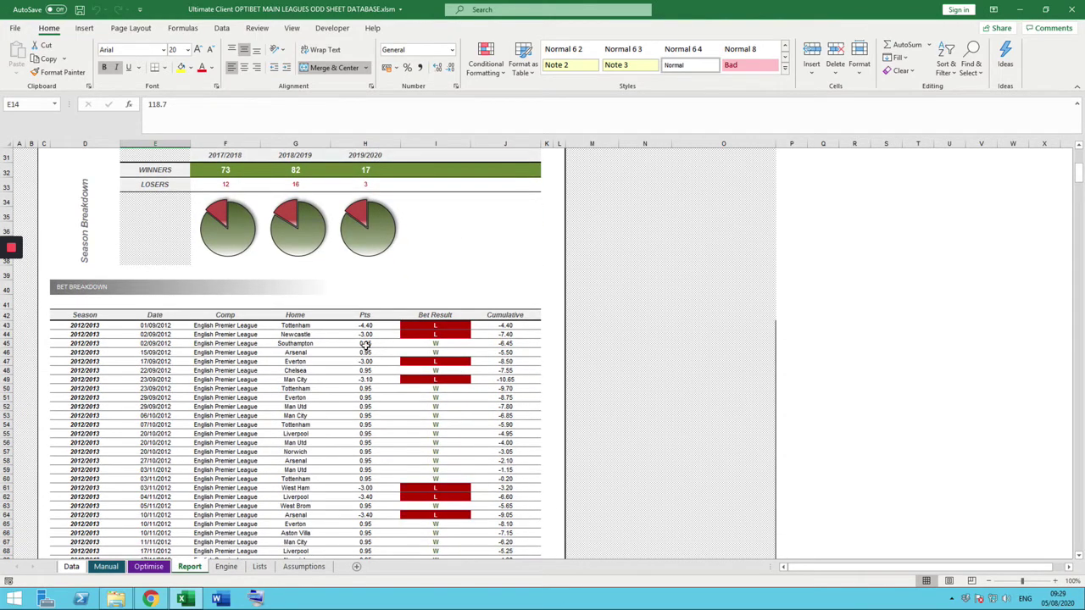
Check the Data sheet's filtered matches again and read through the individual bets in the report's bet breakdown
left_click(72, 567)
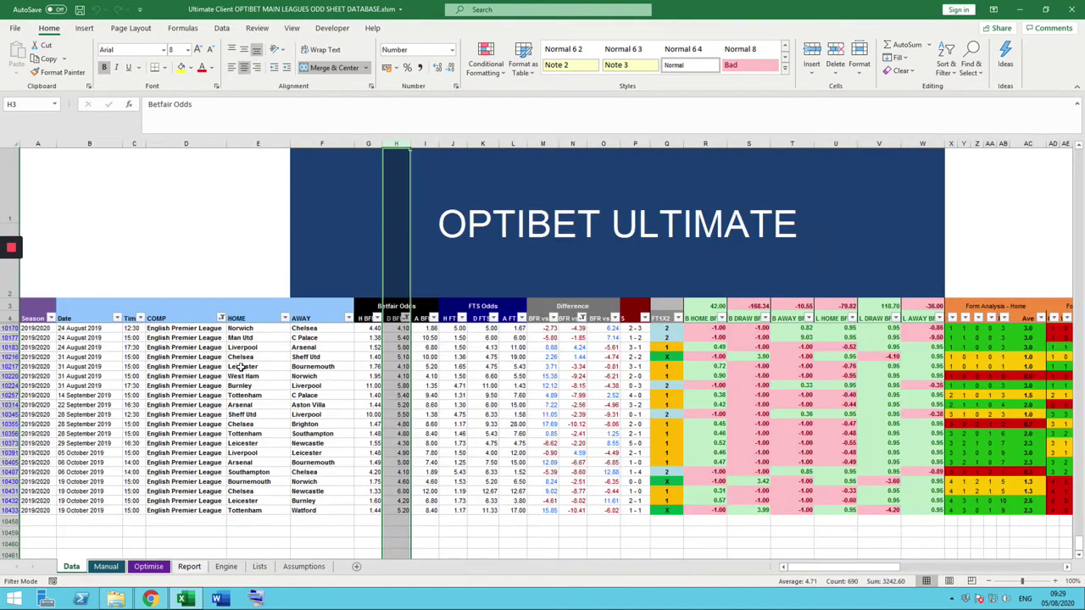
left_click(189, 566)
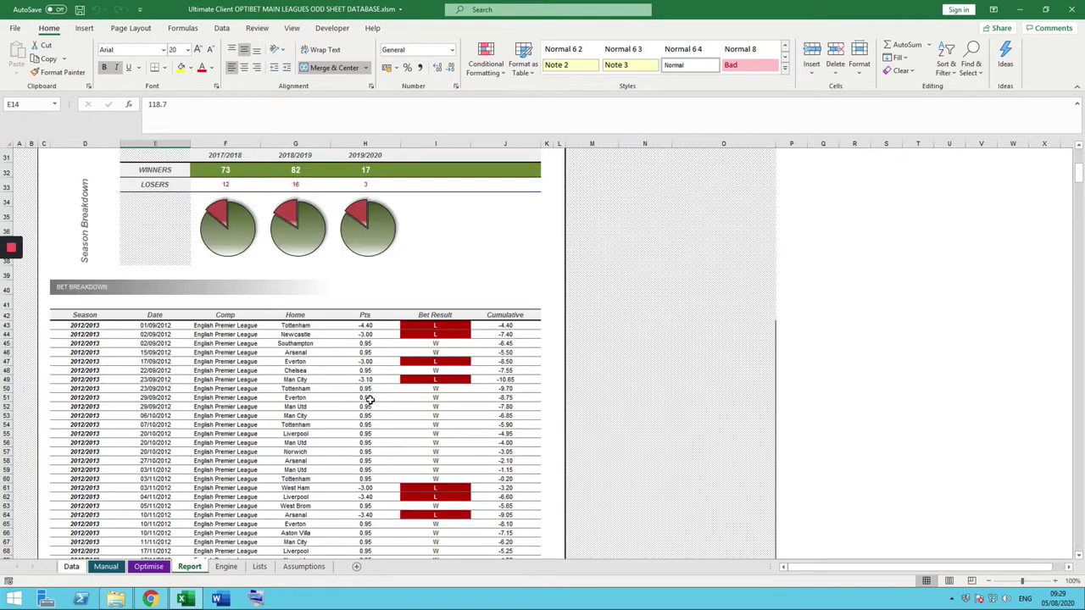
scroll(468, 395, "down", 9)
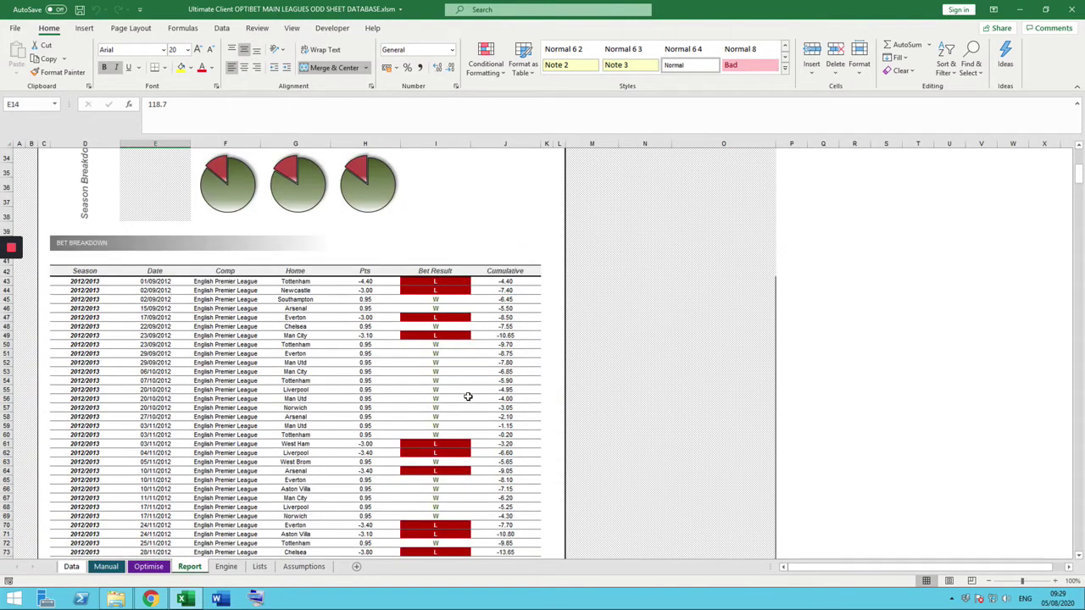
scroll(487, 399, "down", 14)
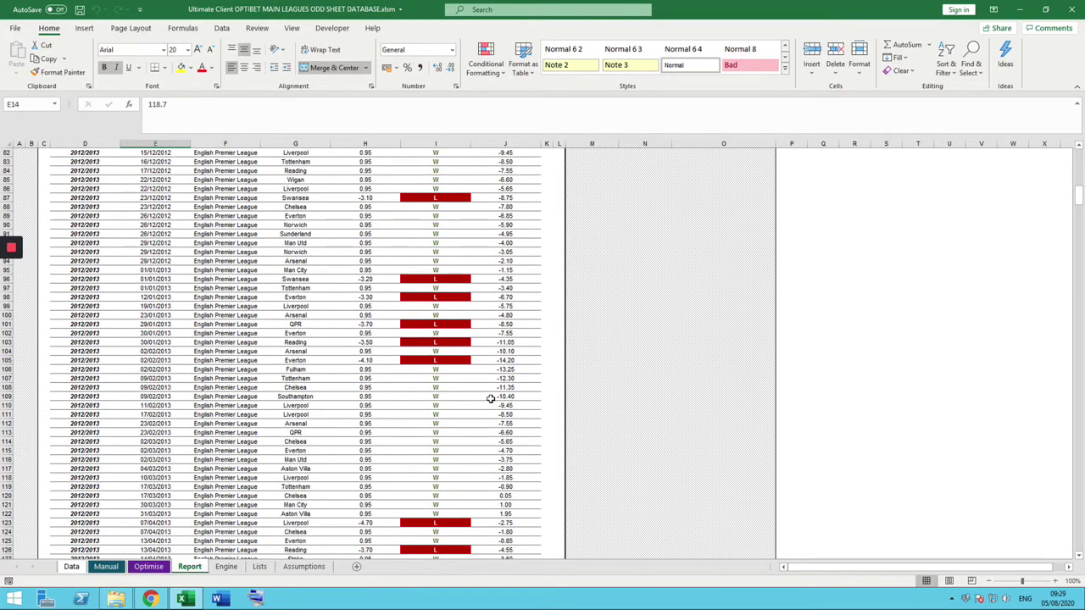
scroll(490, 399, "down", 20)
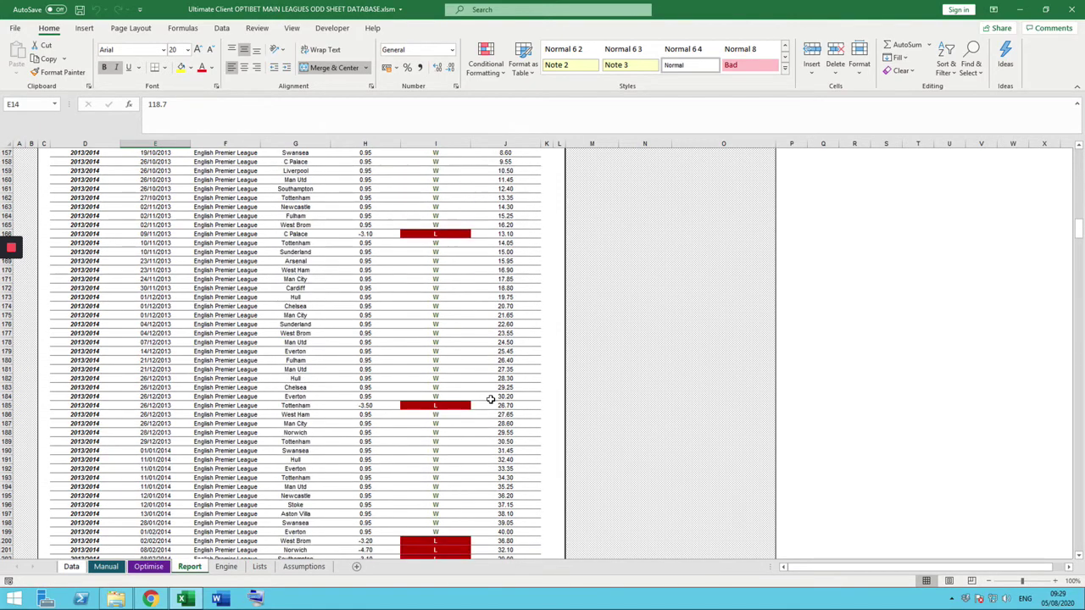
scroll(490, 399, "up", 20)
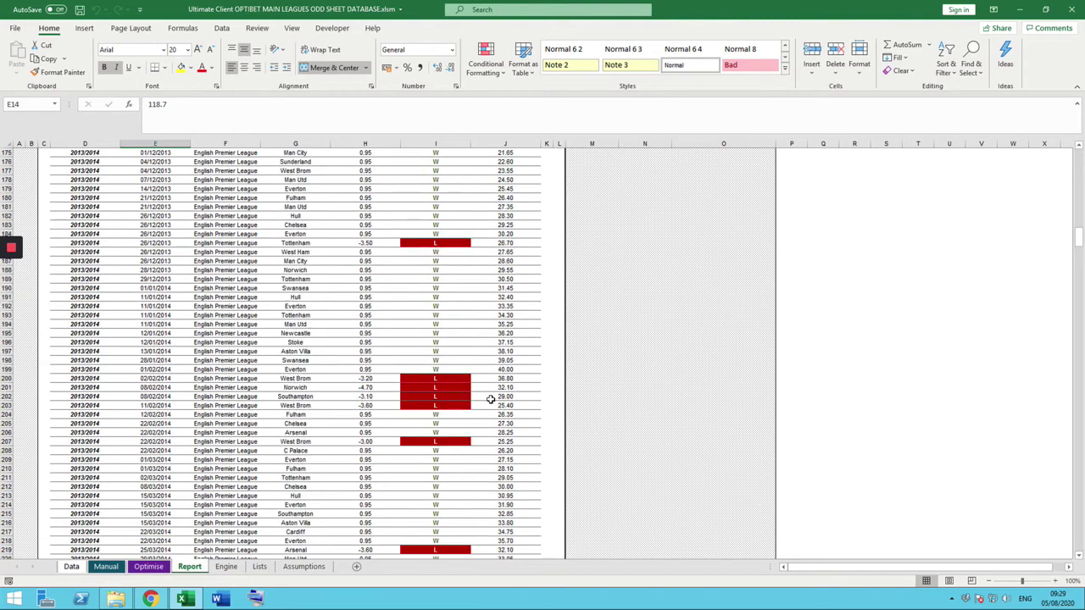
scroll(490, 400, "up", 20)
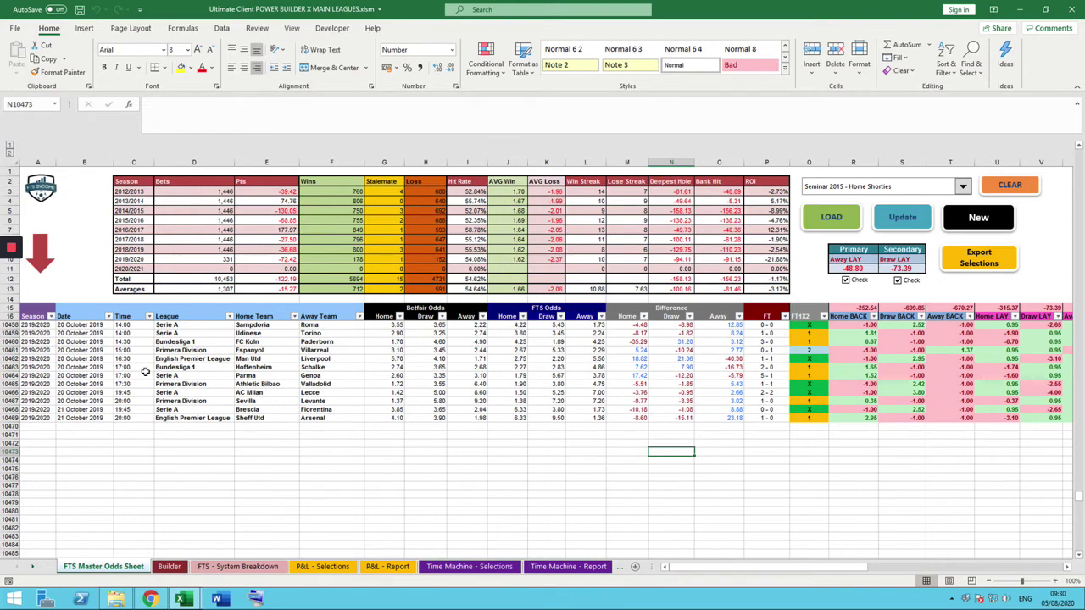
Select the last match row on the FTS Master Odds Sheet and check the filter settings in the OPTIBET report
left_click(10, 418)
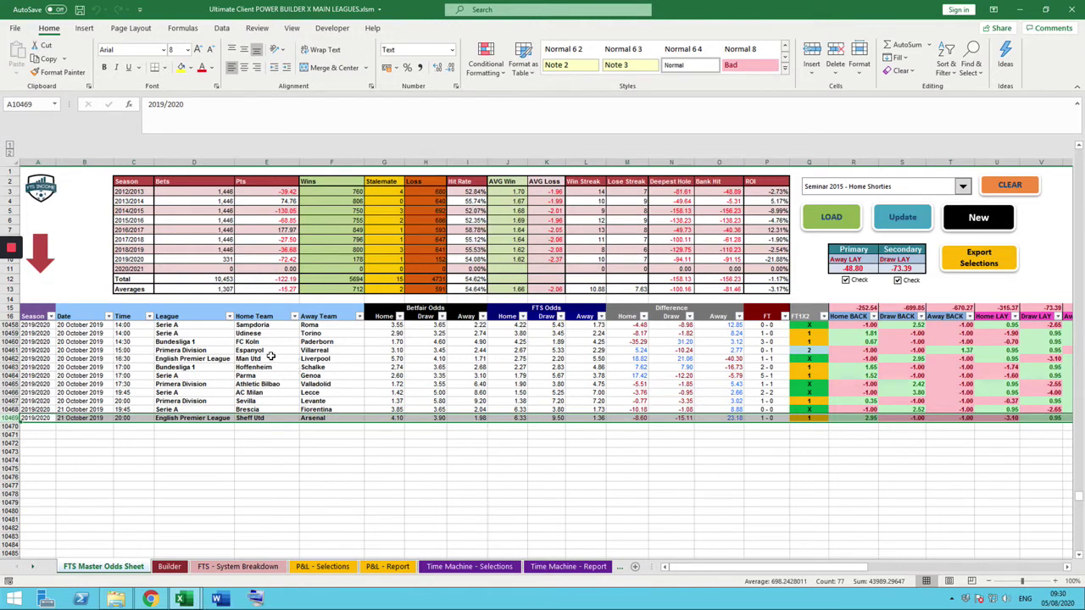
mouse_move(186, 600)
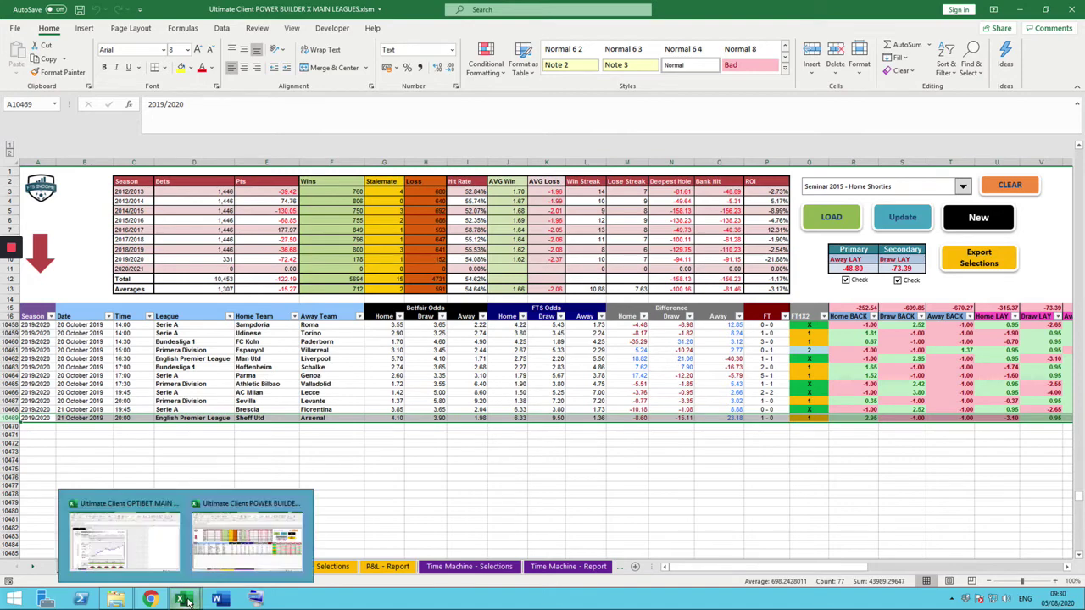
left_click(142, 540)
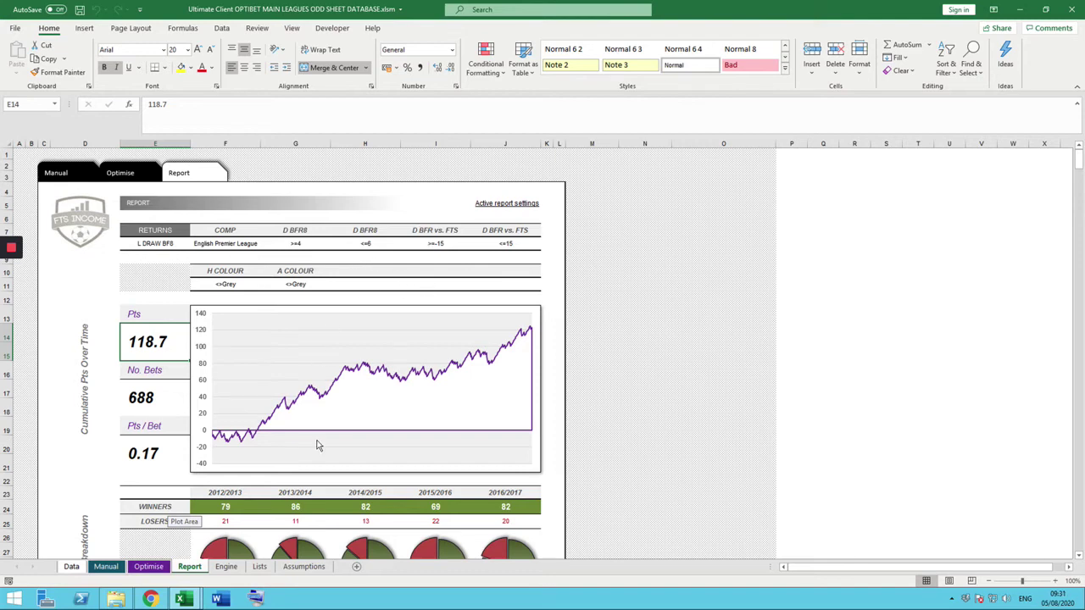
Return to the POWER BUILDER X workbook and filter the League column to English Premier League only
mouse_move(189, 601)
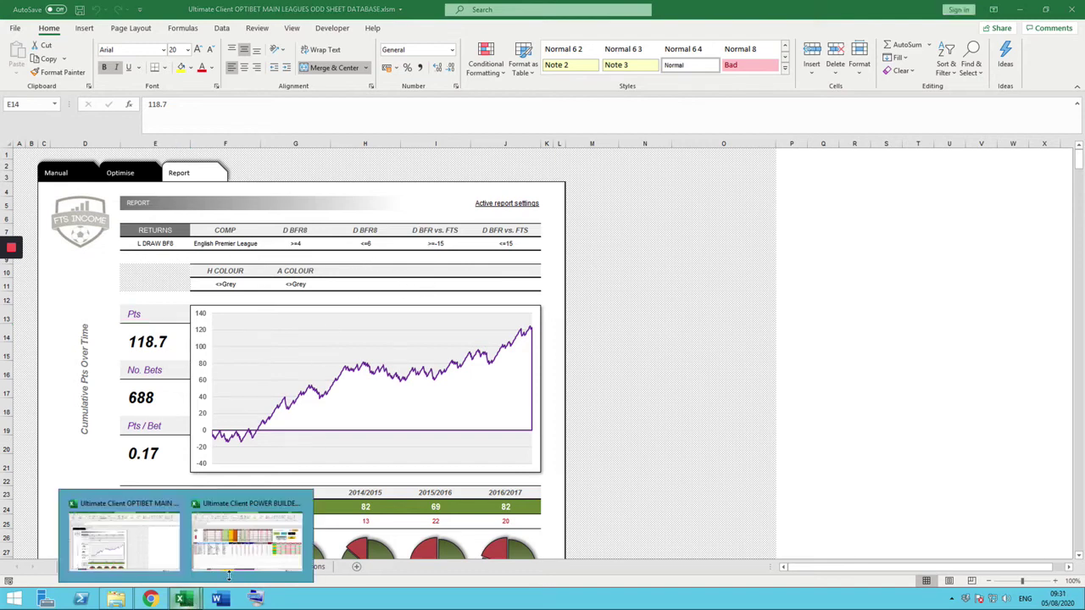
left_click(269, 537)
left_click(230, 316)
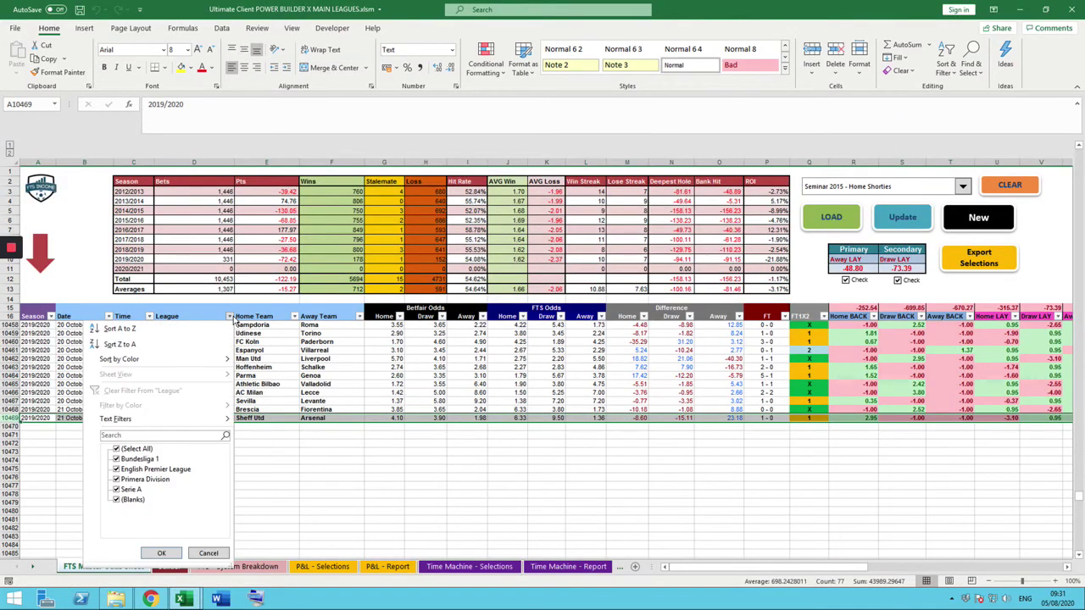
left_click(144, 448)
left_click(144, 469)
left_click(161, 553)
Check the OPTIBET report's draw odds limits and filter the Betfair Draw odds in POWER BUILDER X to >=4 and <=6
mouse_move(189, 600)
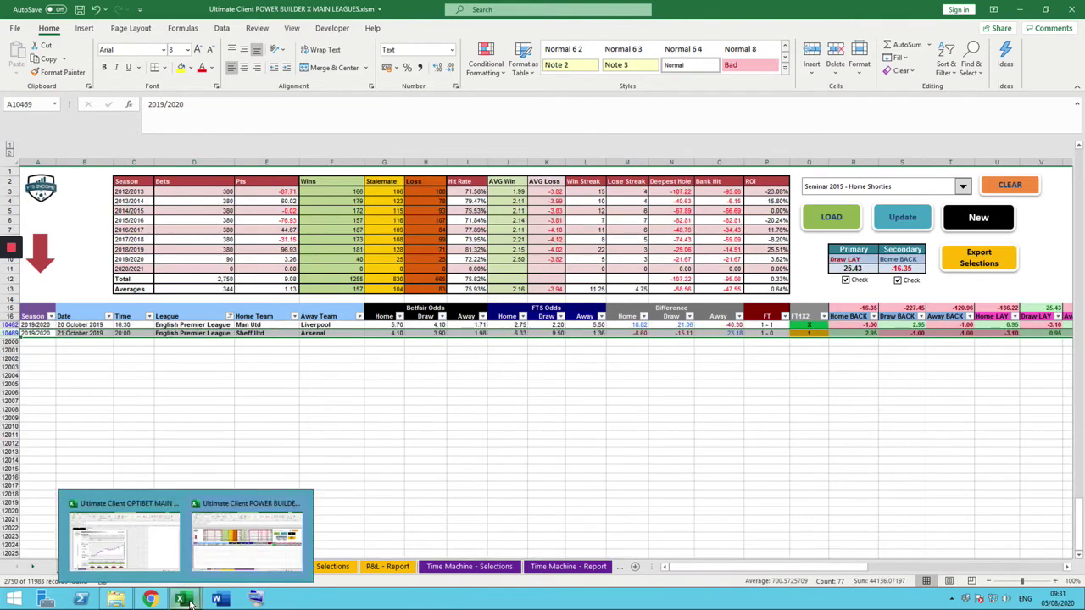
left_click(149, 543)
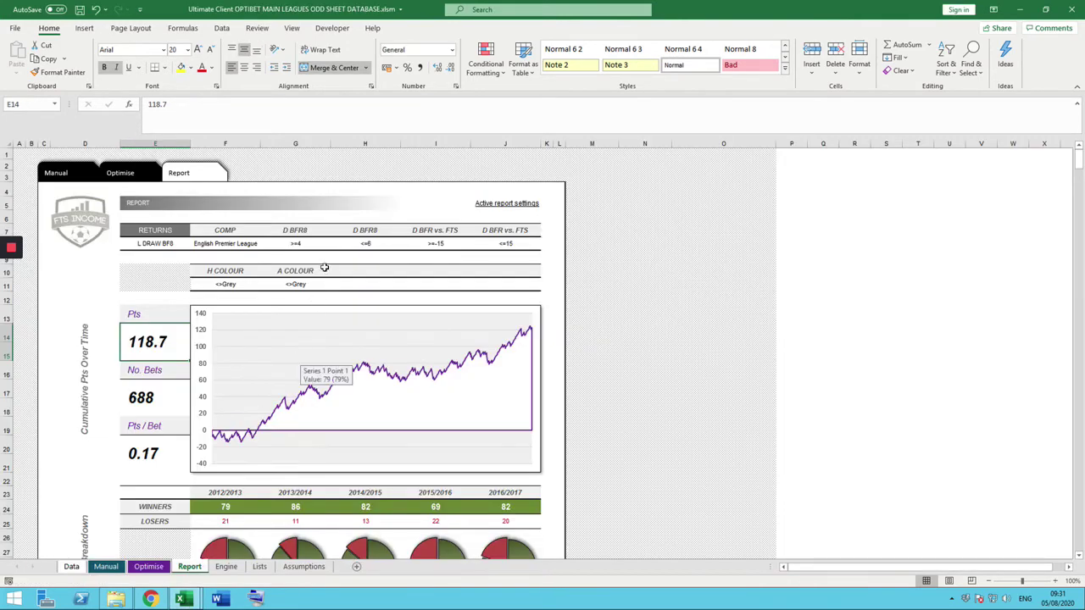
mouse_move(180, 601)
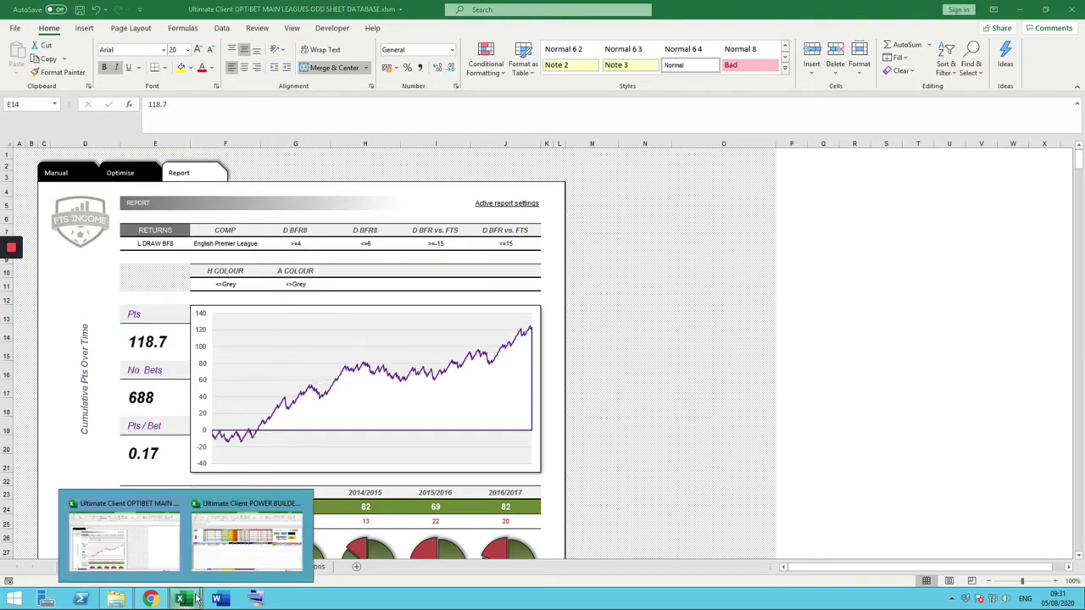
left_click(258, 553)
left_click(440, 315)
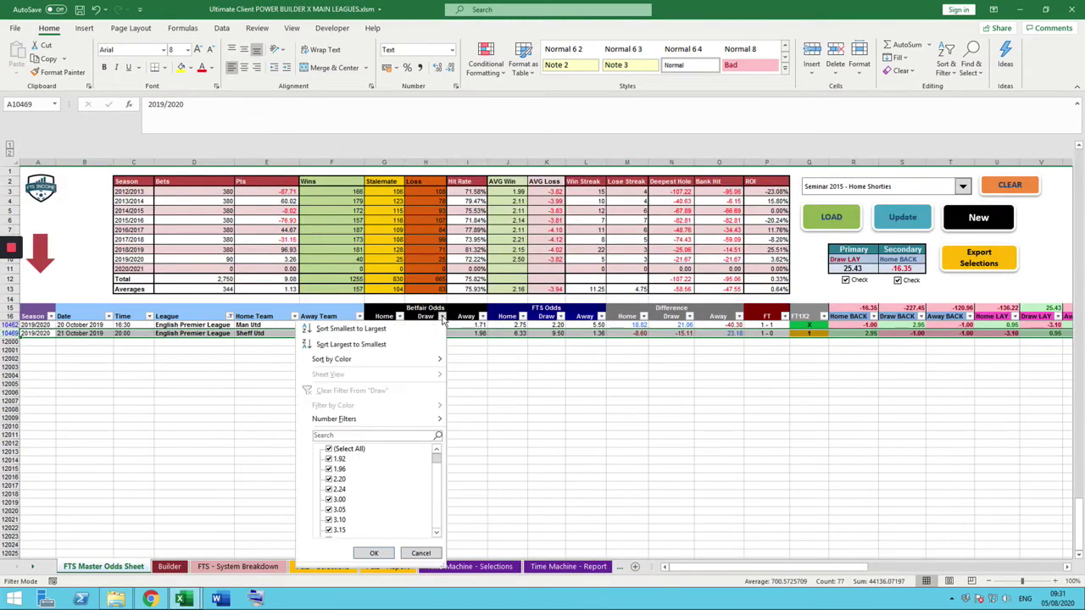
mouse_move(366, 421)
left_click(482, 512)
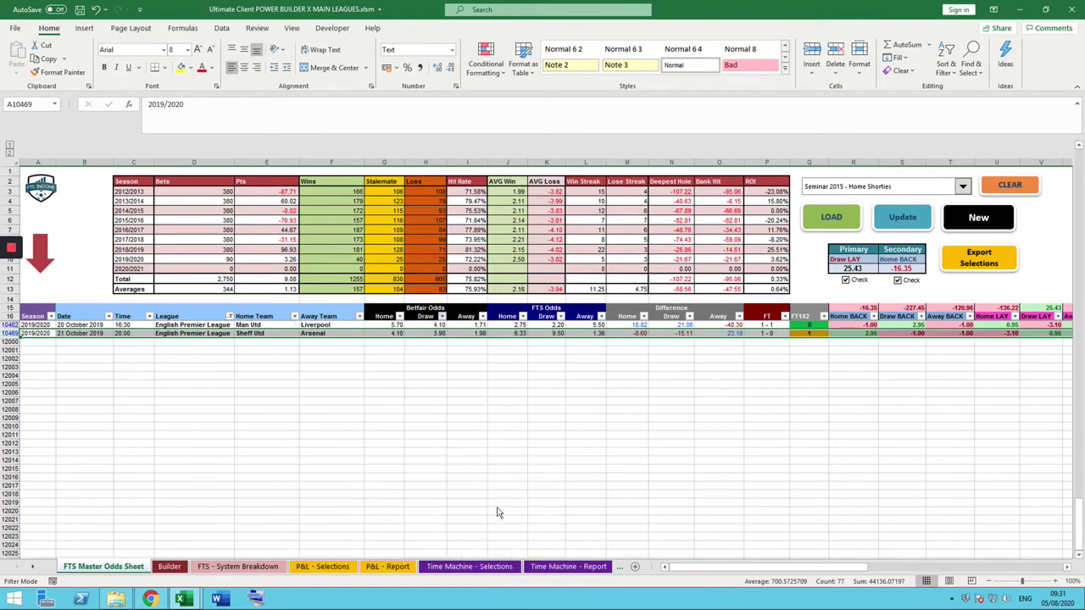
type("4")
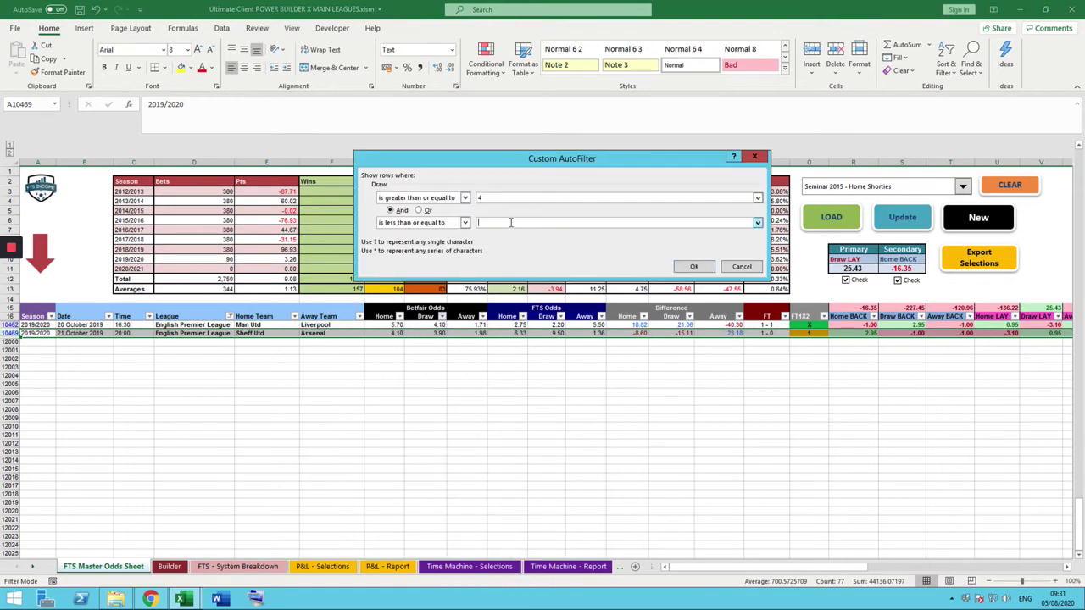
type("6")
left_click(693, 268)
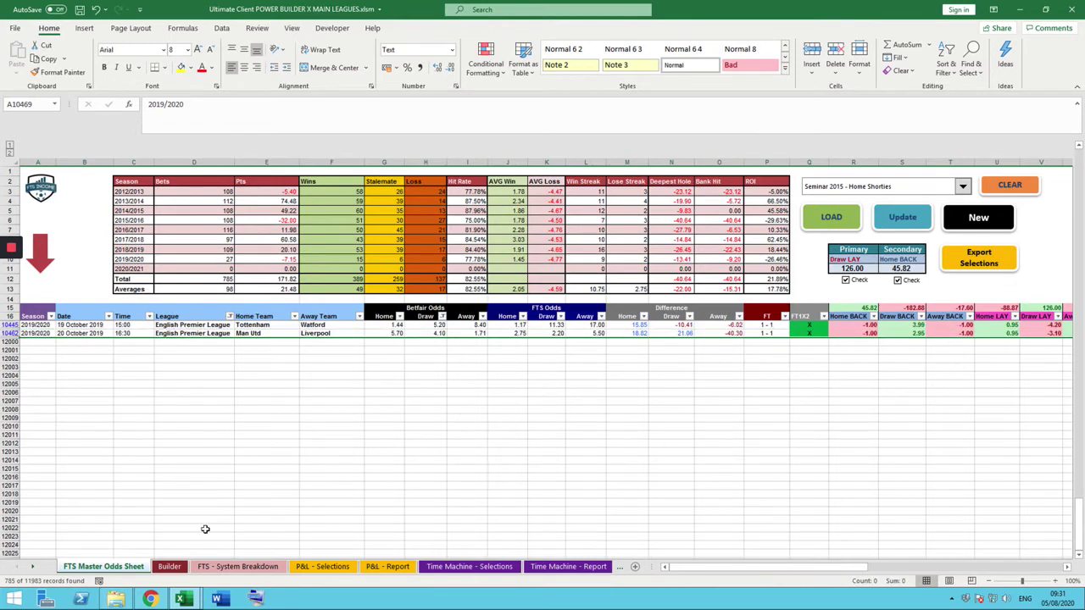
Check the OPTIBET report's draw difference limits and filter the Difference Draw column in POWER BUILDER X to between -15 and 15
mouse_move(185, 600)
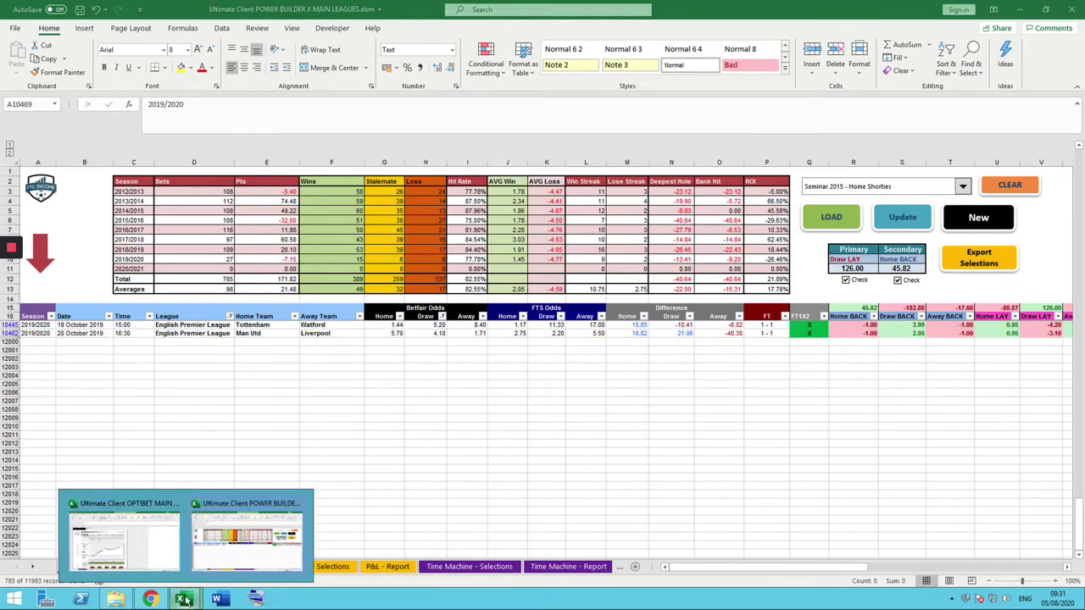
left_click(157, 551)
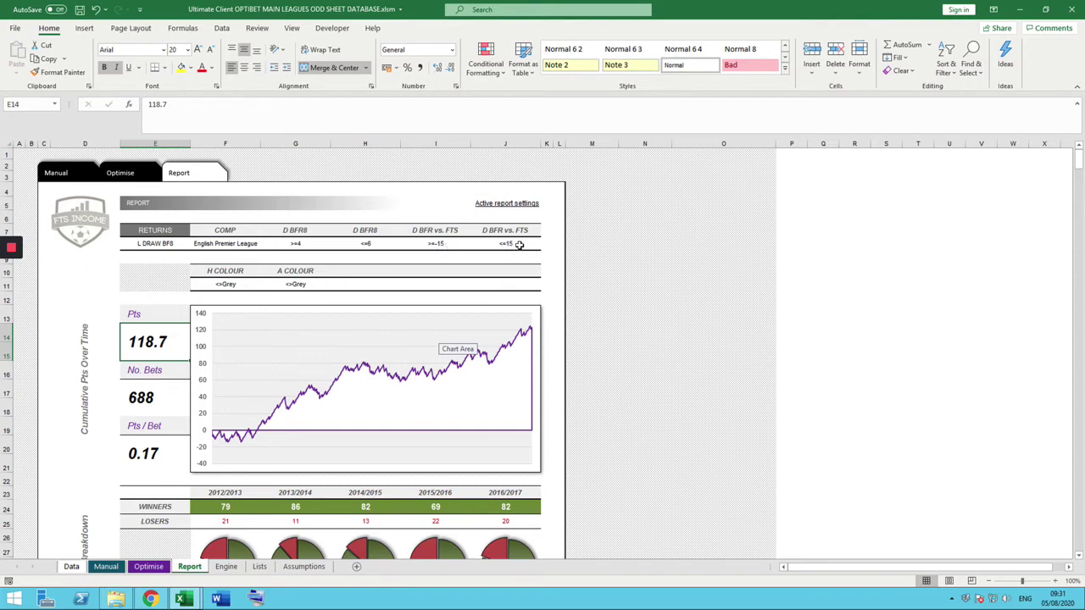
left_click(184, 600)
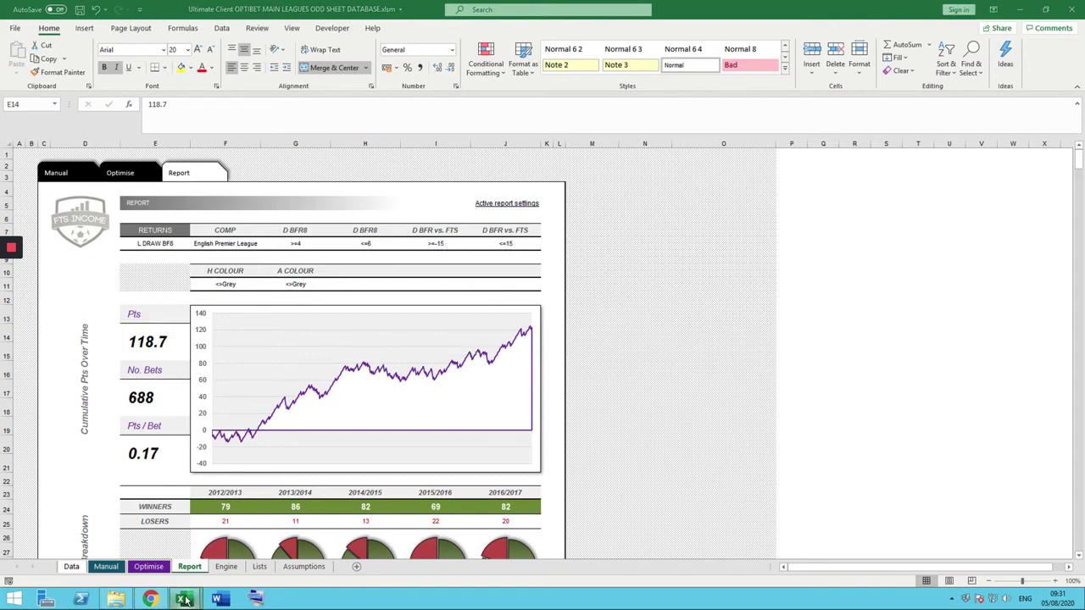
left_click(265, 542)
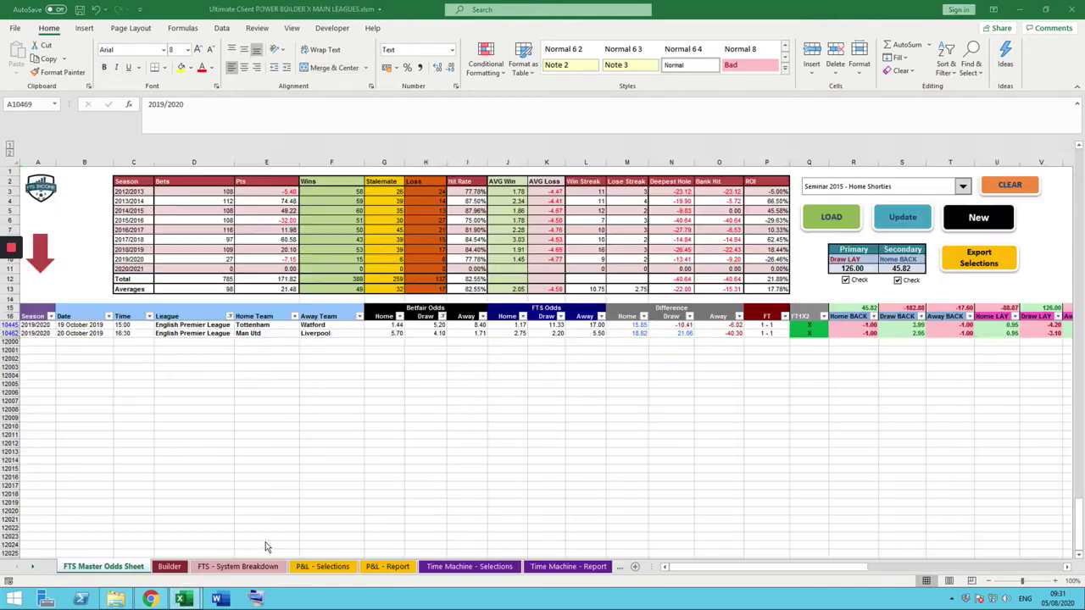
left_click(692, 317)
mouse_move(617, 420)
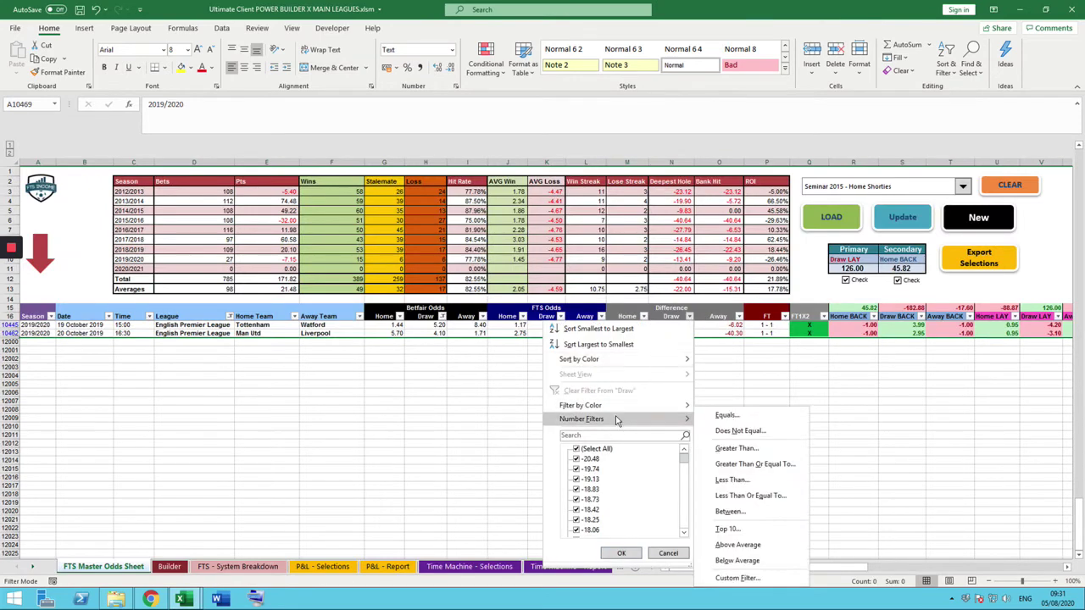
left_click(729, 511)
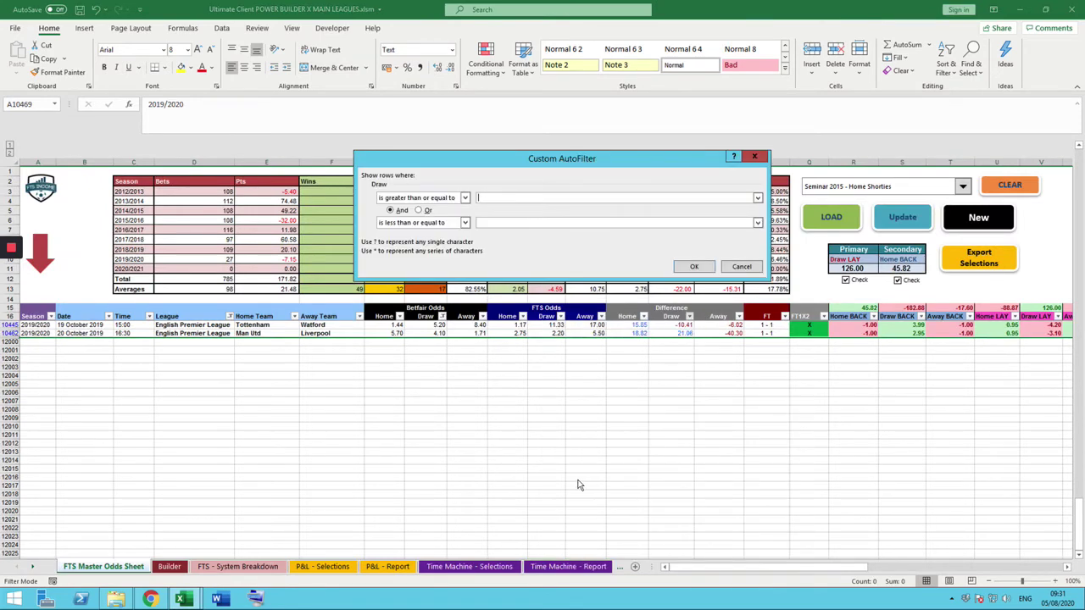
type("-15")
left_click(486, 221)
type("15")
left_click(694, 266)
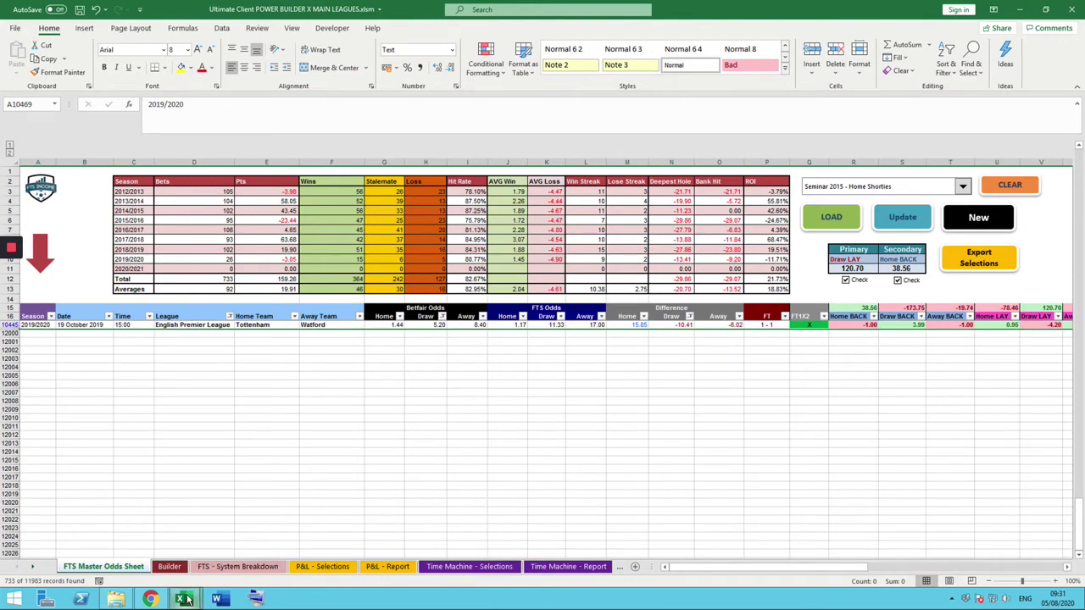
Check the OPTIBET report's colour settings and exclude Grey from the Home Colour Index column in POWER BUILDER X
mouse_move(180, 599)
left_click(162, 543)
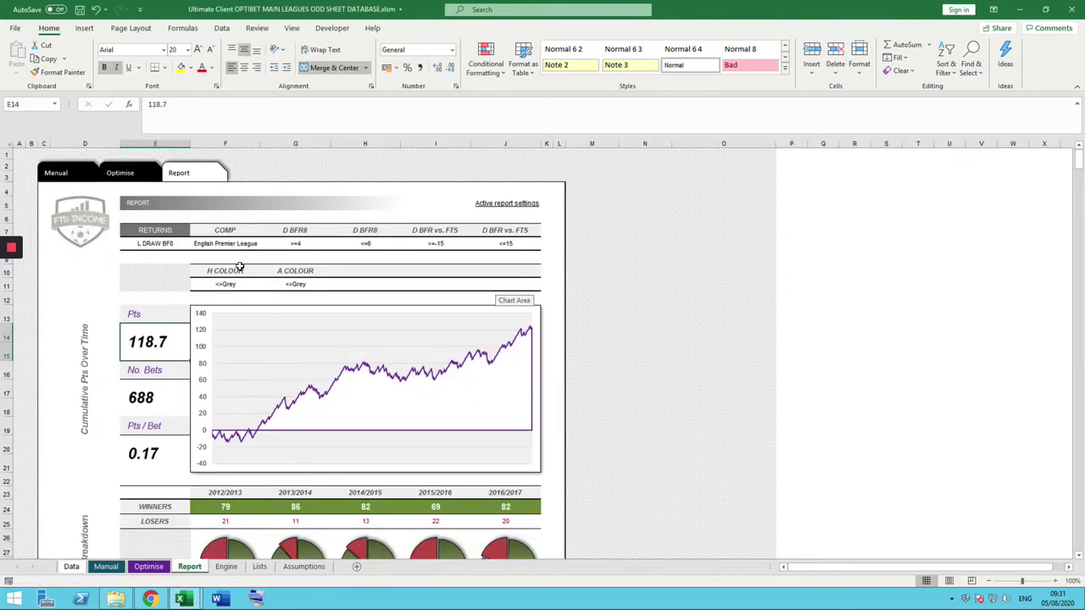
mouse_move(188, 598)
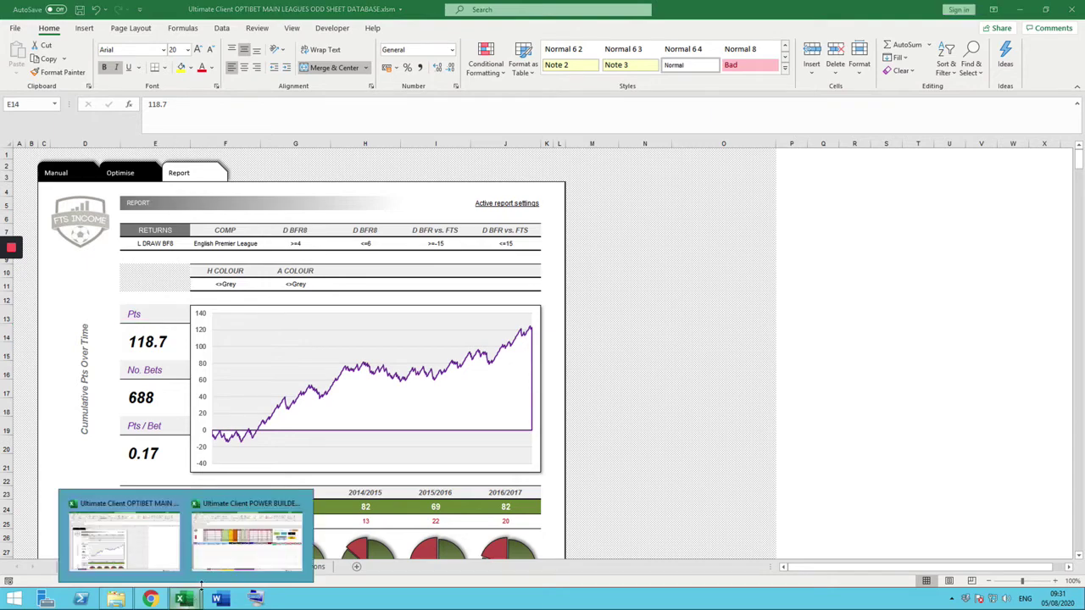
left_click(255, 541)
left_click_drag(746, 571, 821, 572)
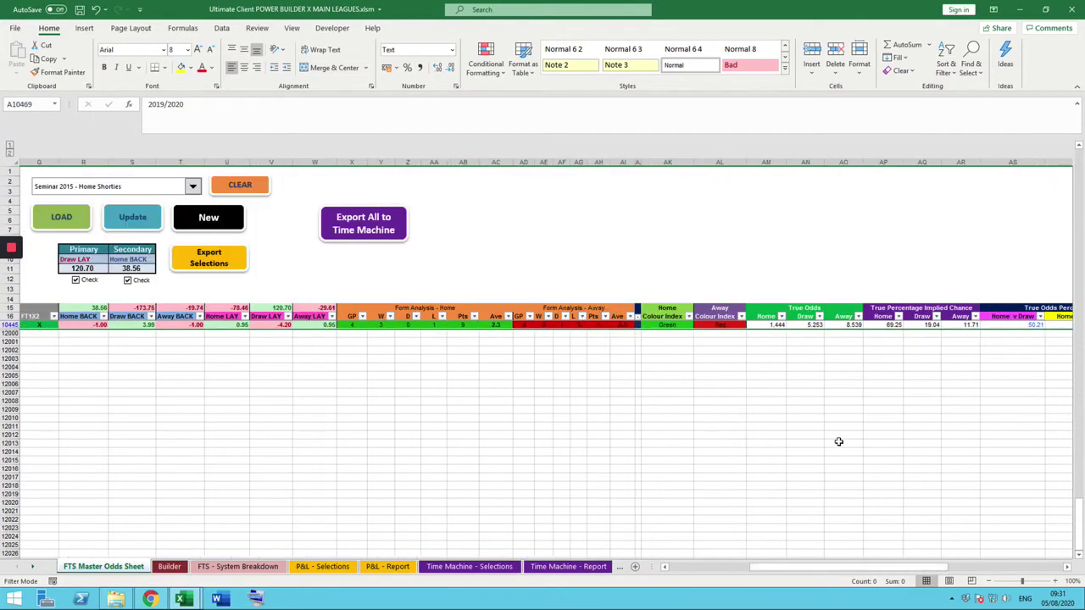
left_click(689, 316)
left_click(587, 480)
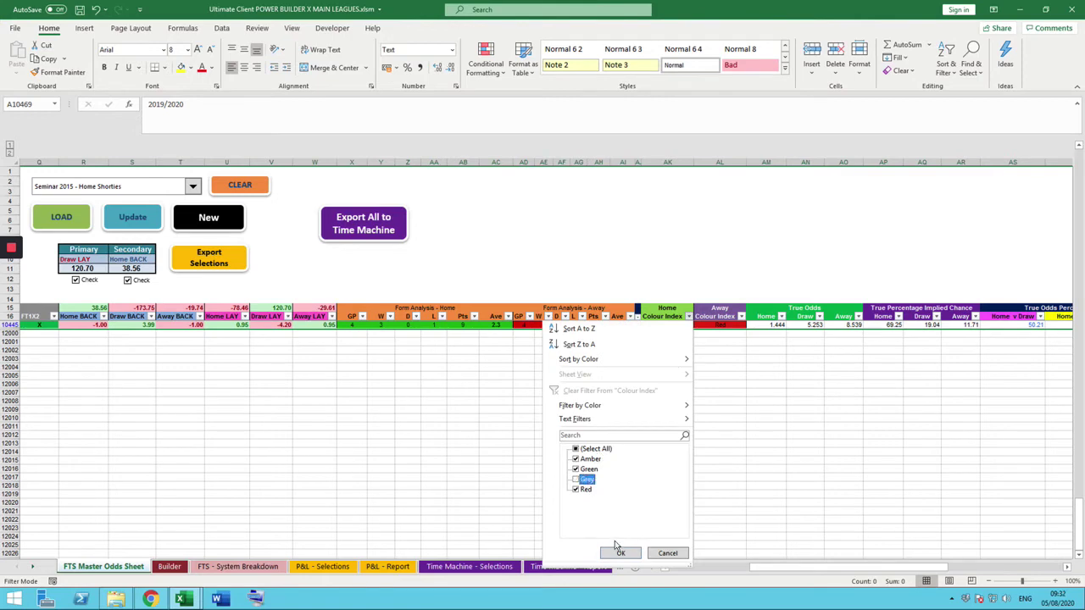
left_click(623, 553)
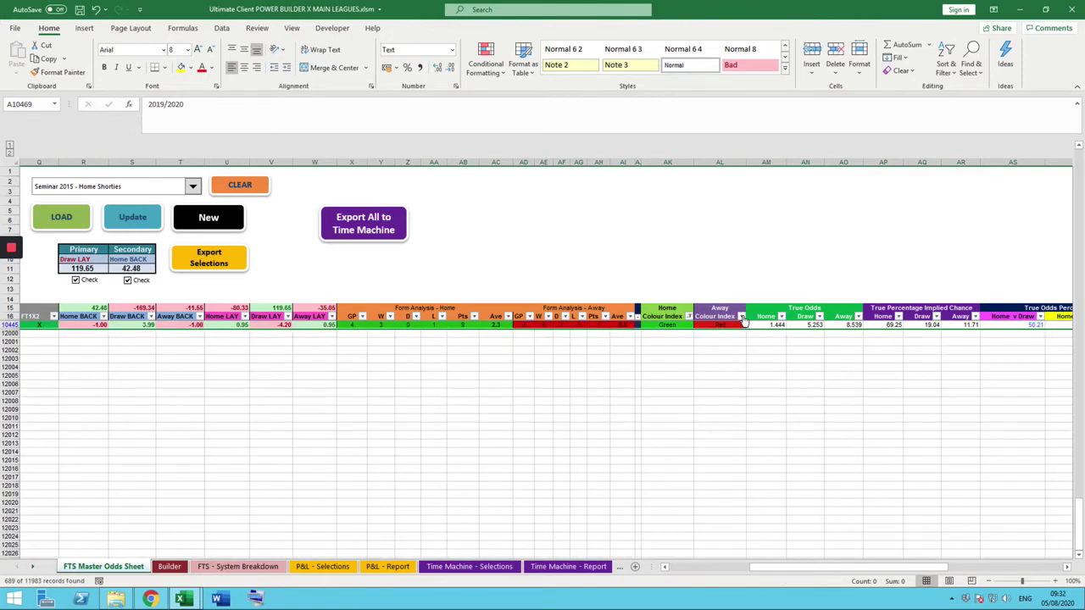
Exclude Grey from the Away Colour Index column
left_click(741, 317)
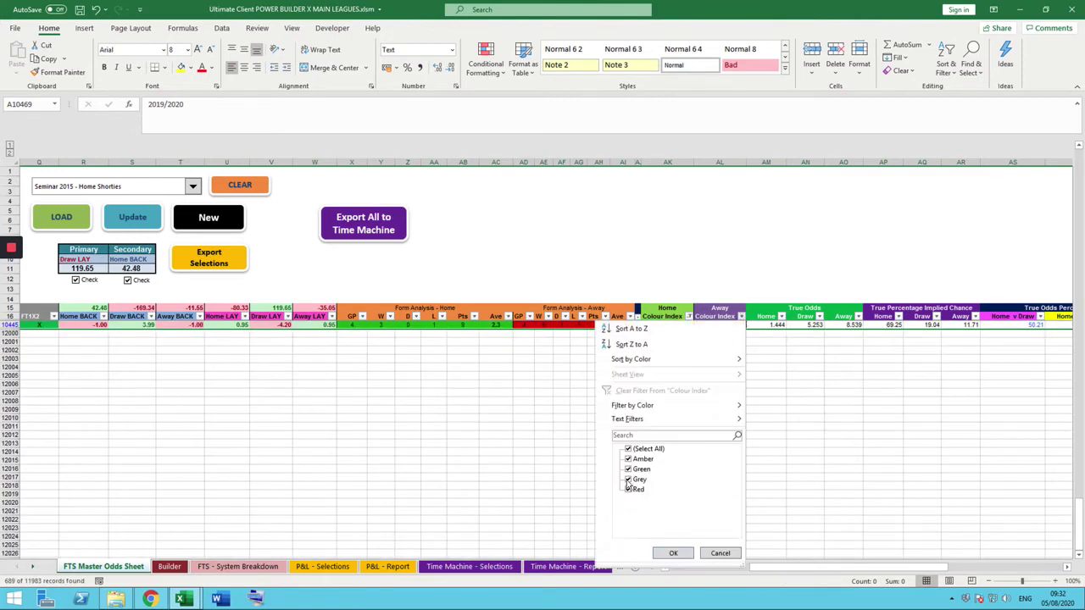
left_click(628, 480)
left_click(673, 553)
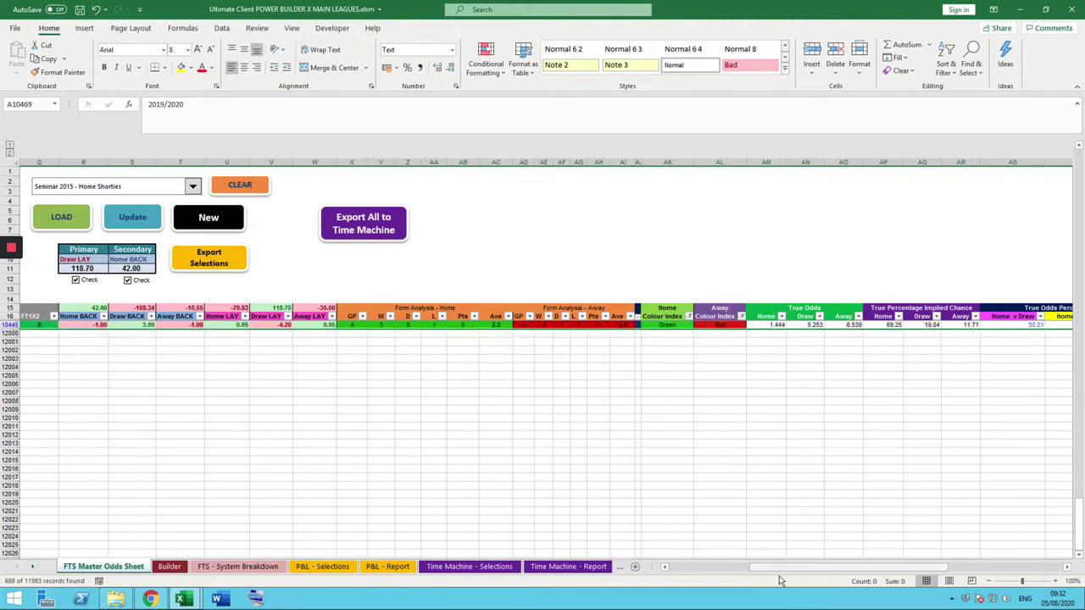
Review the filtered results and save the filter set as a new system named with the owner's first name and "Premier LTD 1"
left_click_drag(847, 567, 816, 567)
scroll(614, 377, "up", 3)
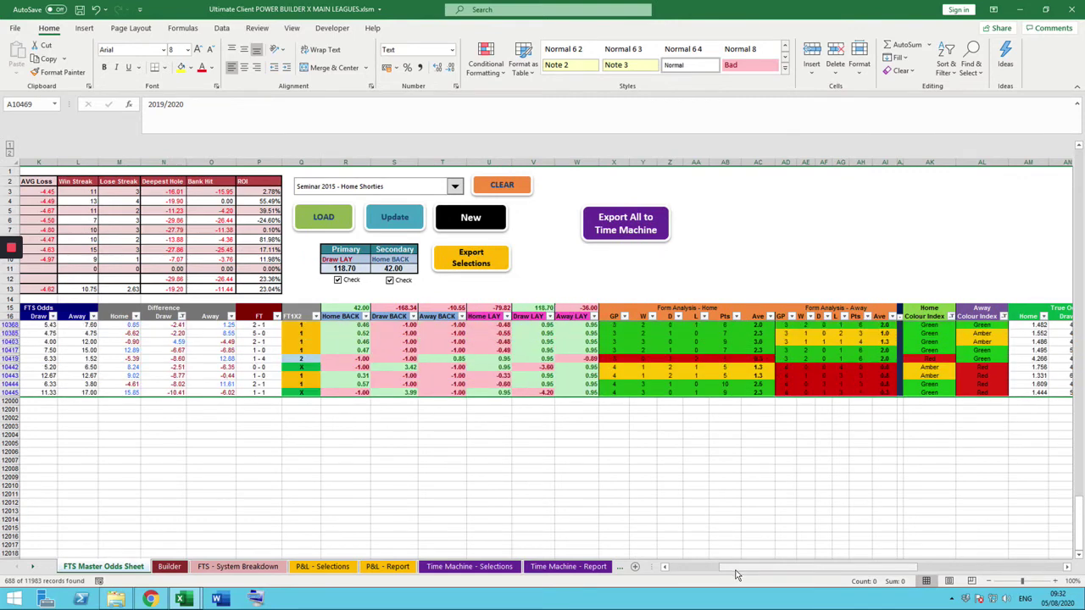
left_click_drag(734, 570, 679, 571)
scroll(411, 392, "up", 1)
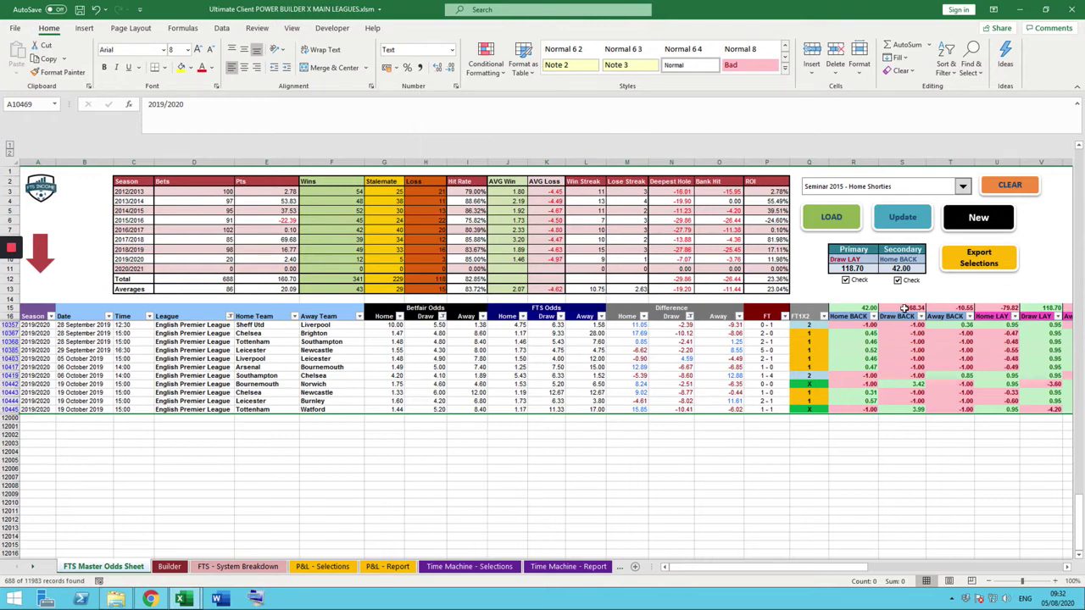
left_click(980, 220)
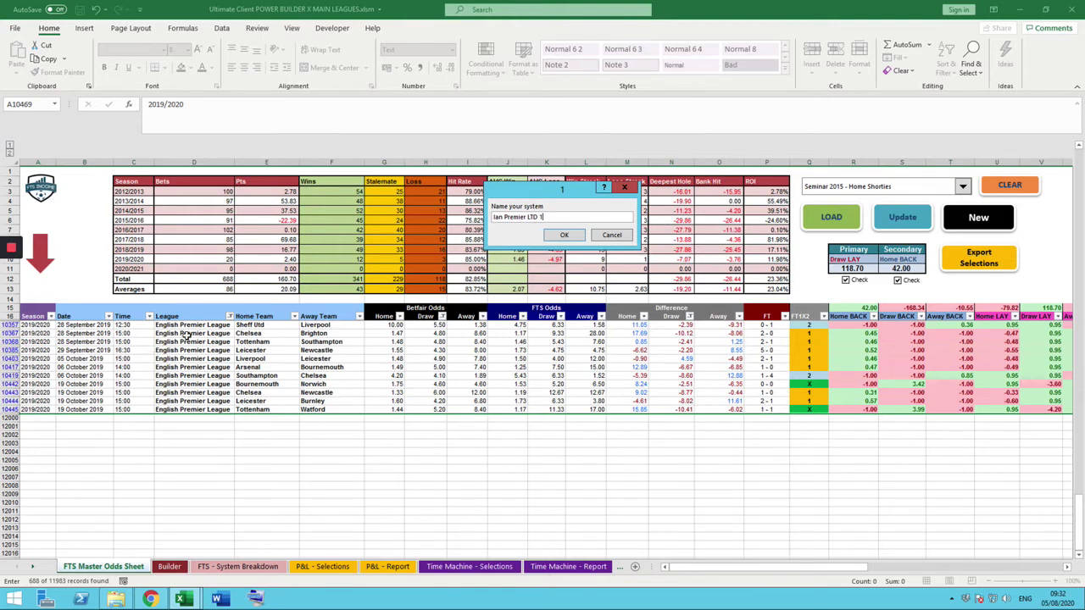
left_click(565, 236)
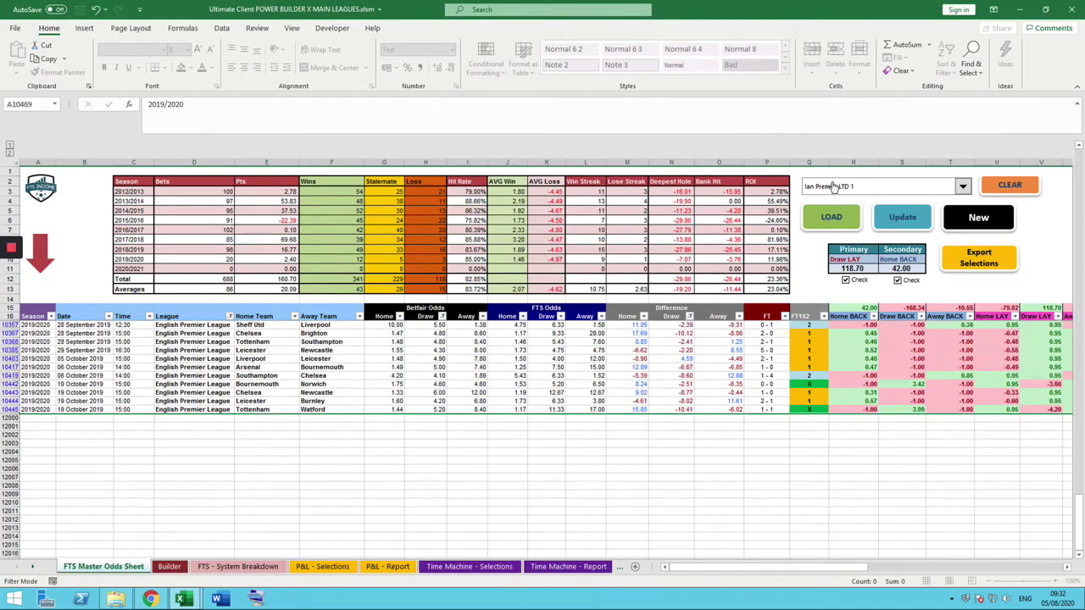
Check the list of saved systems, clear all filters, and load the newly saved Premier LTD 1 system
left_click(963, 186)
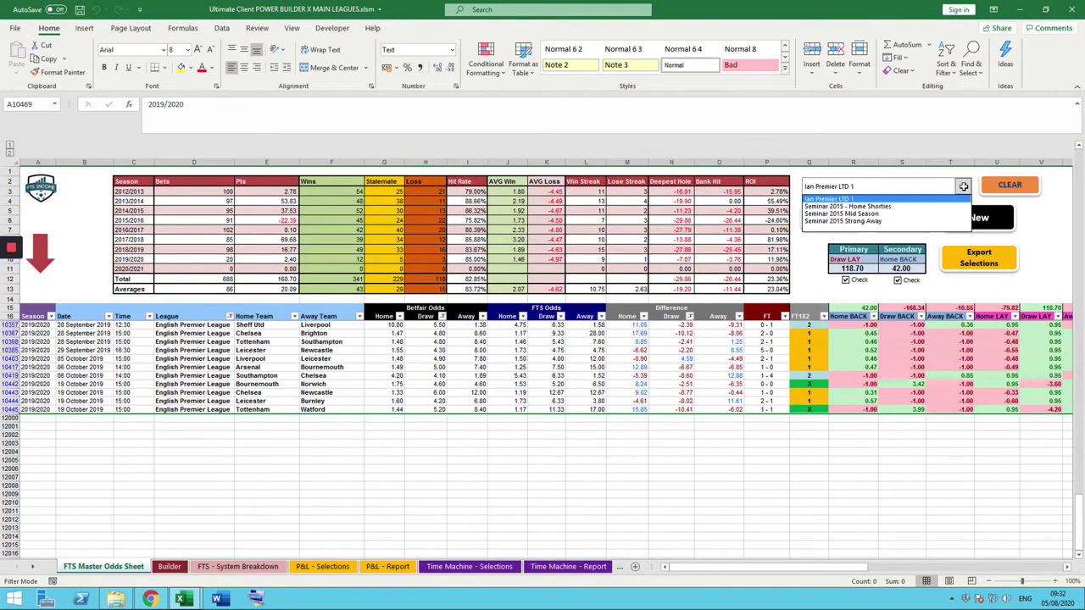
left_click(1044, 219)
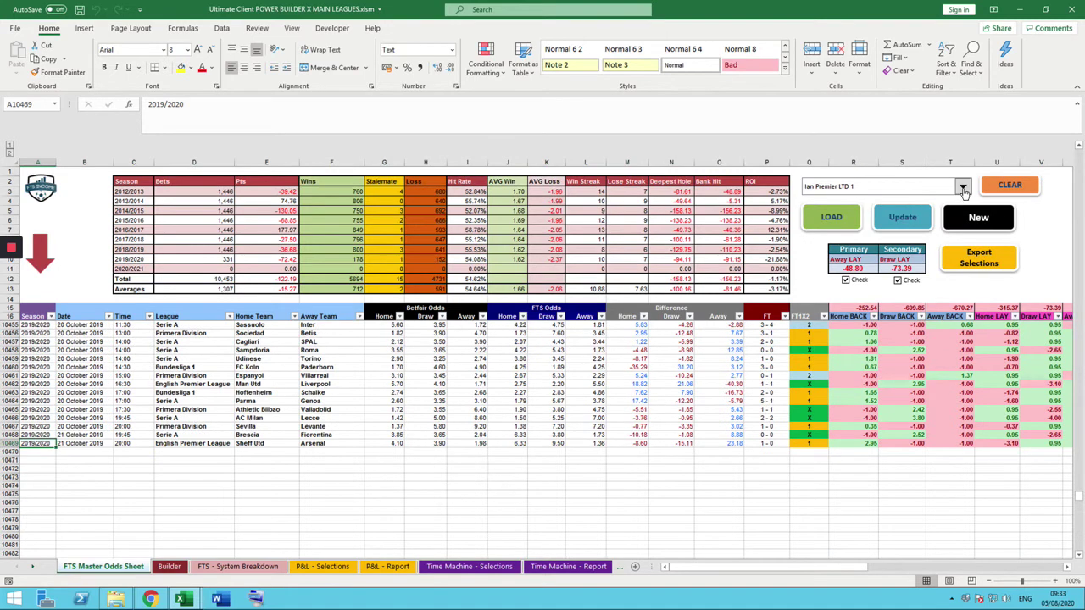
left_click(964, 188)
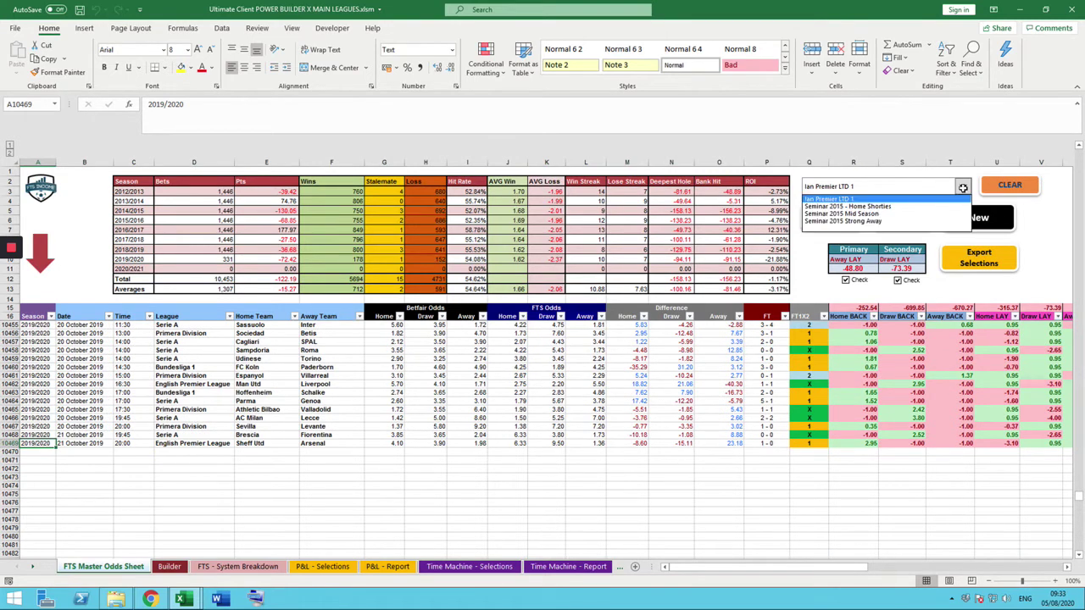
left_click(847, 198)
left_click(833, 214)
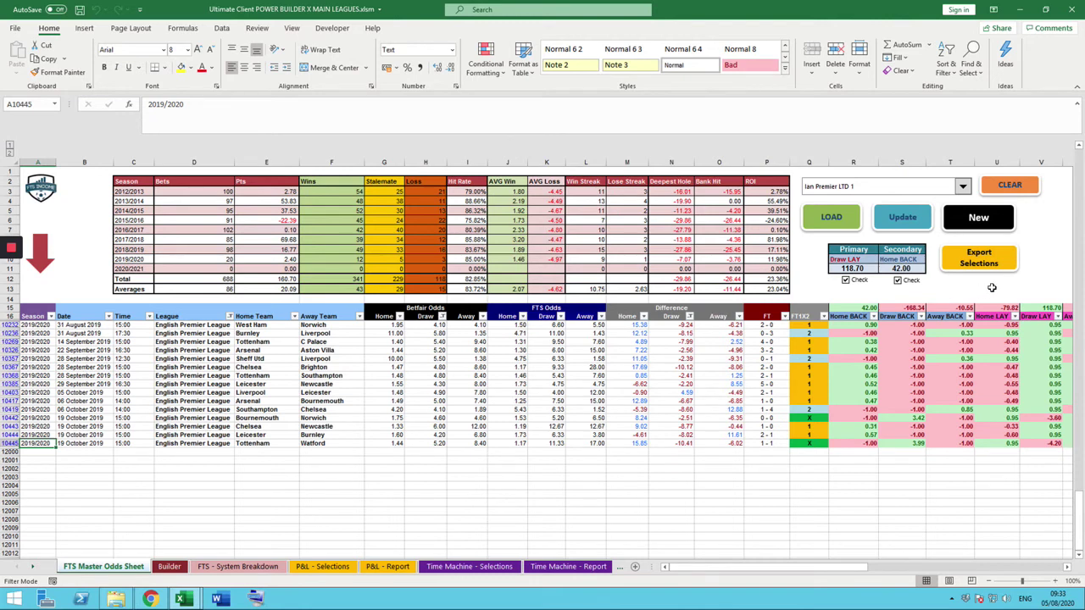
Examine the loaded system's odds-range, league, season and colour index breakdowns on the Builder sheet
left_click(170, 568)
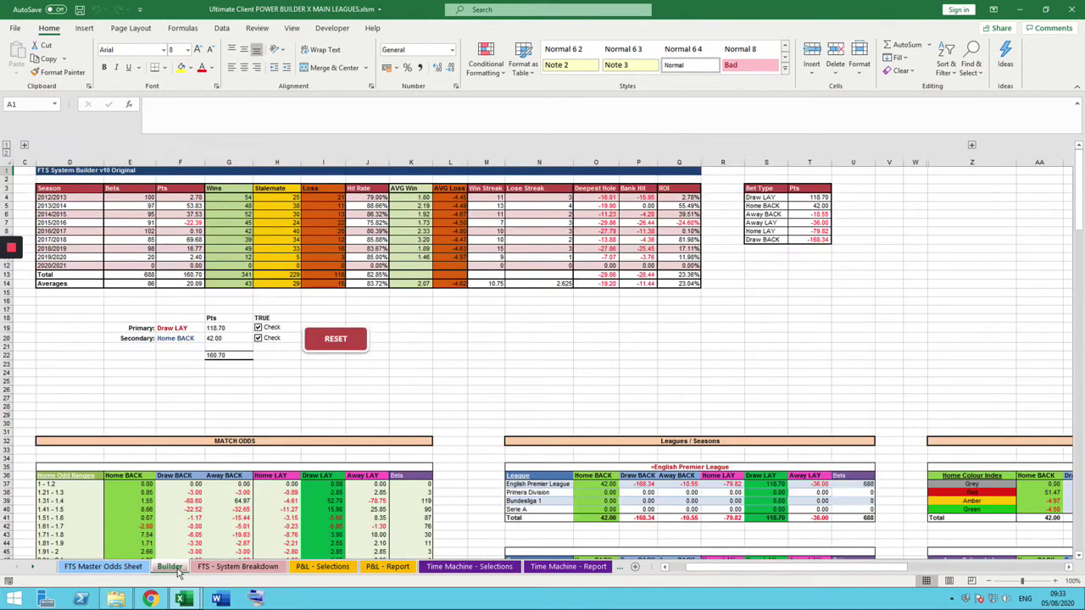
scroll(467, 366, "down", 7)
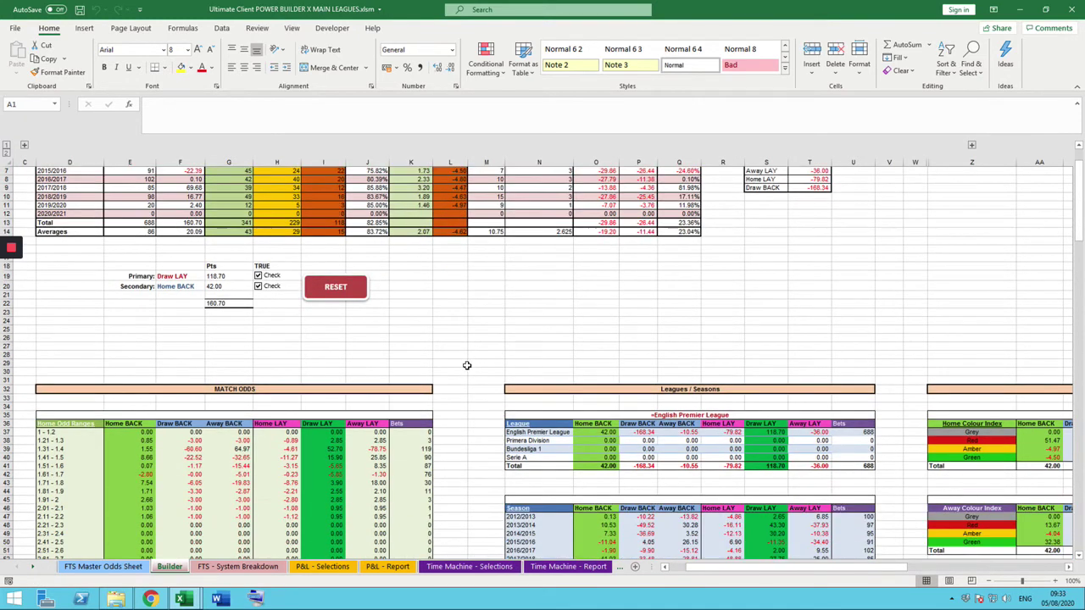
scroll(466, 367, "down", 2)
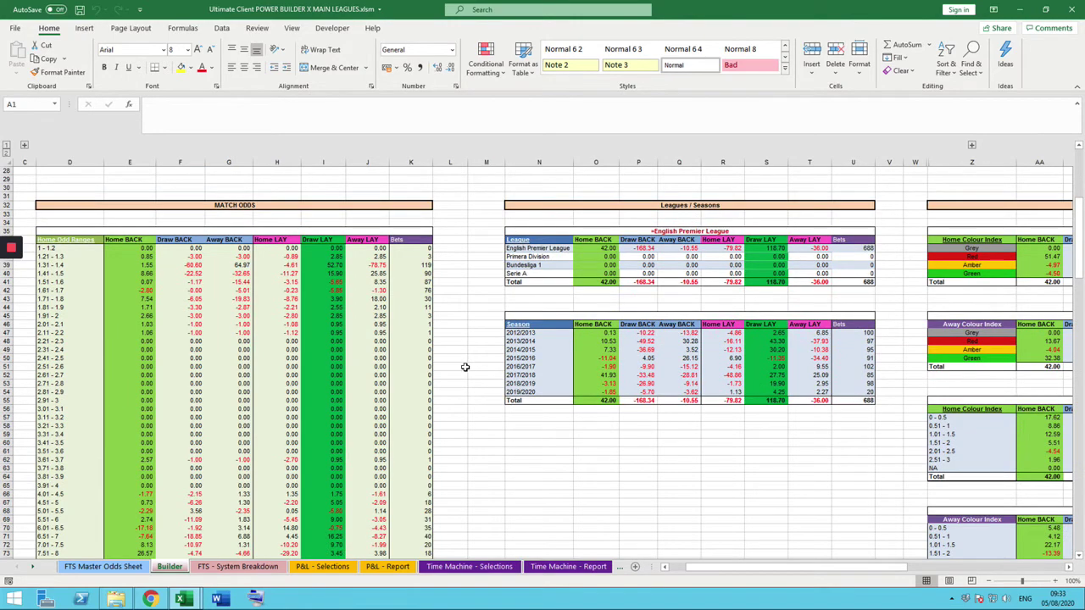
Clear the filters on the FTS Master Odds Sheet and review the fixtures from 25 October 2019 onward at the end of the data
left_click(105, 570)
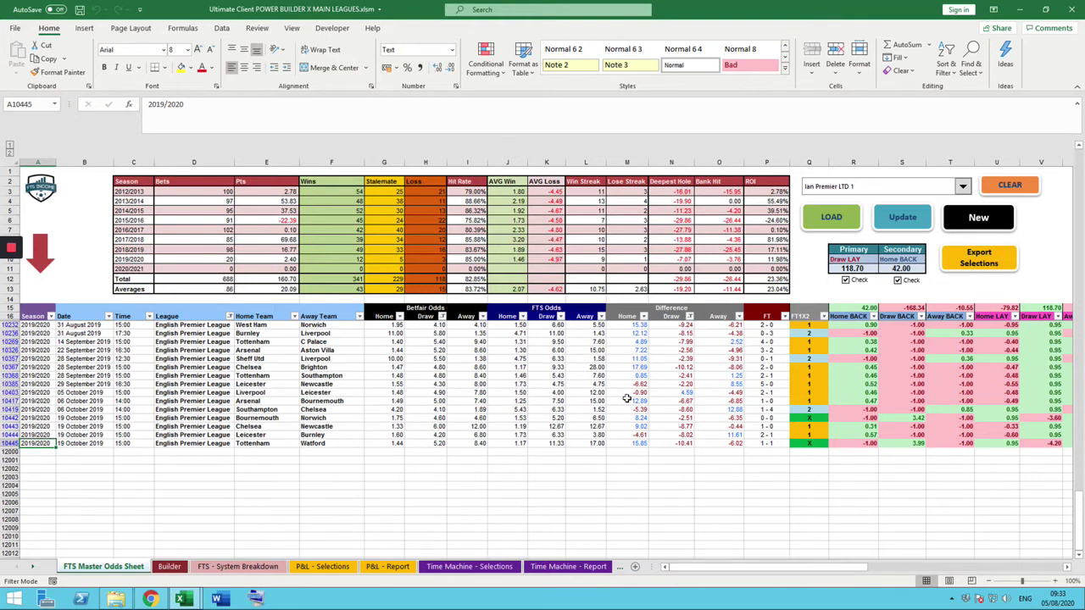
left_click(998, 190)
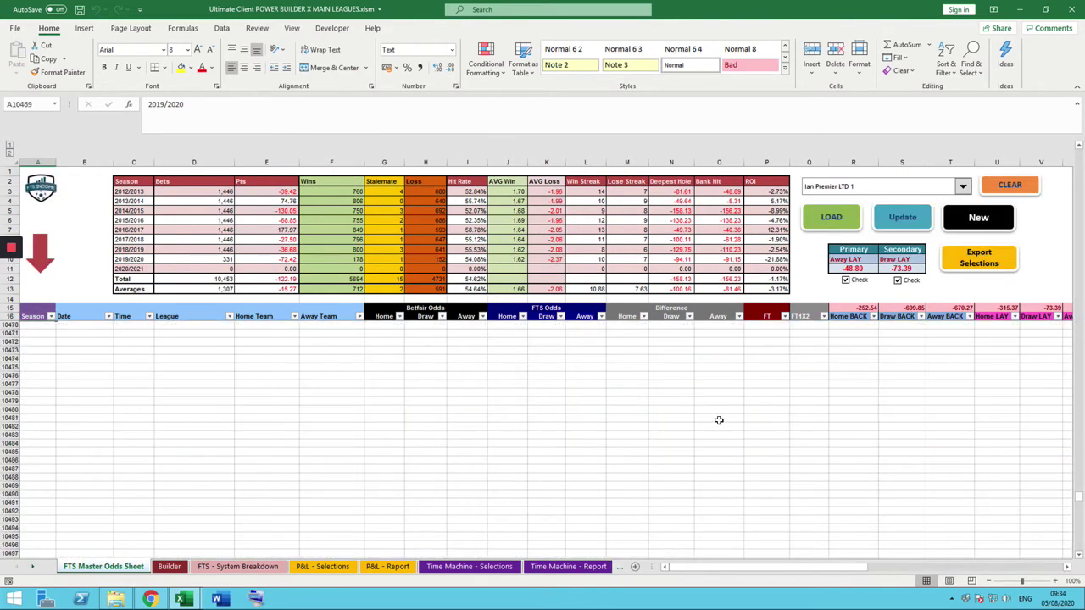
scroll(718, 421, "up", 14)
scroll(707, 424, "down", 4)
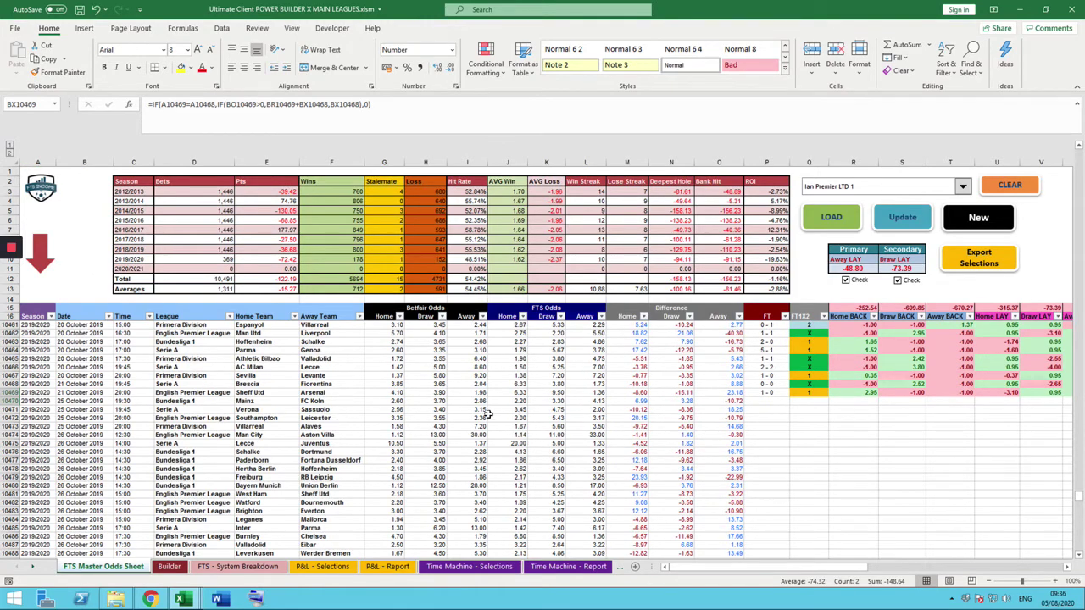
scroll(485, 409, "down", 1)
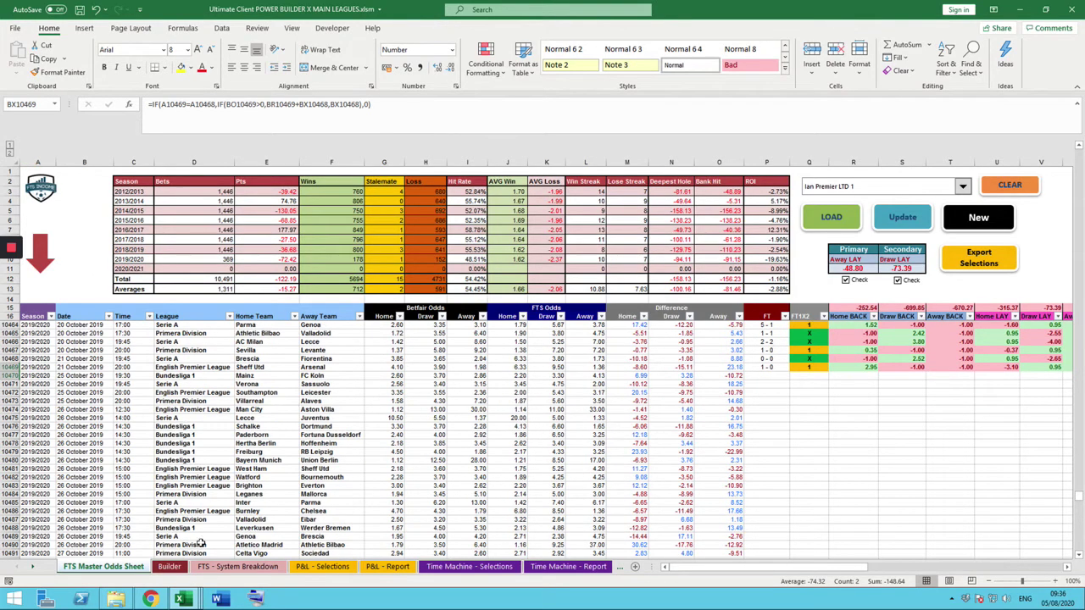
Switch to the FTS Main Leagues Weekly Odds Sheet WK 10 workbook, look through the Week 10 fixtures and select their full data block
mouse_move(185, 600)
left_click(324, 548)
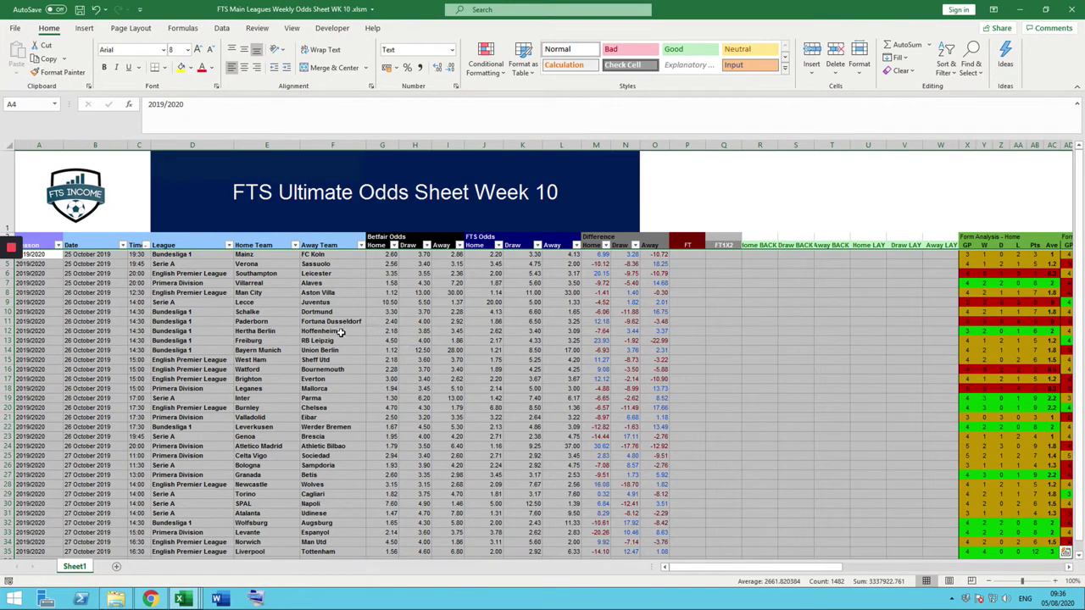
scroll(356, 343, "down", 6)
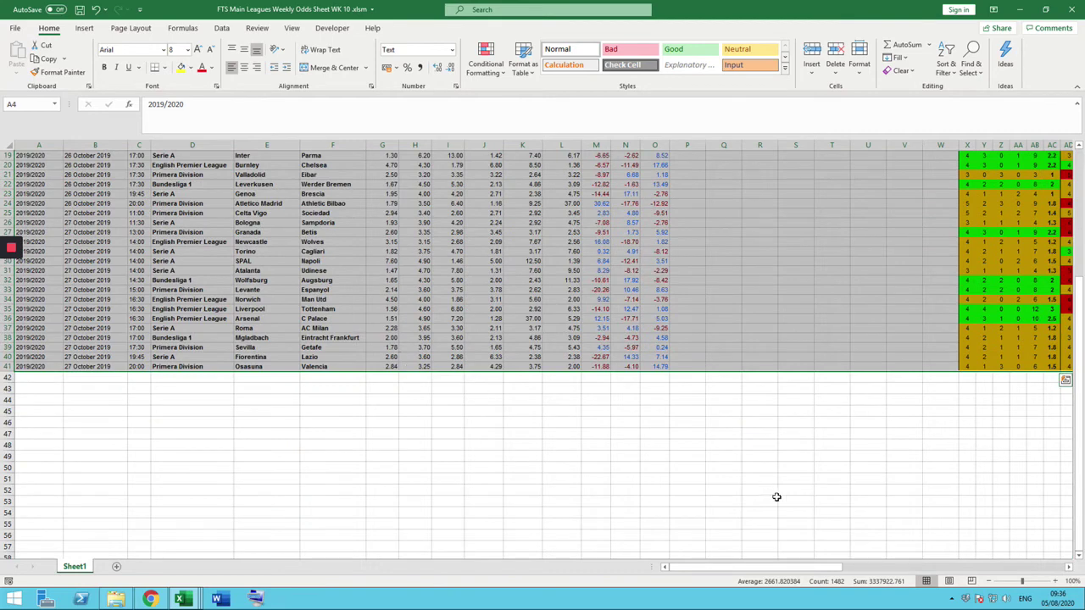
mouse_move(787, 573)
left_mouse_down()
mouse_move(1009, 574)
mouse_move(780, 574)
left_mouse_up()
scroll(592, 385, "up", 6)
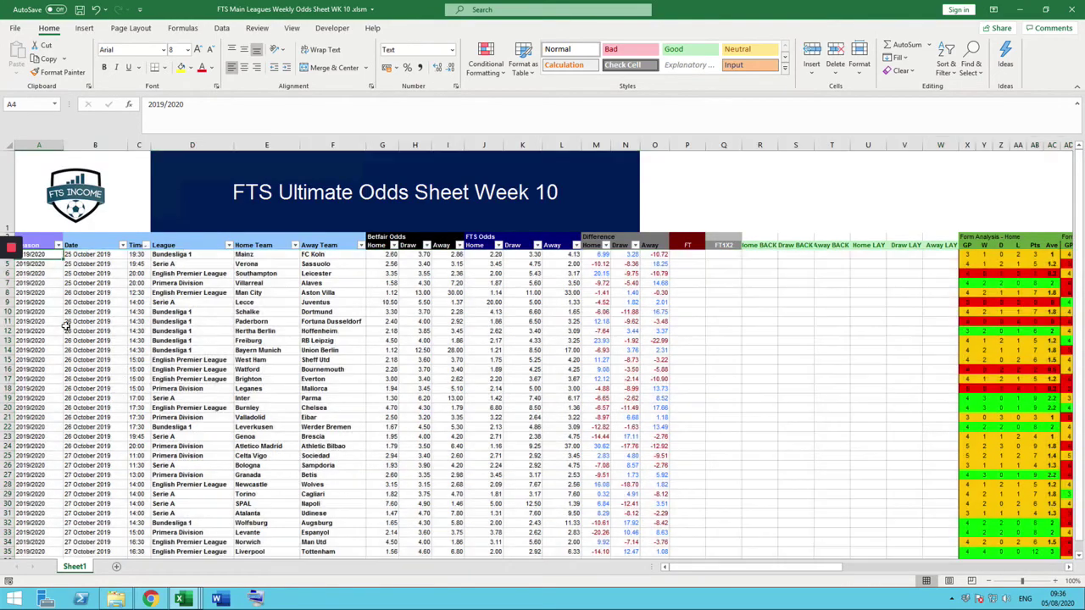
left_click_drag(65, 326, 931, 521)
Switch to the Ultimate Client POWER BUILDER X MAIN LEAGUES workbook and load the saved Premier LTD 1 system on the FTS Master Odds Sheet
left_click(183, 598)
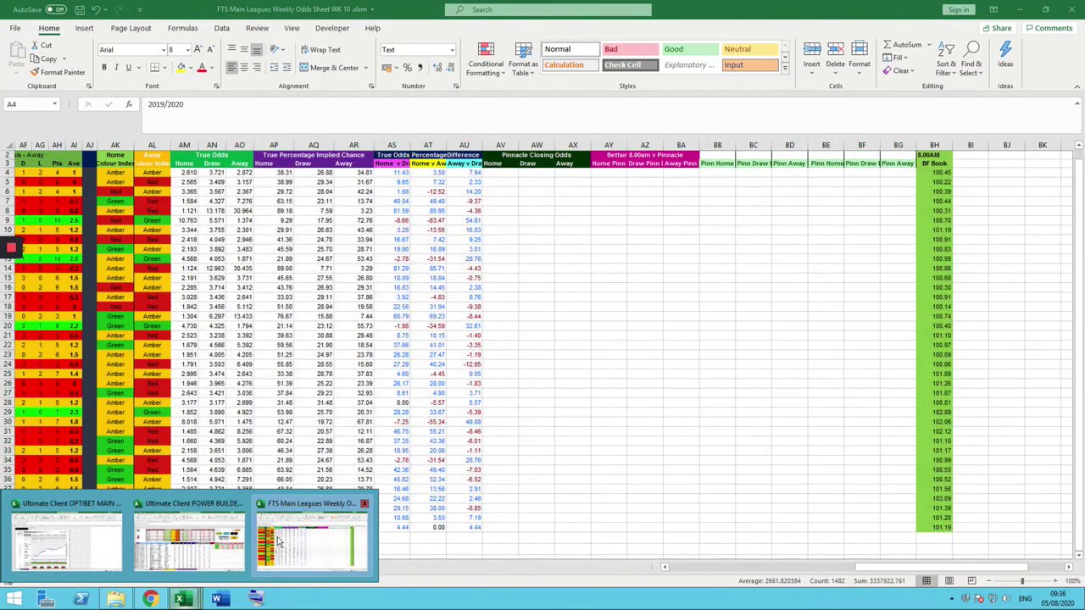
left_click(203, 538)
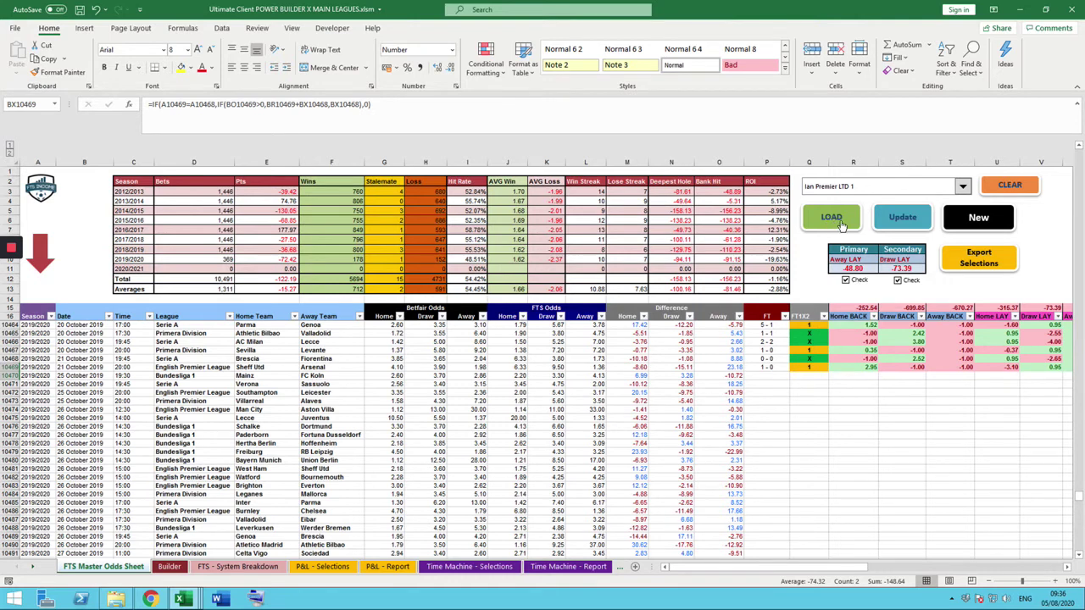
left_click(963, 186)
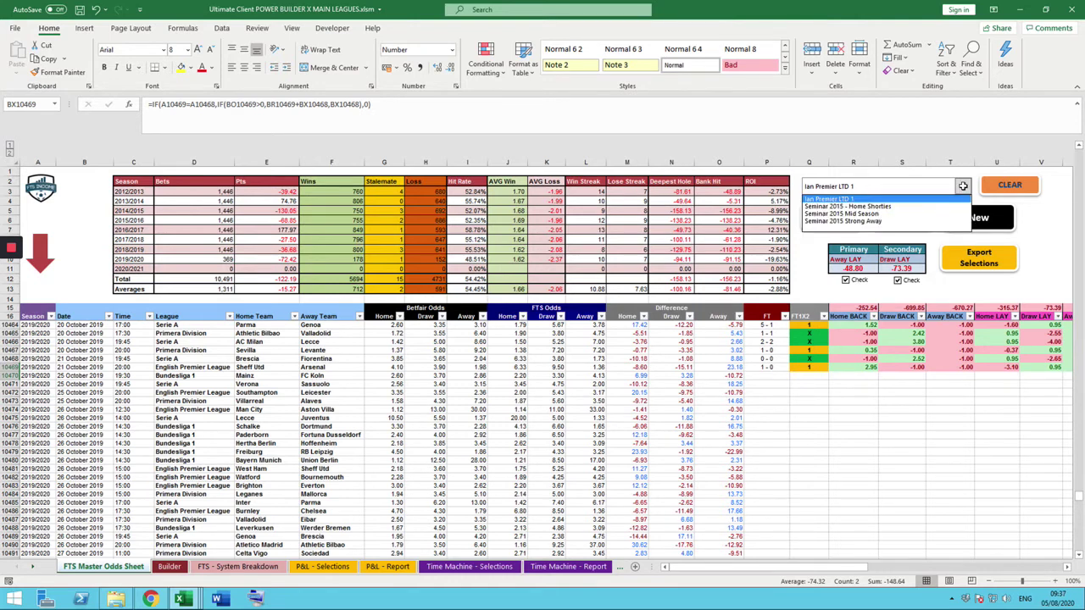
left_click(963, 190)
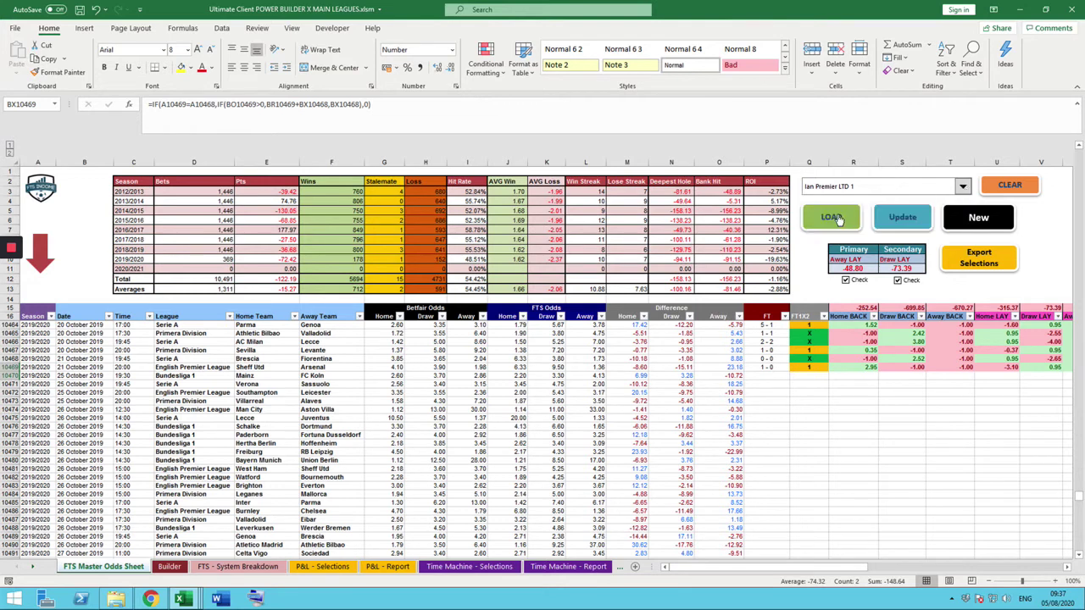
left_click(835, 217)
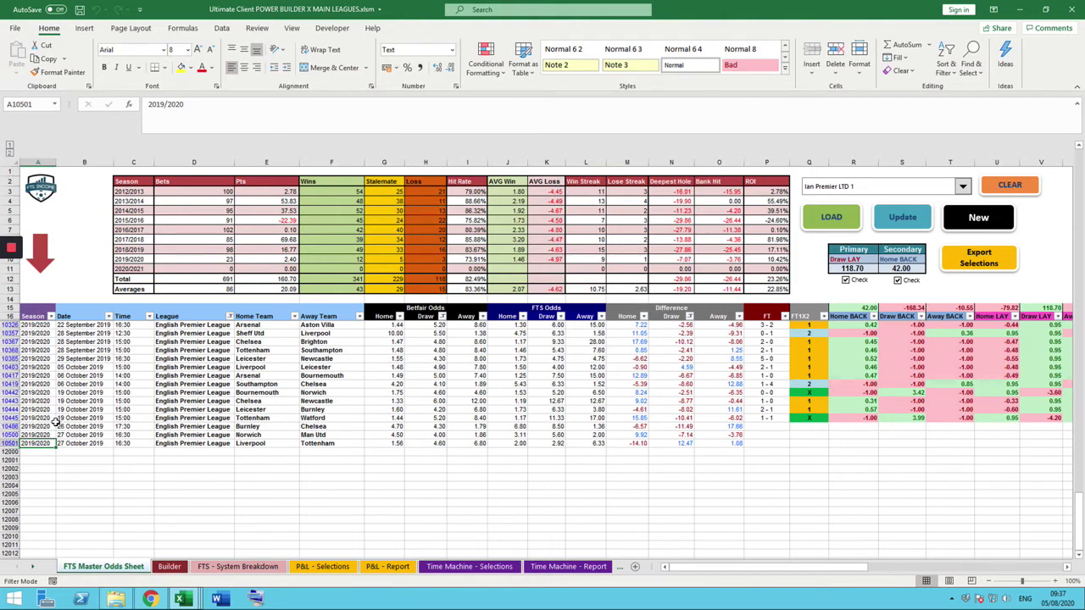
Highlight the filtered fixtures of 26 and 27 October 2019 that have no result, and export the Premier LTD 1 selections
left_click_drag(32, 426, 722, 444)
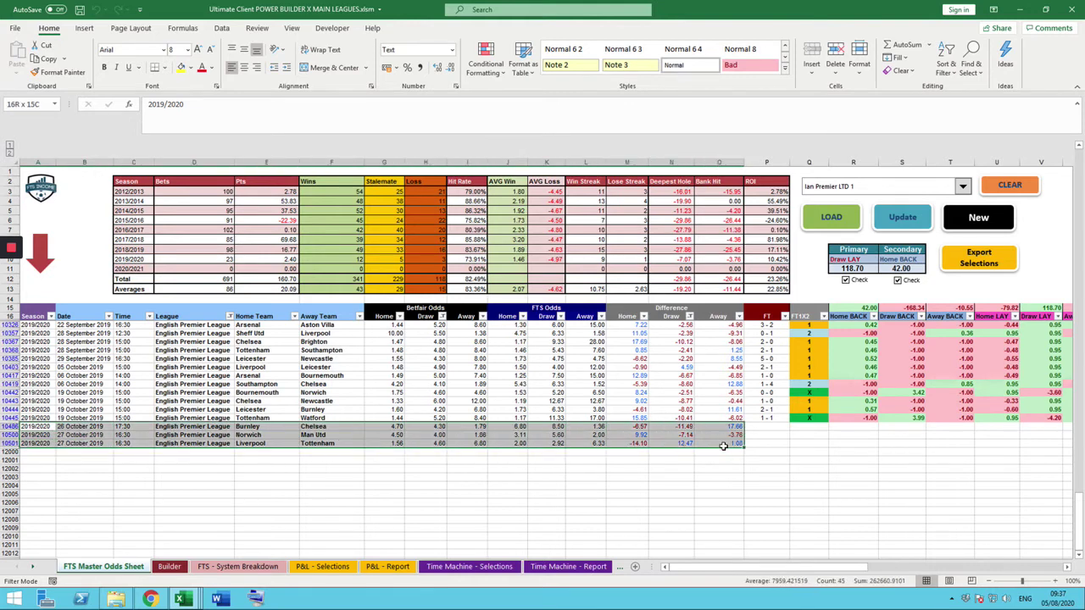
left_click(332, 490)
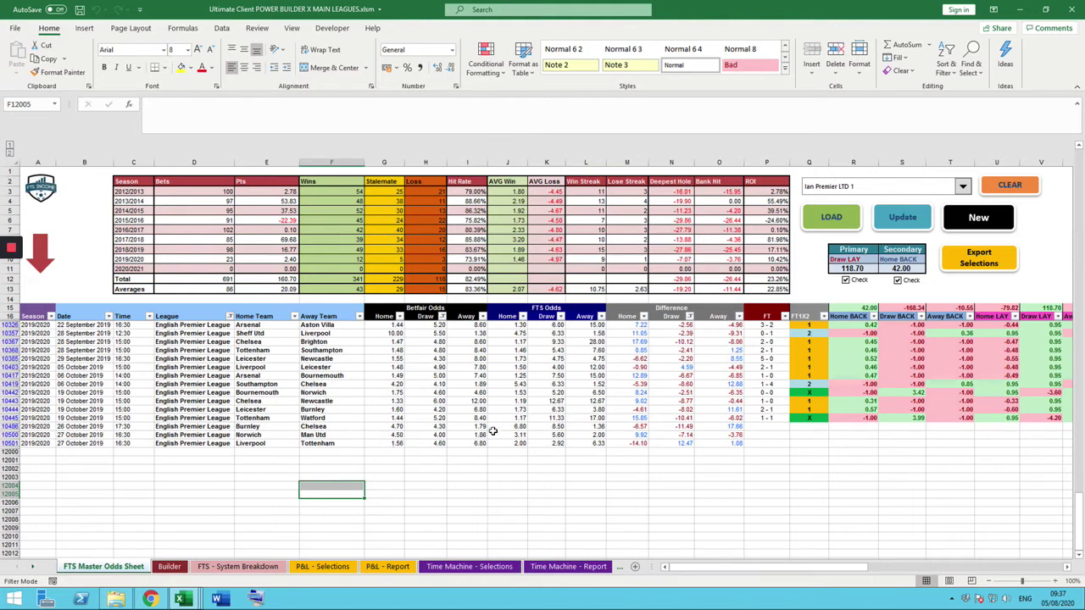
left_click(964, 187)
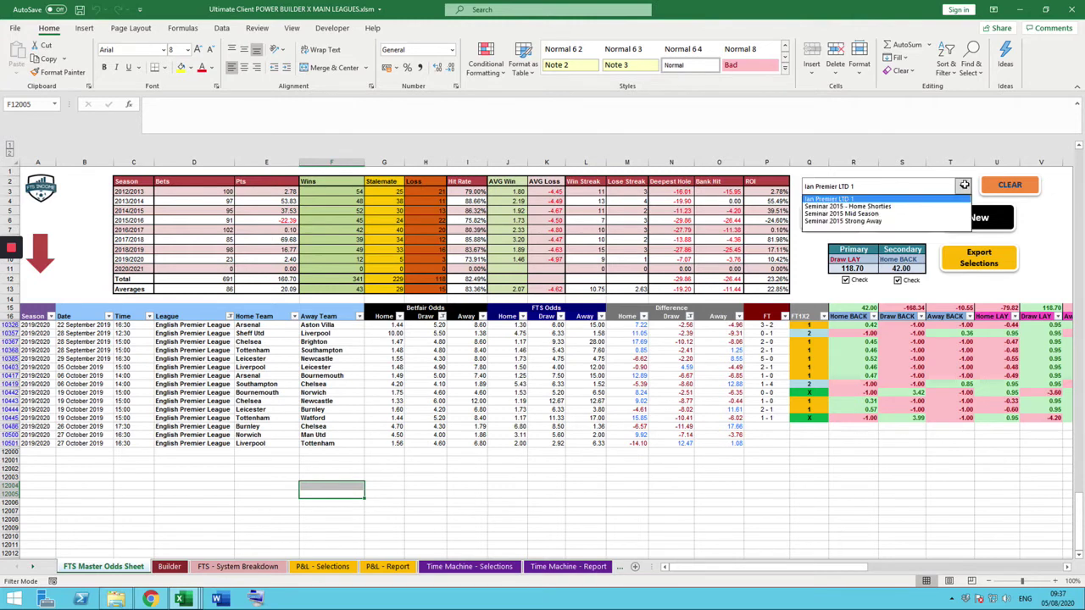
left_click(1061, 228)
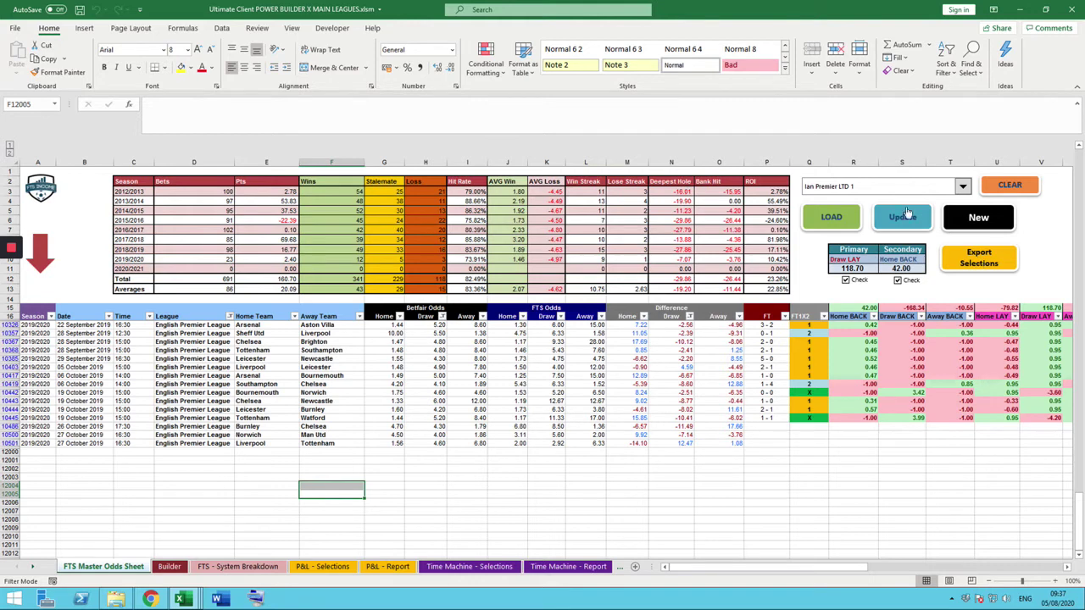
left_click(974, 261)
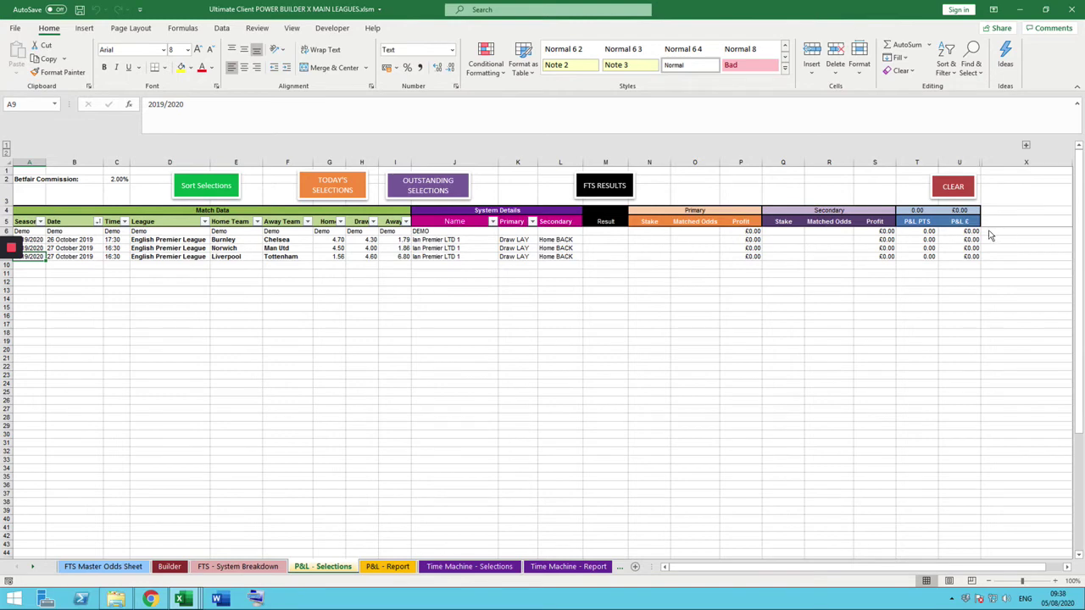
Review the Demo row and exported fixtures on P&L - Selections, and check the saved systems list on the FTS Master Odds Sheet
left_click(5, 230)
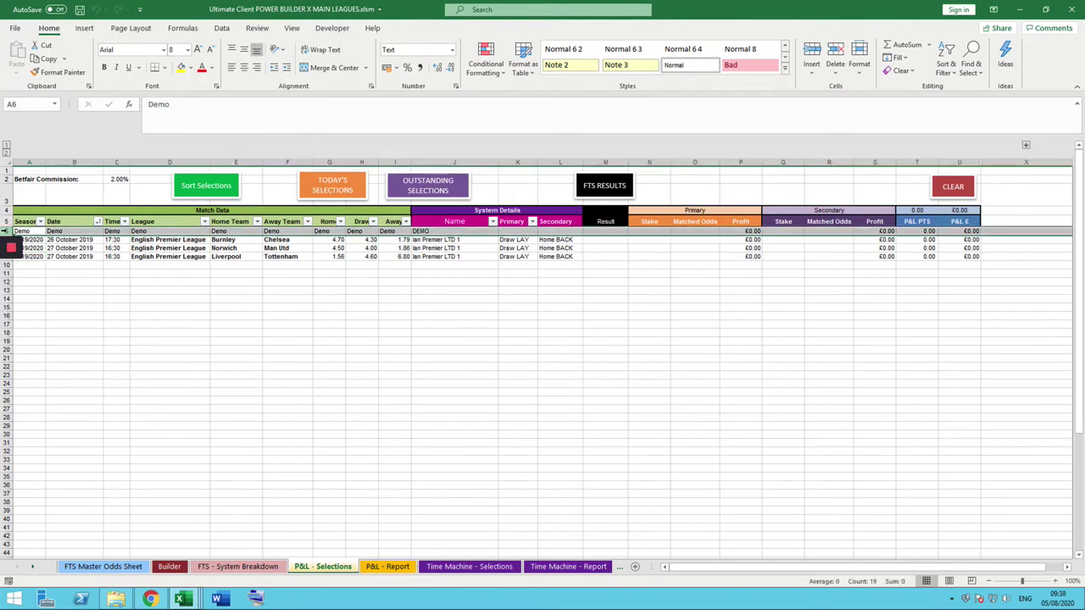
left_click(500, 333)
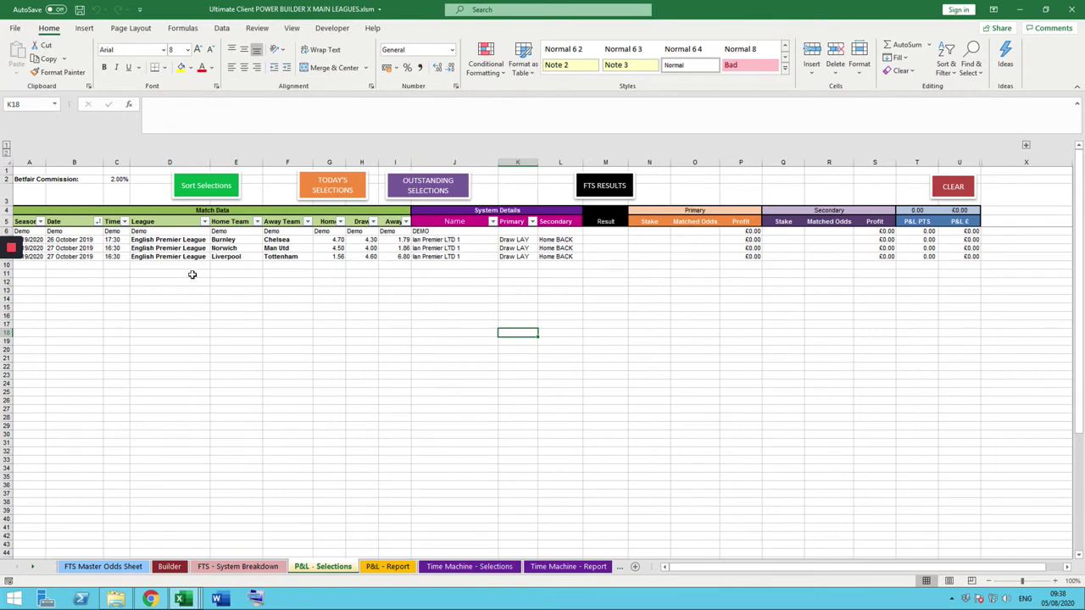
left_click(109, 568)
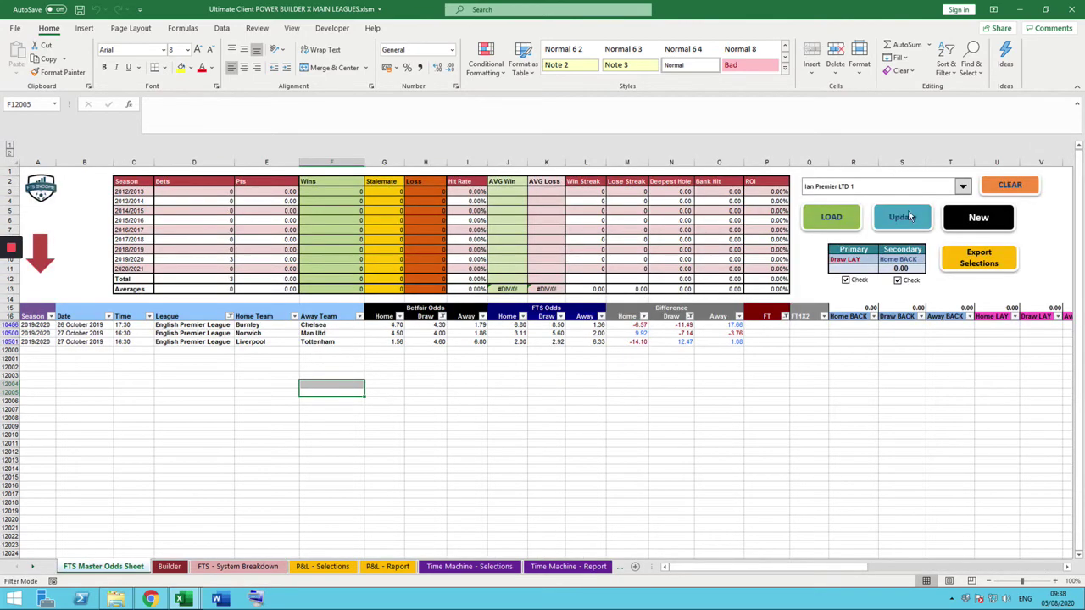
left_click(963, 187)
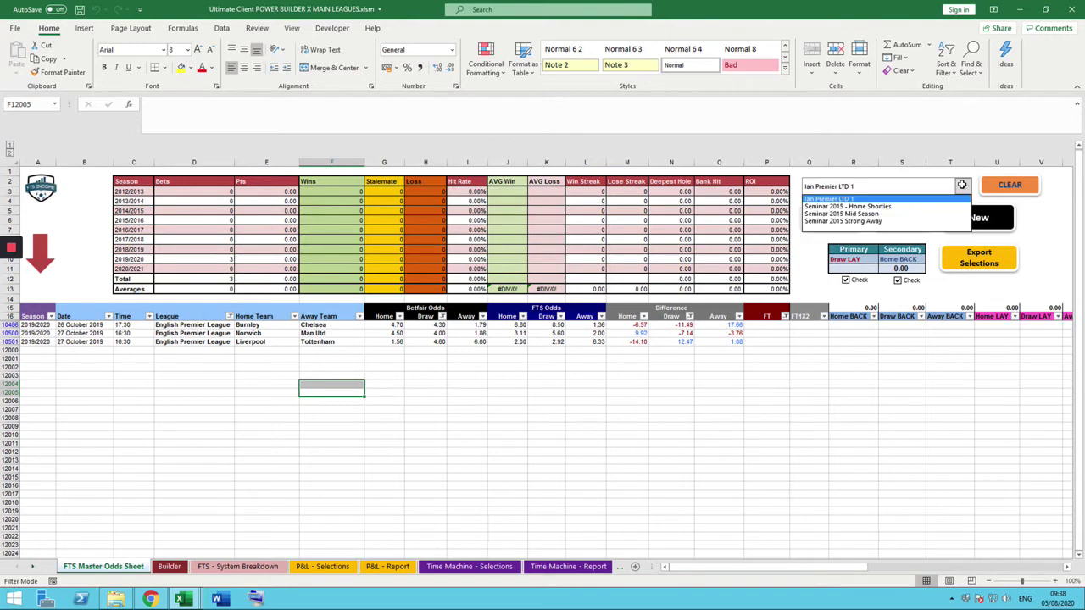
left_click(1056, 232)
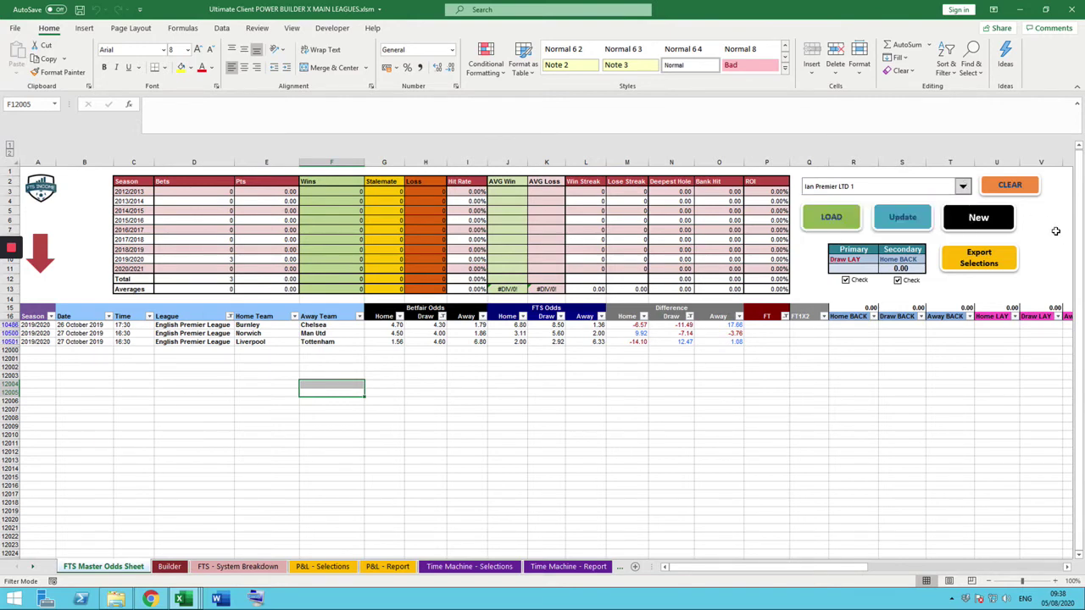
Set the primary stake for Burnley v Chelsea to 50 on the P&L - Selections sheet
left_click(323, 567)
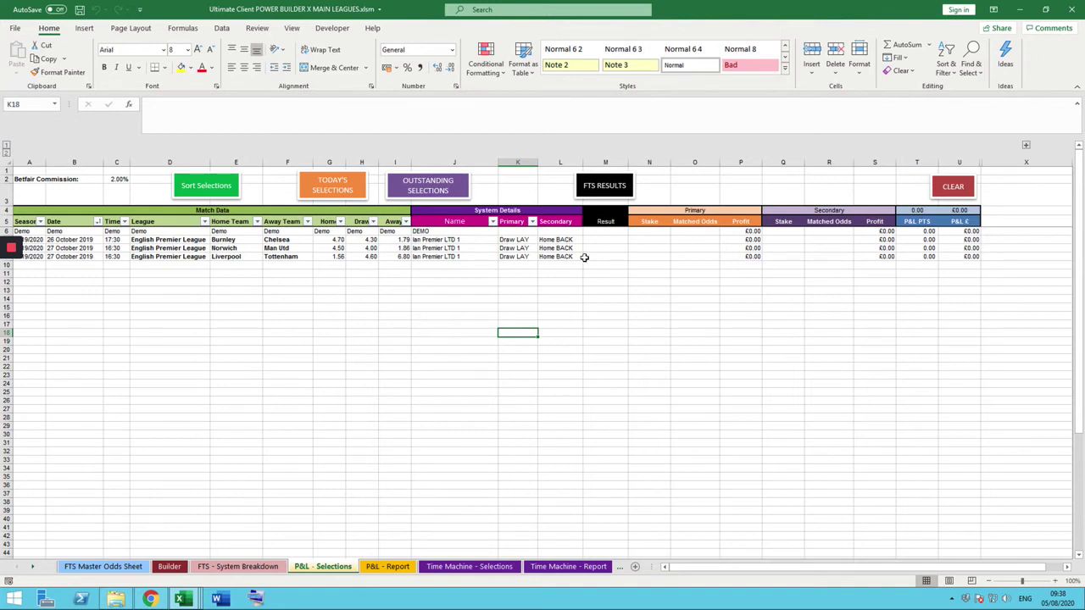
left_click(653, 240)
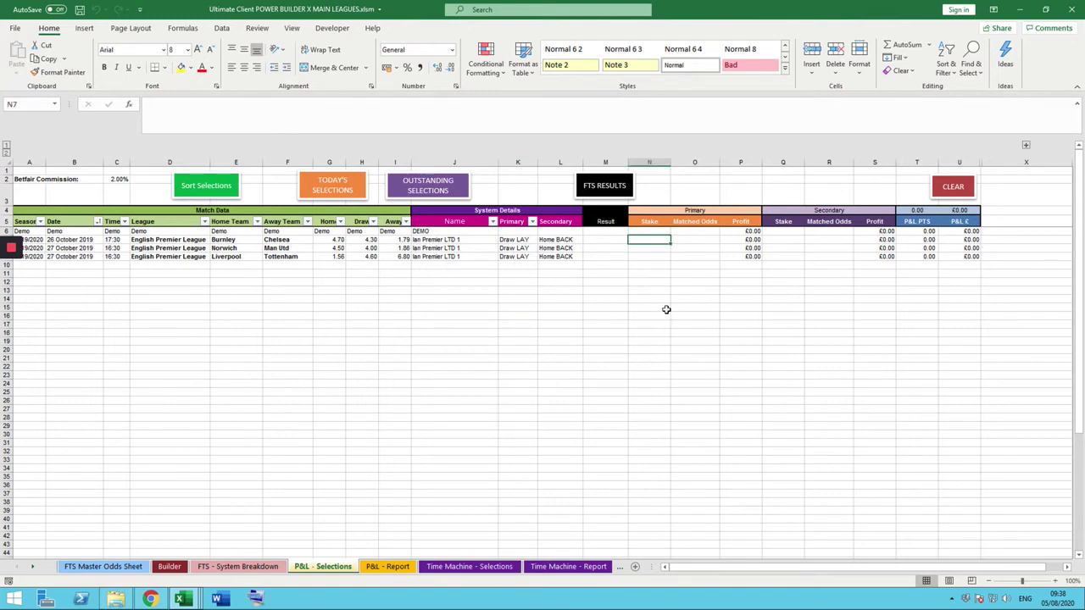
type("50")
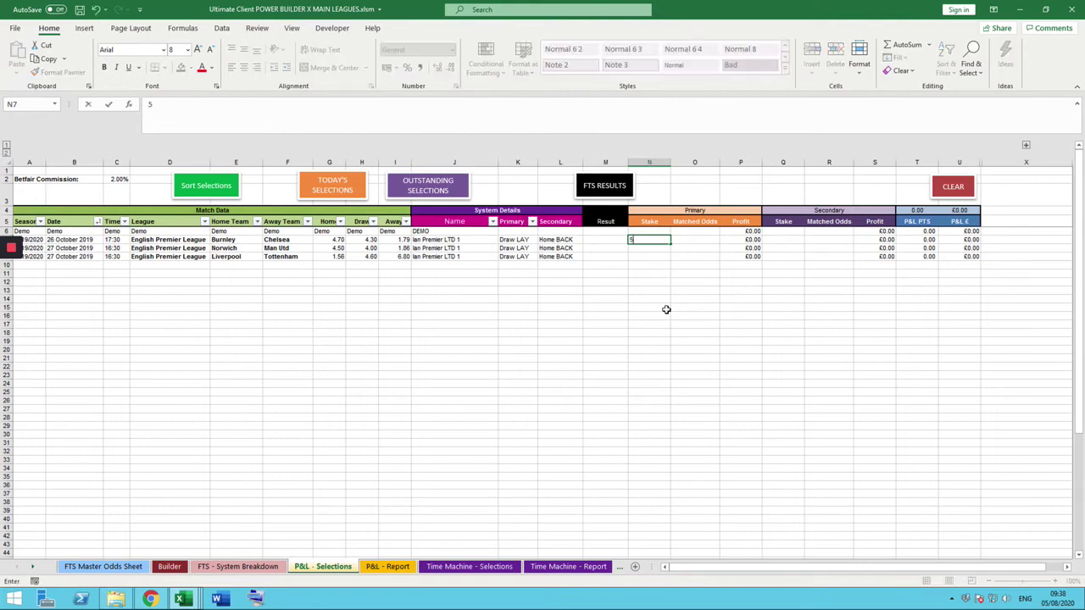
left_click(695, 239)
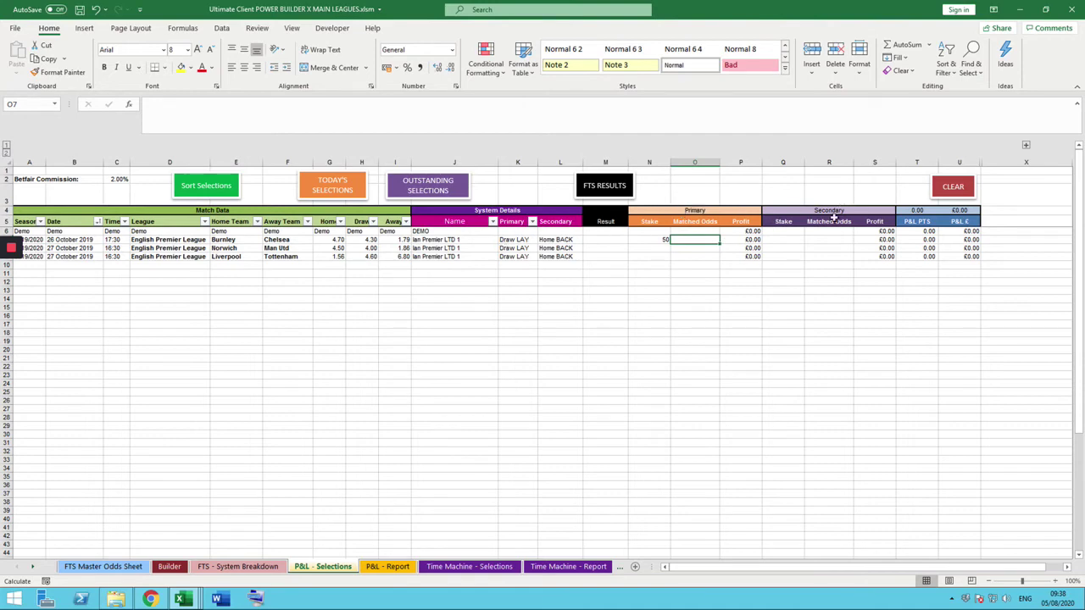
Reload the Premier LTD 1 system on the unfiltered FTS Master Odds Sheet and view its breakdown on the Builder sheet
left_click(128, 566)
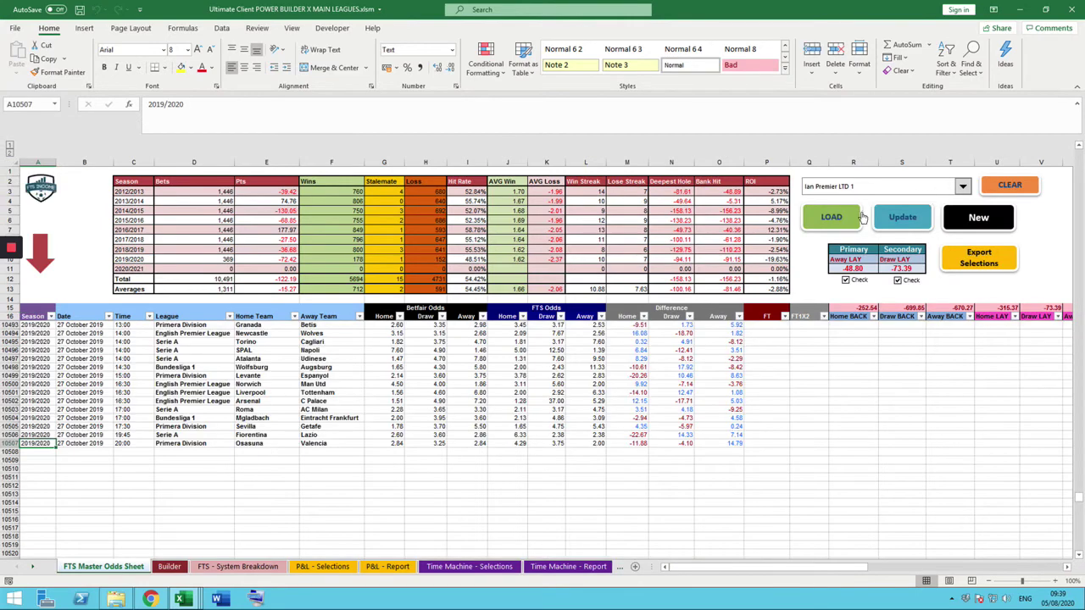
left_click(834, 216)
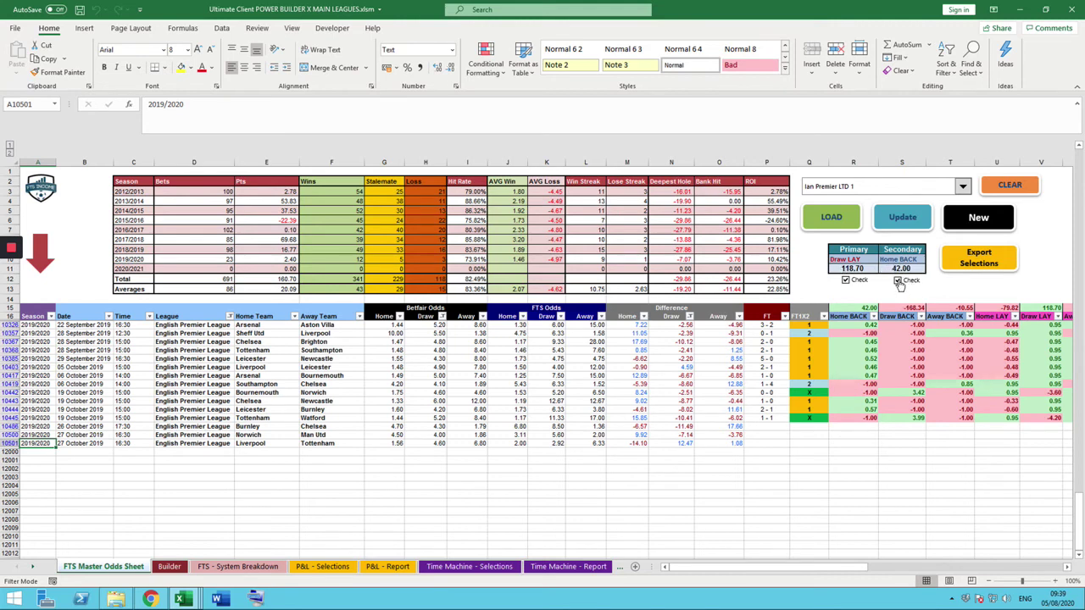
left_click(169, 567)
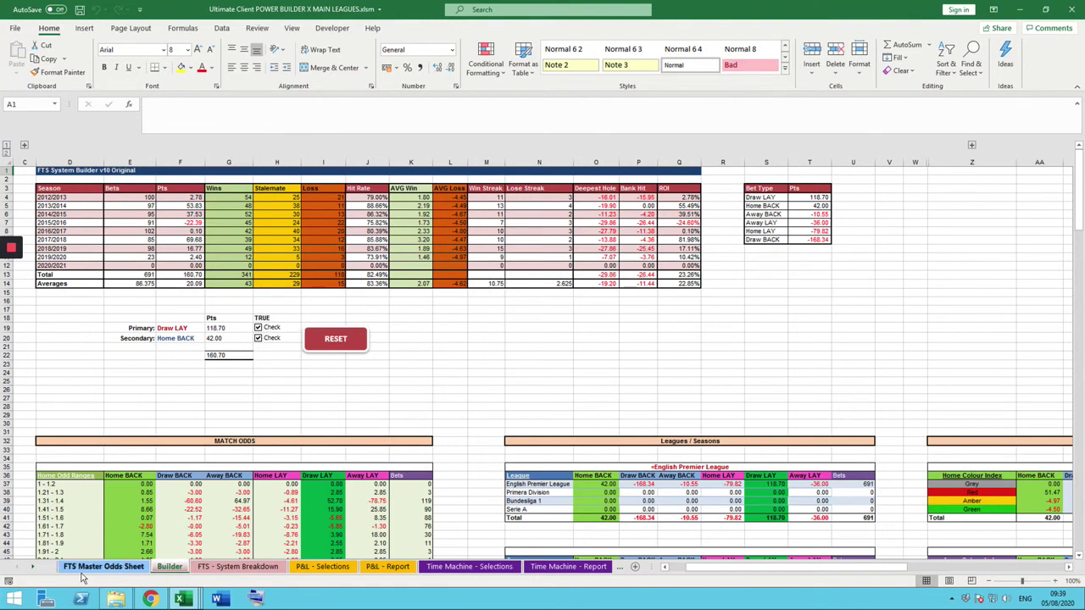
Set the primary stakes for Norwich v Man Utd and Liverpool v Tottenham to 50 on the P&L - Selections sheet
left_click(317, 567)
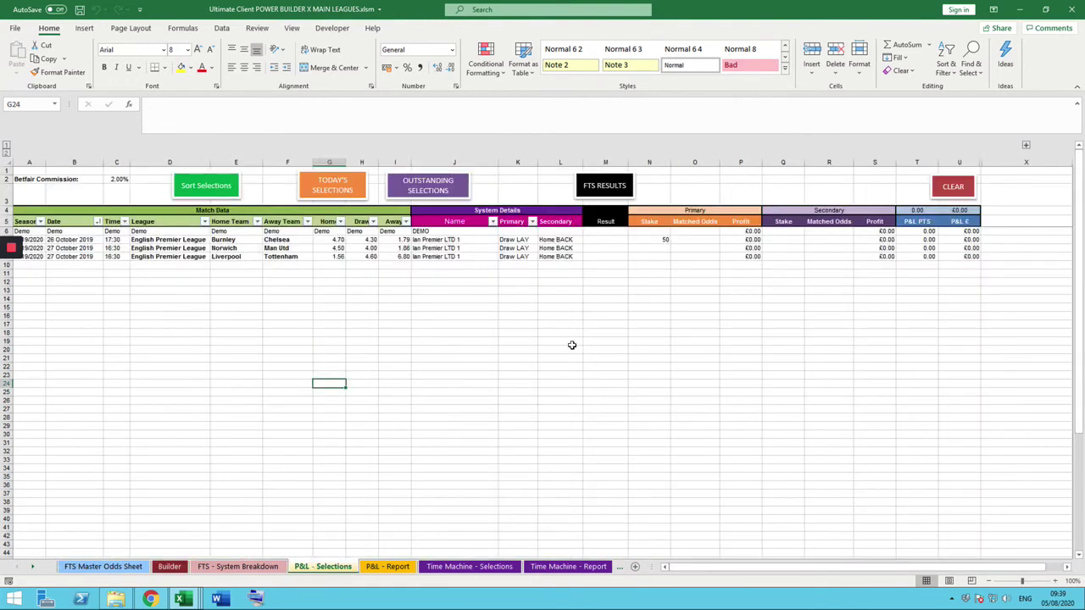
left_click(655, 249)
type("50")
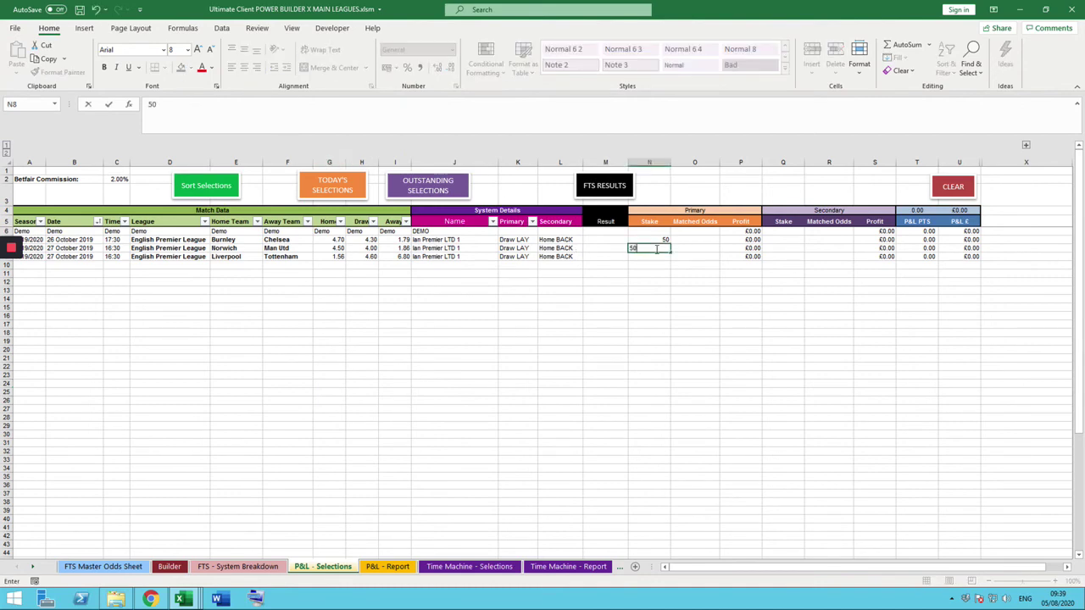
key("Return")
type("50")
key("Return")
left_click(653, 257)
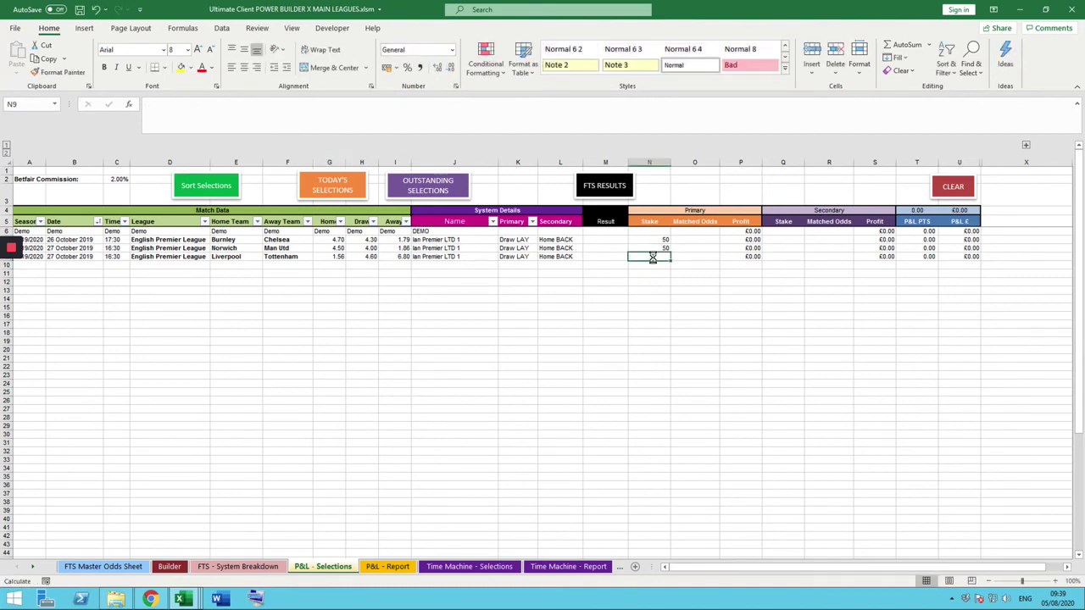
type("50")
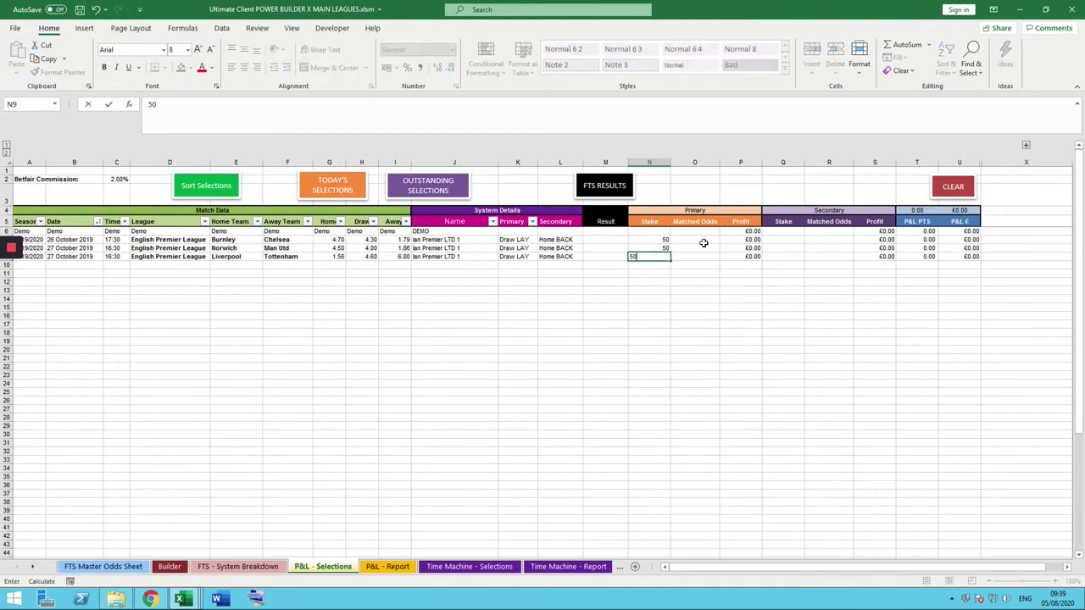
Enter the primary matched odds: 4.4 for Burnley v Chelsea, 4 for Norwich v Man Utd and 4.5 for Liverpool v Tottenham
left_click(704, 243)
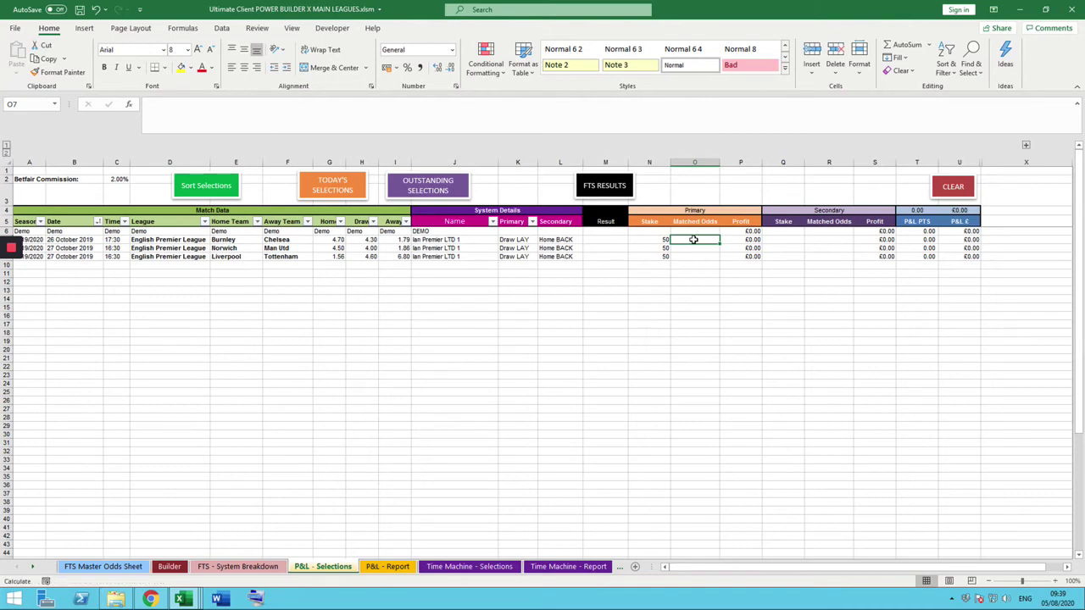
type("4.4")
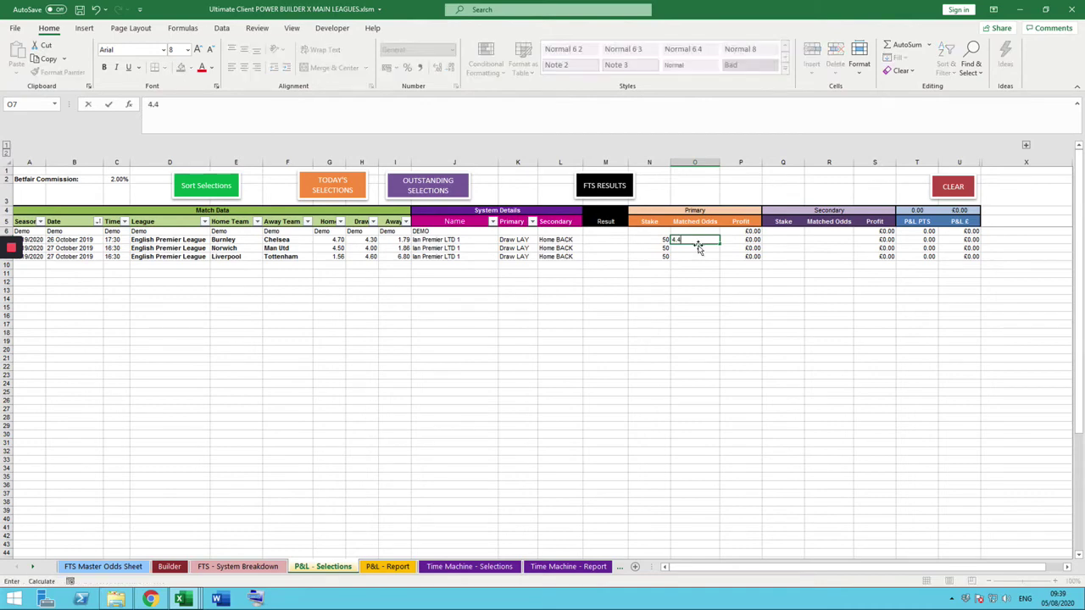
left_click(699, 247)
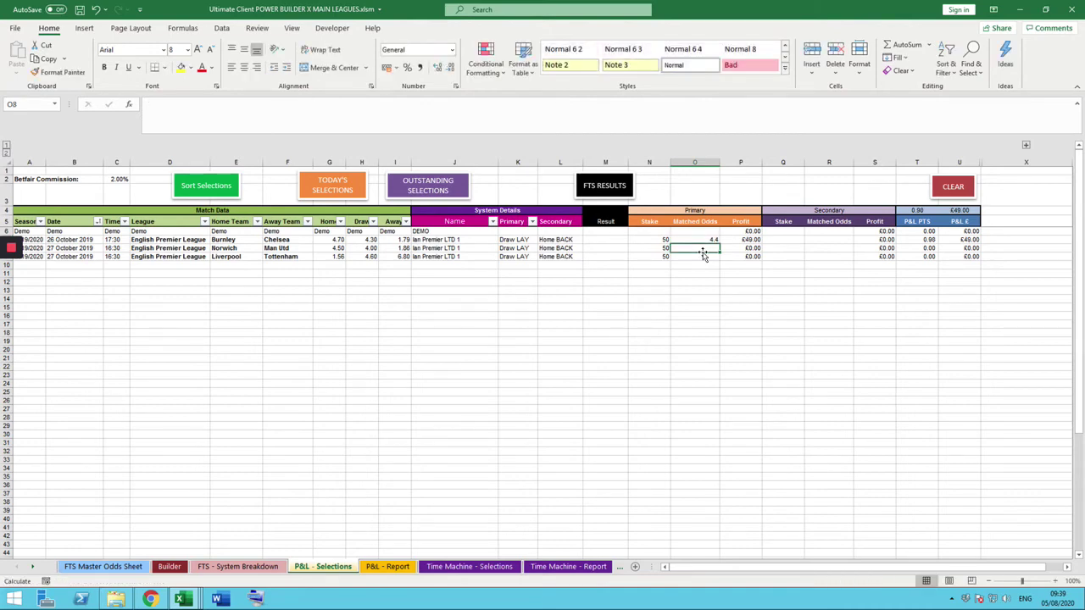
type("4")
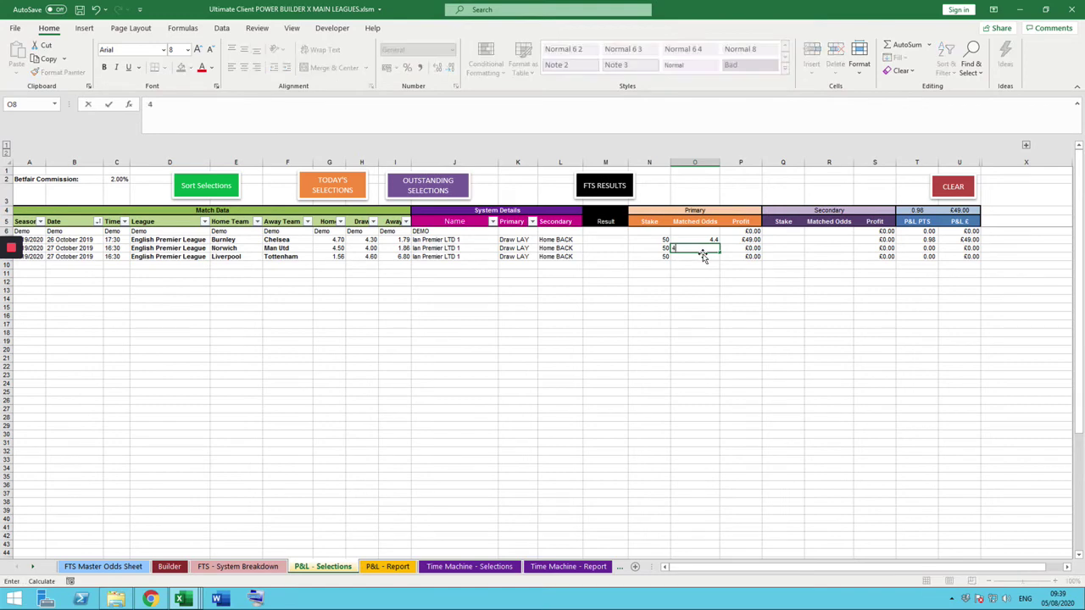
left_click(703, 257)
type("4.5")
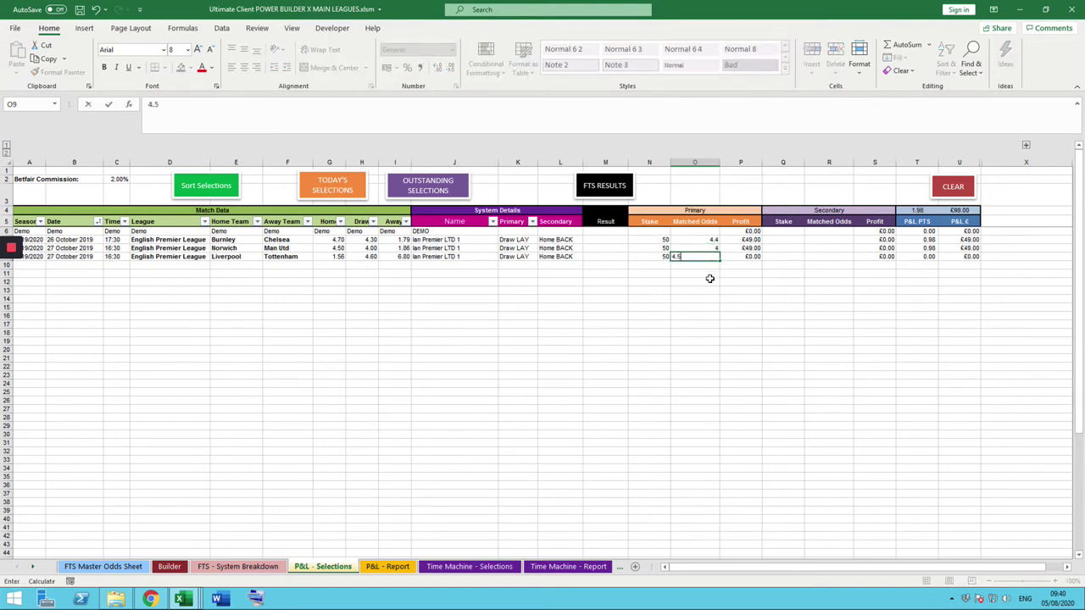
left_click(709, 279)
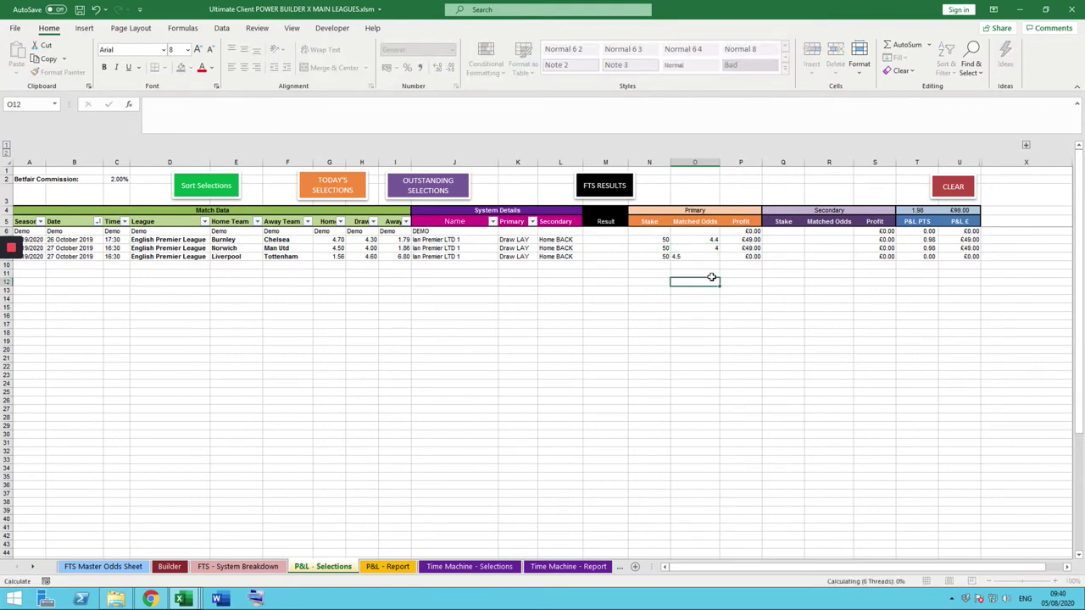
Set the secondary stake to 100 for each of the three exported fixtures
left_click(780, 240)
type("100")
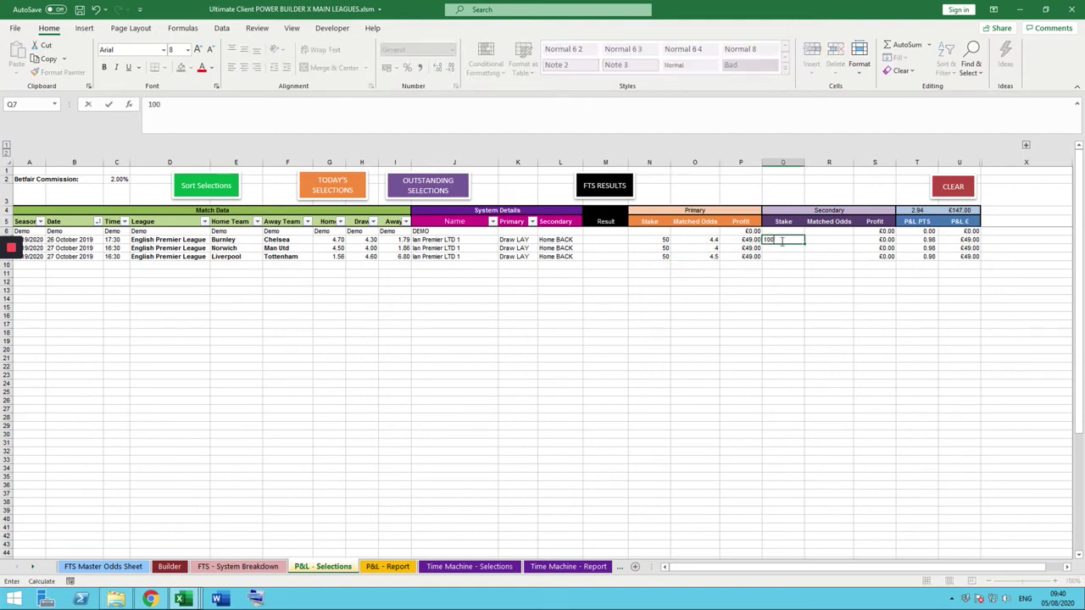
left_click(772, 248)
type("100")
left_click(774, 256)
type("100")
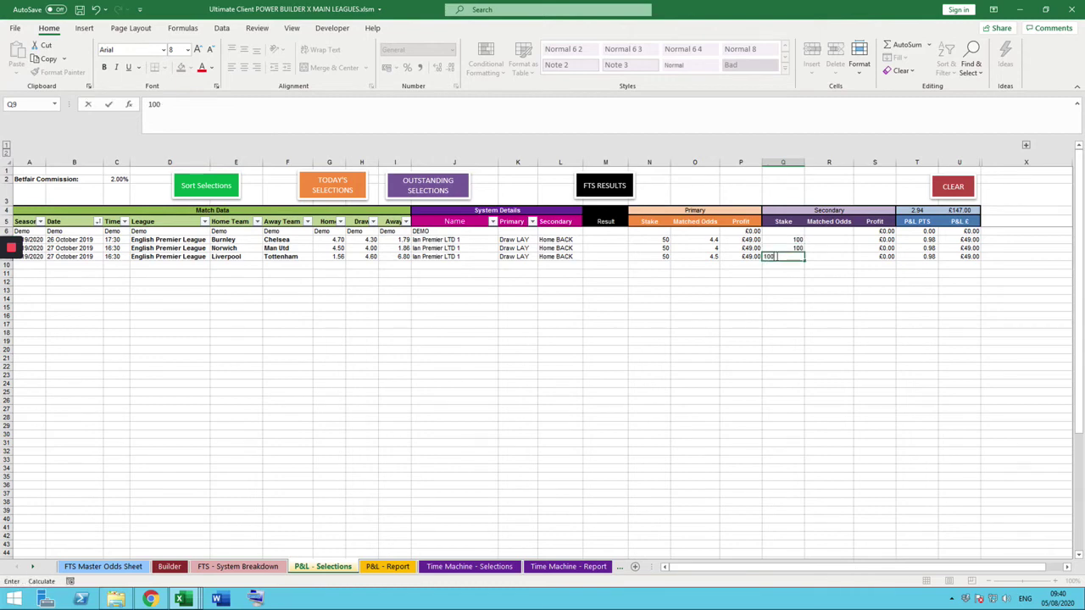
left_click(829, 240)
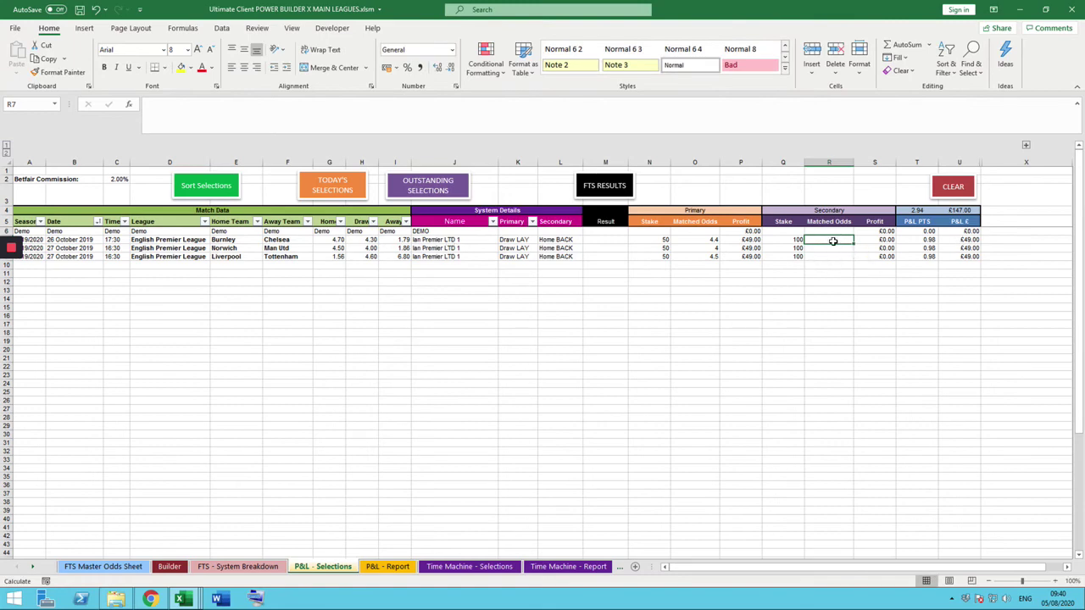
Enter secondary matched odds of 4.9 for Burnley, 4.4 for Norwich and 1.5 for Liverpool, and inspect the Betfair commission cell
type("4")
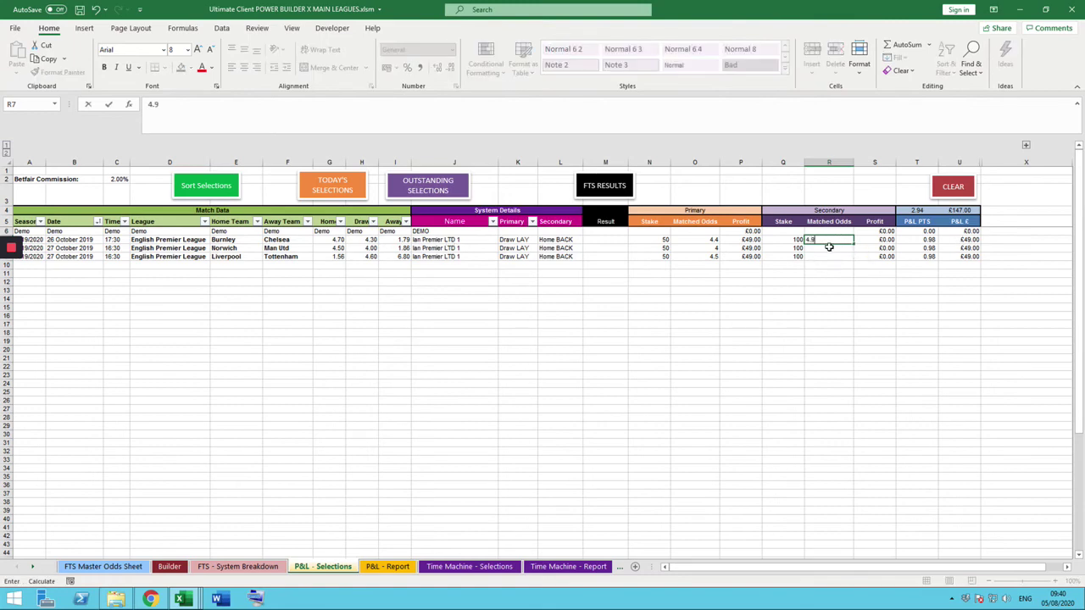
type(".9")
key("Return")
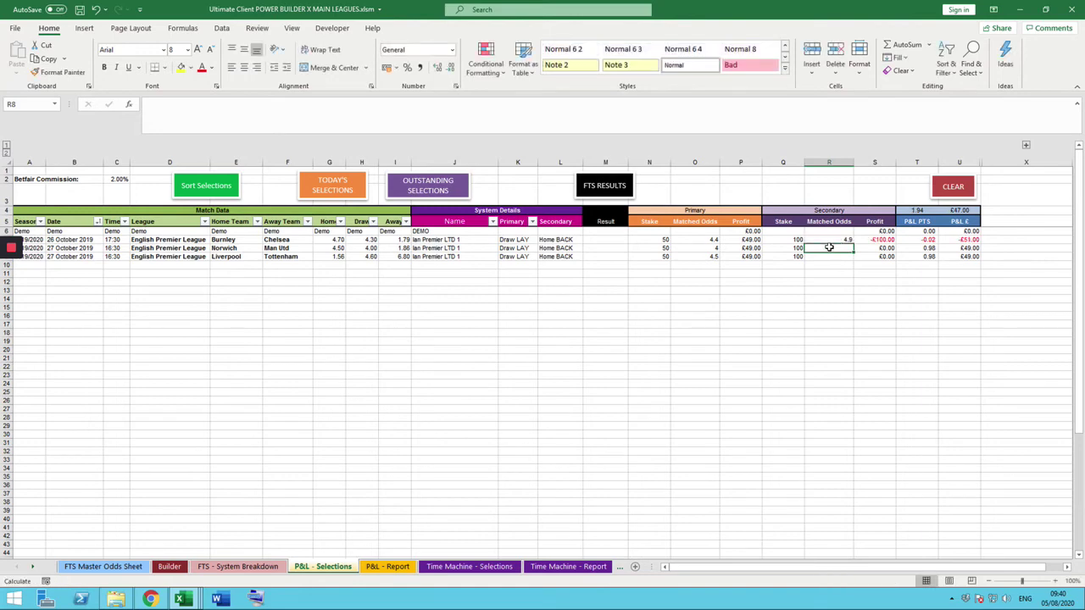
type("4,4")
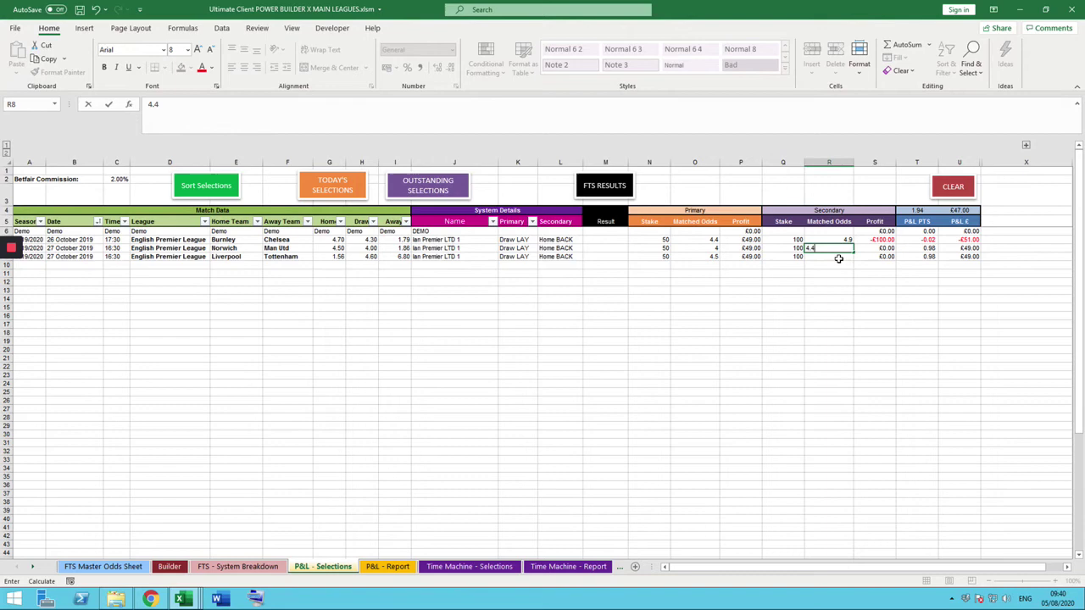
left_click(838, 259)
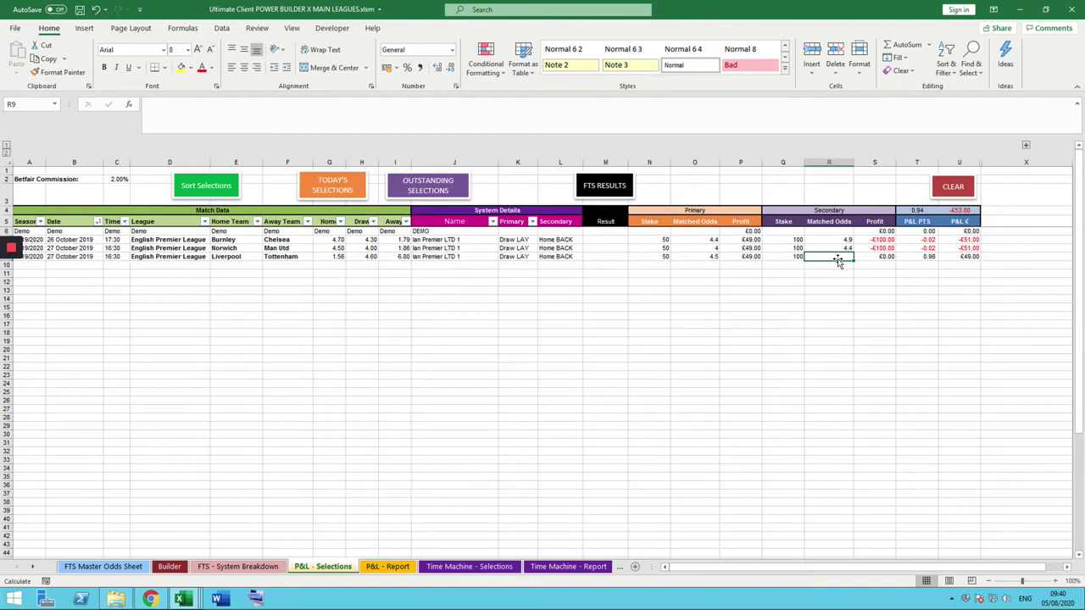
type("1.5")
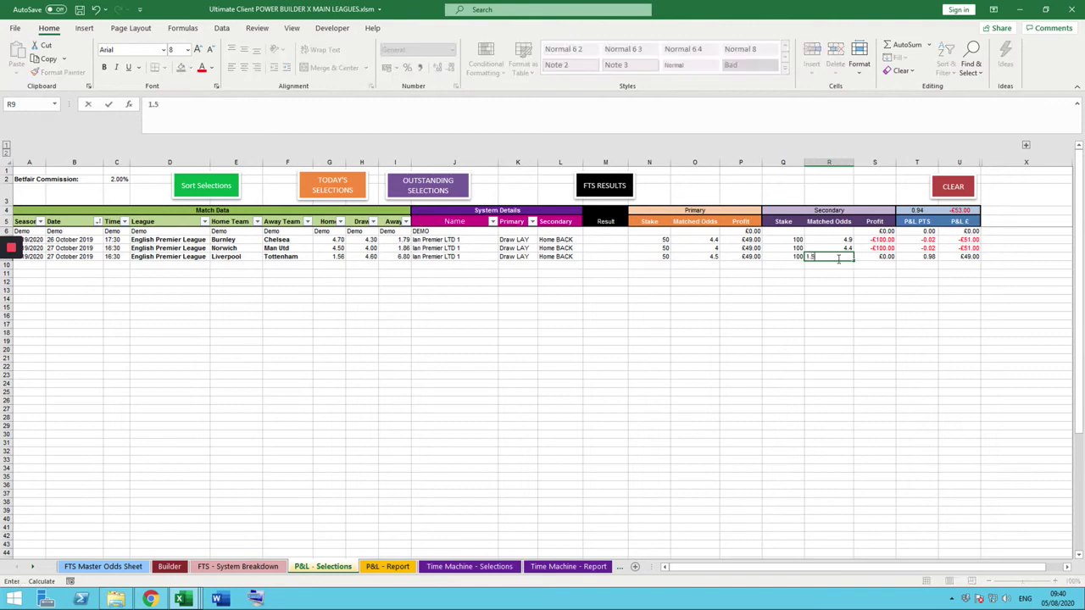
key("Return")
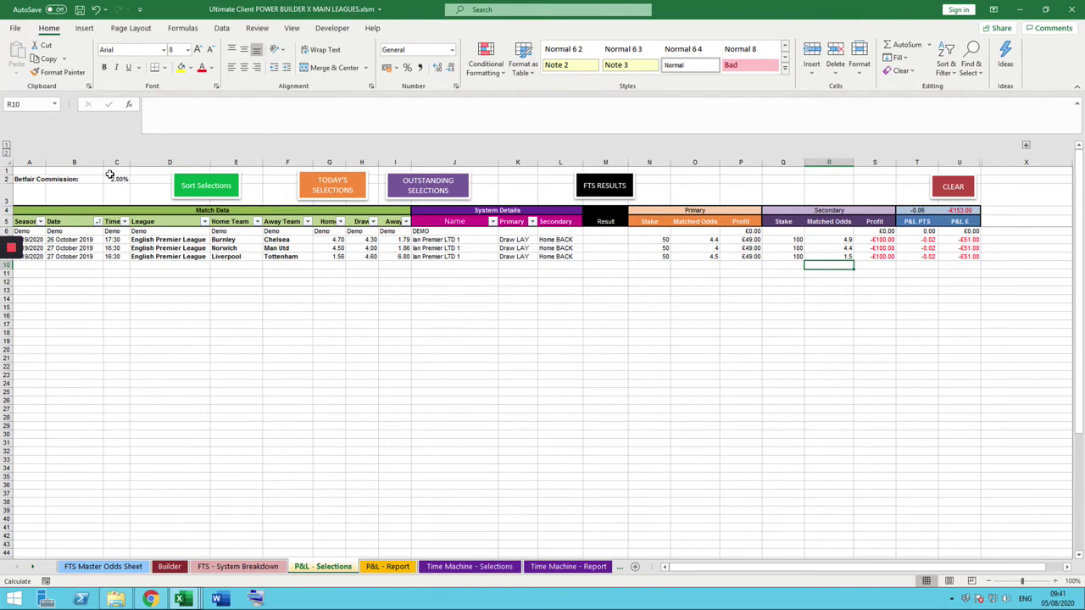
left_click(114, 181)
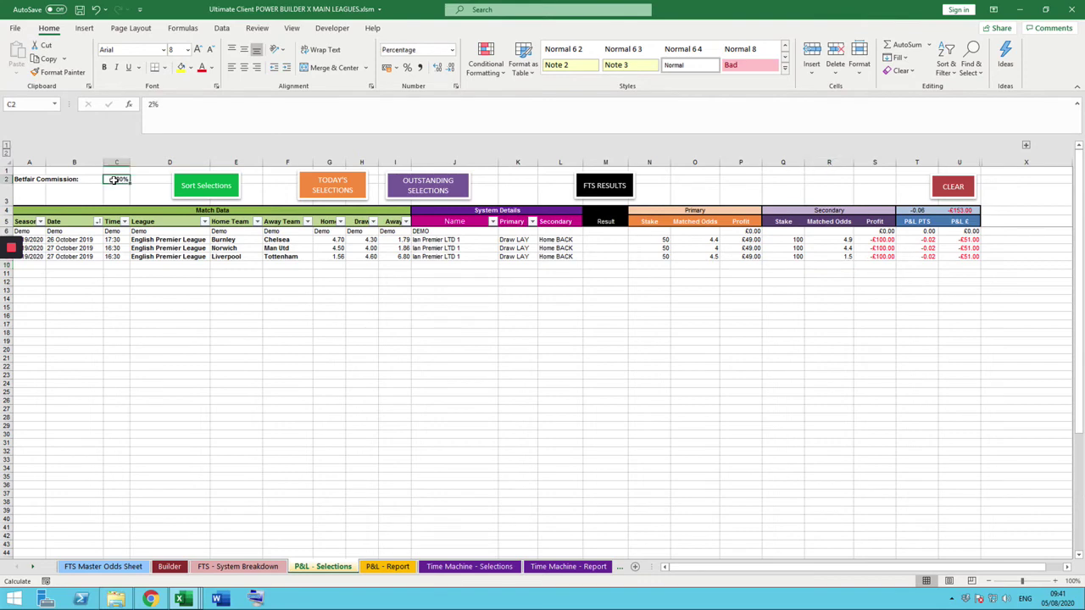
left_click(668, 369)
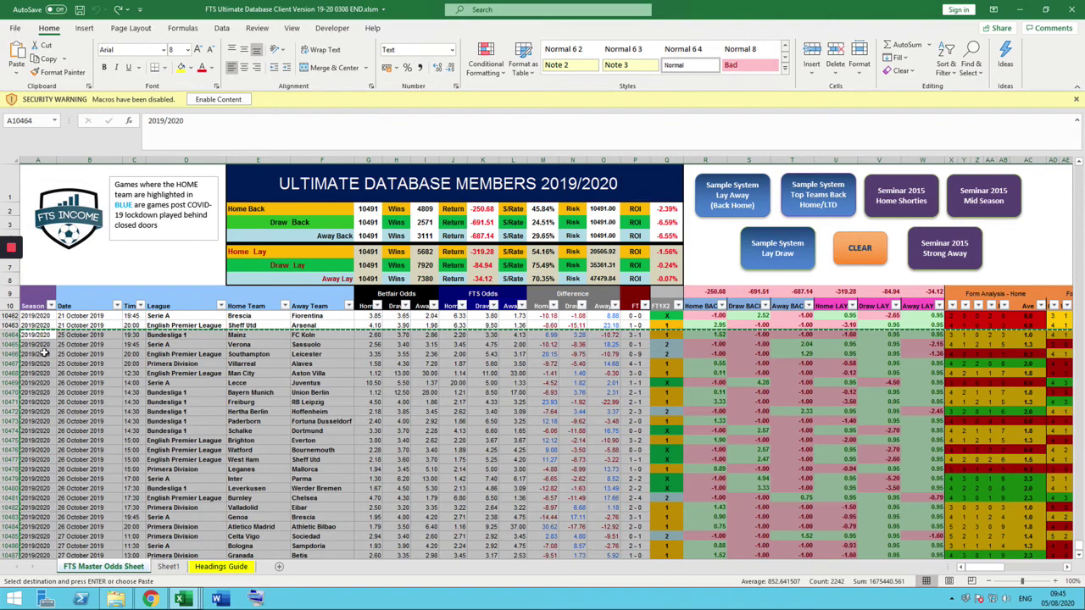
In the FTS Ultimate Database workbook, copy the completed 25 to 27 October 2019 match rows, 10464 to 10501, through the BF Book column
left_click_drag(42, 334, 1025, 539)
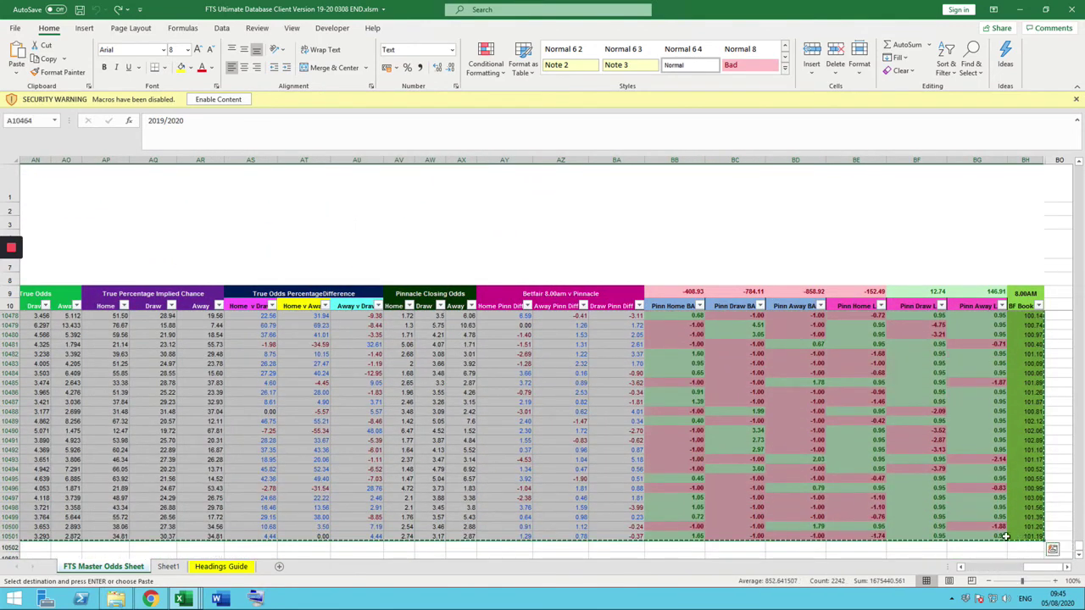
right_click(551, 383)
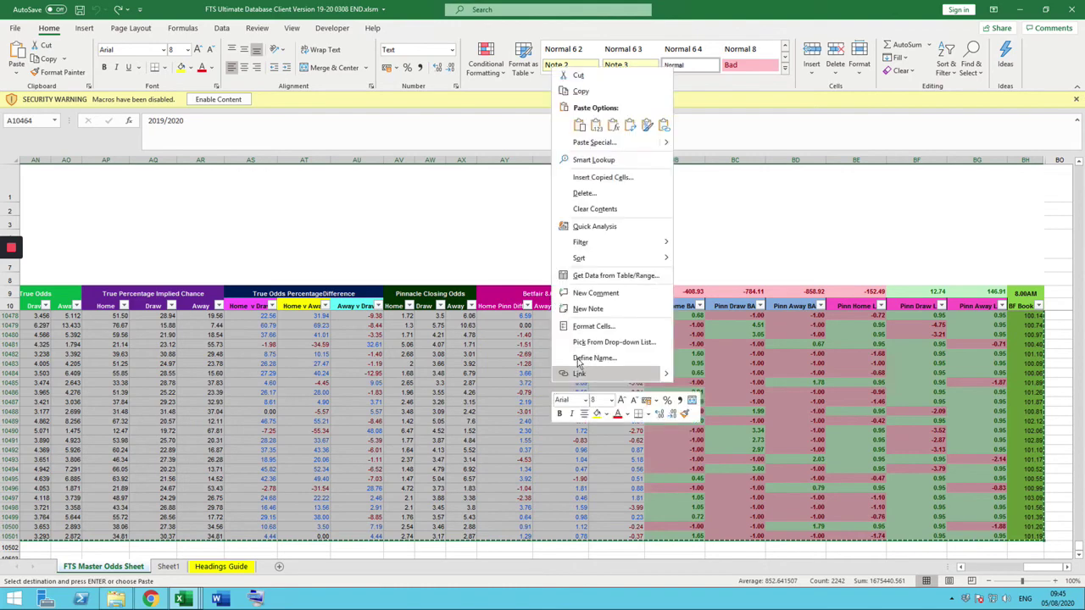
left_click(579, 125)
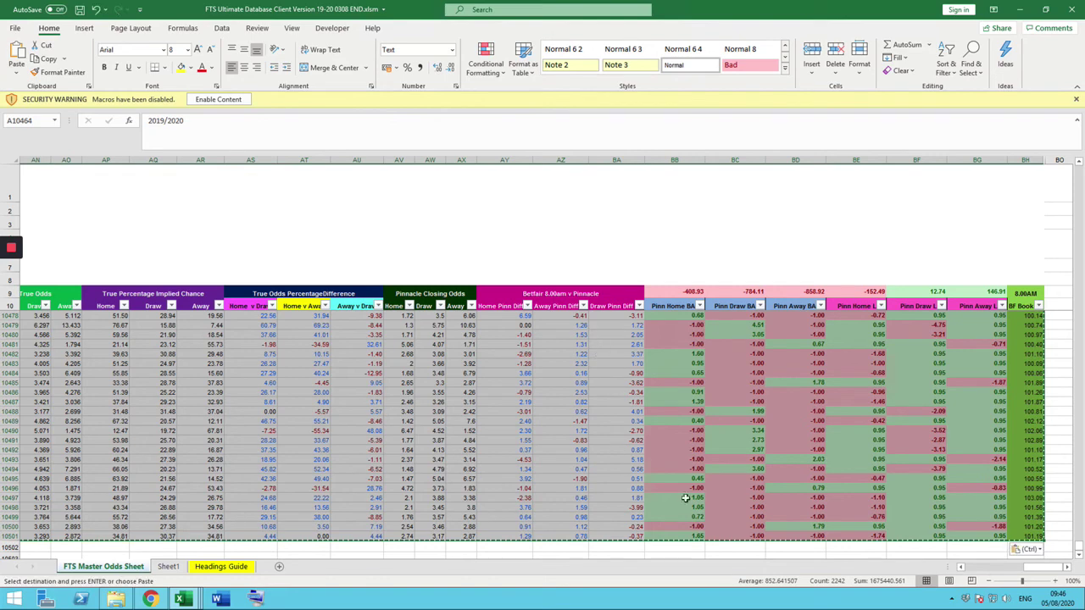
right_click(596, 405)
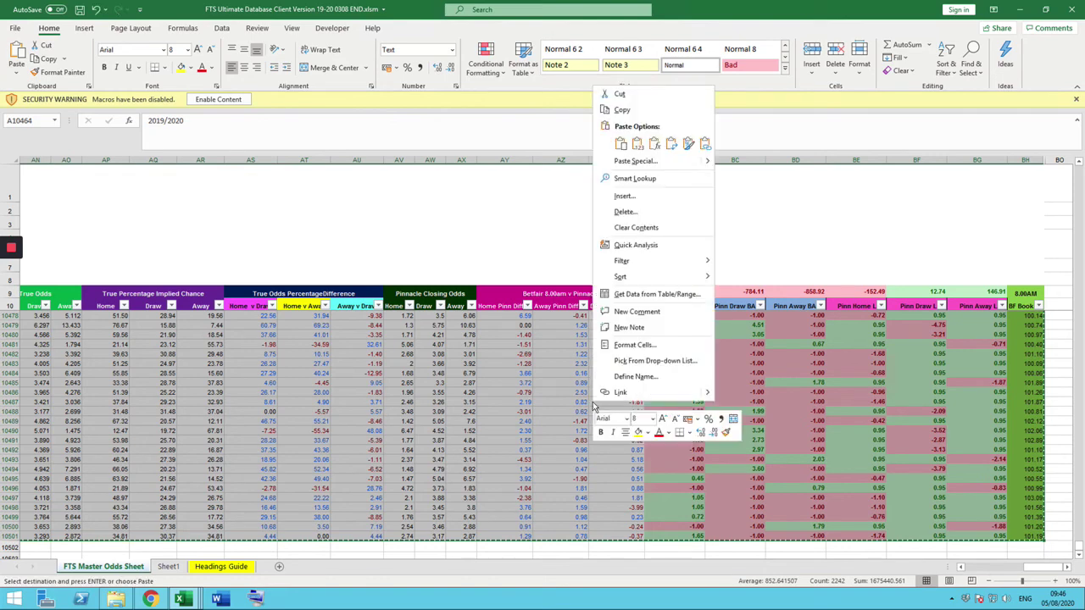
left_click(622, 111)
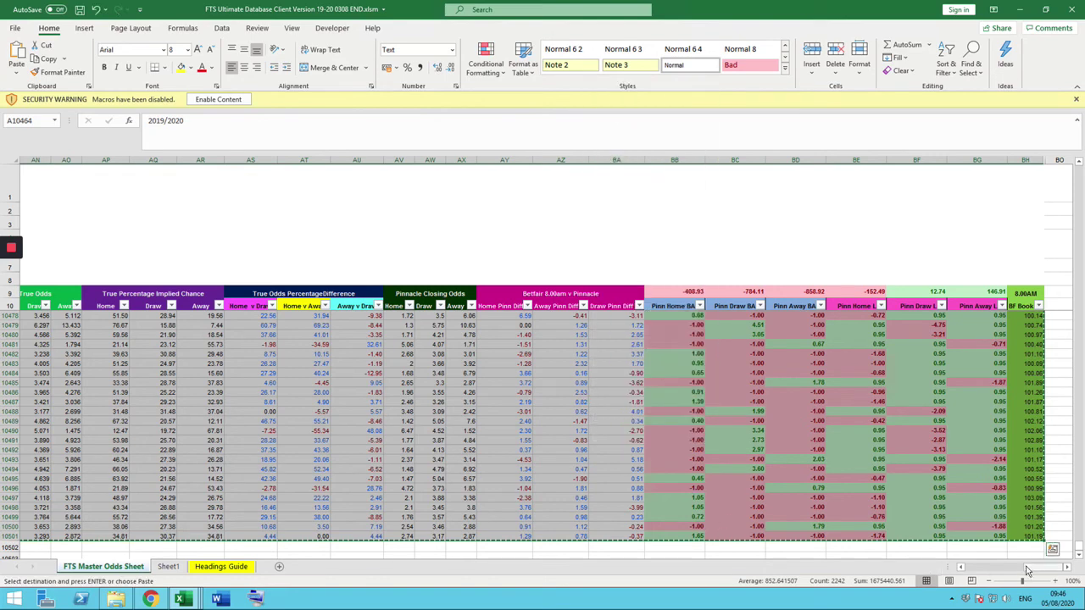
left_click(977, 567)
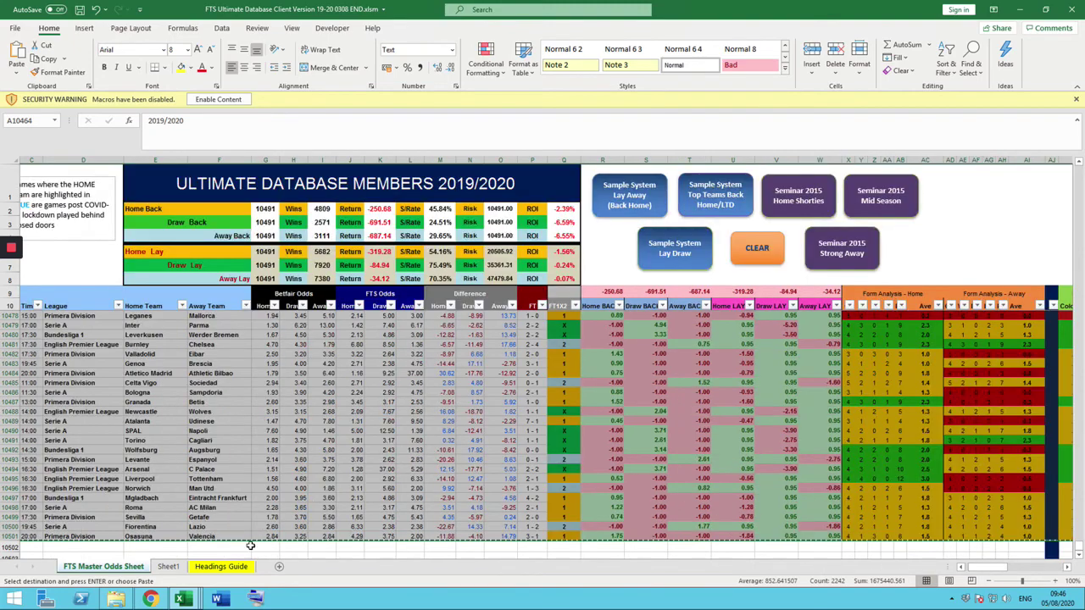
Switch to the POWER BUILDER X workbook and paste the copied results over the matching fixtures, starting at cell A10470 of the FTS Master Odds Sheet
mouse_move(190, 599)
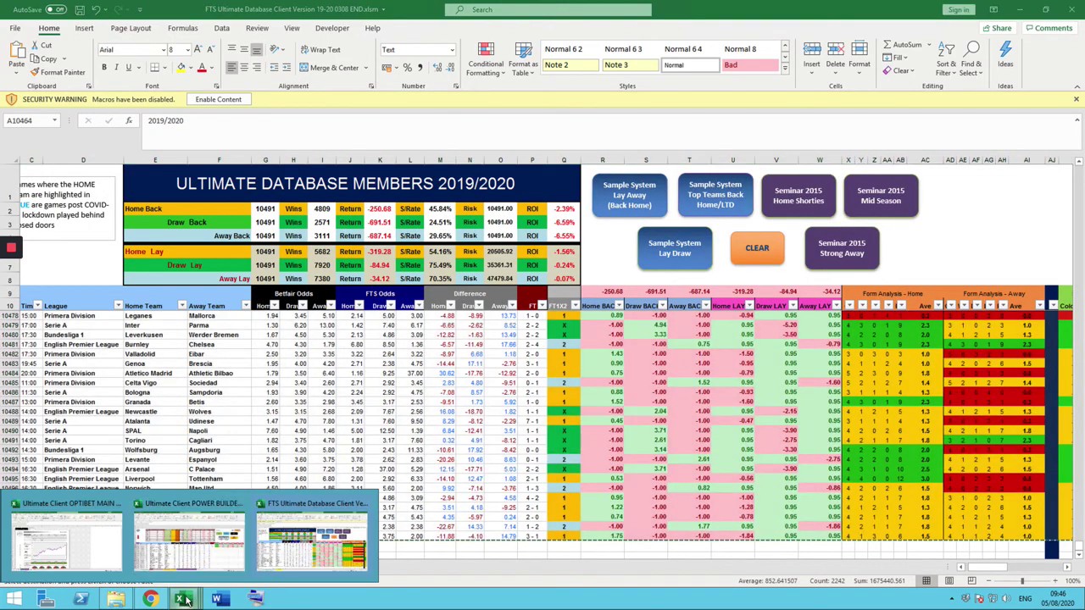
left_click(196, 543)
key("ctrl+shift+End")
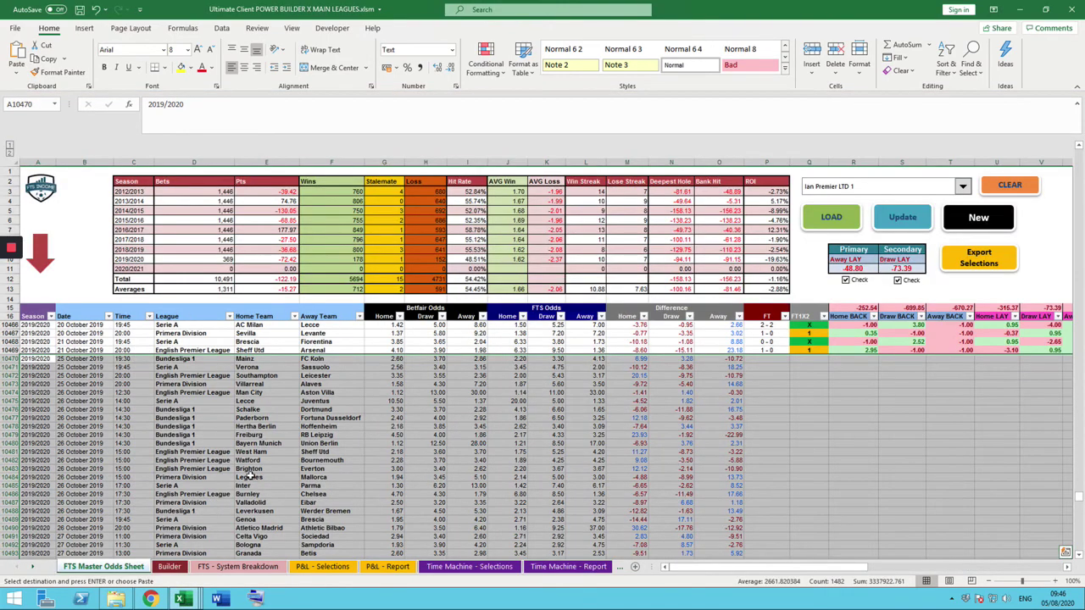
left_click(34, 359)
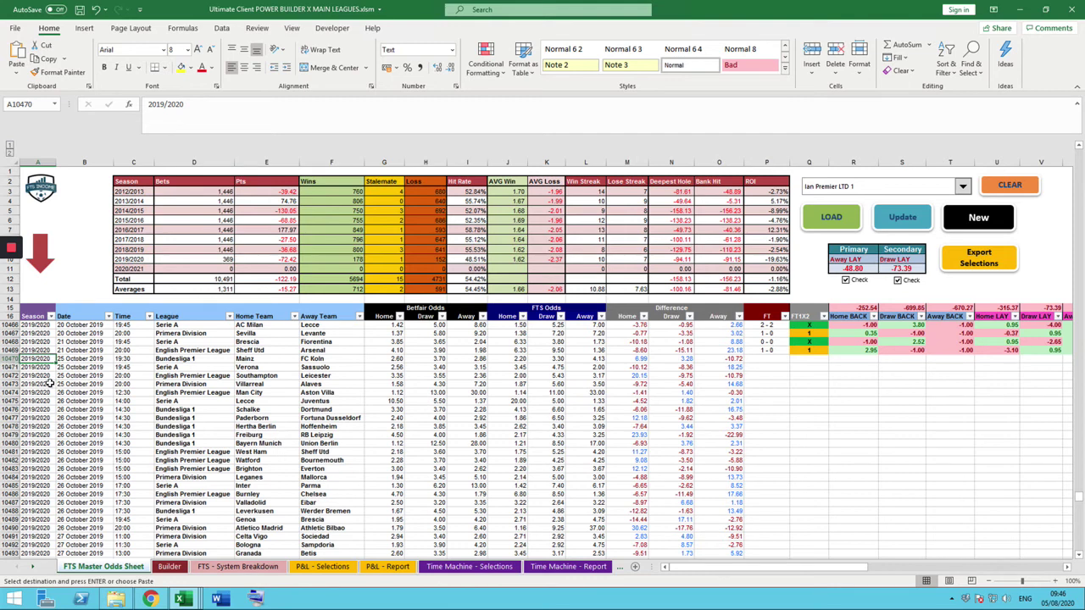
key("Down")
key("Down")
key("Down")
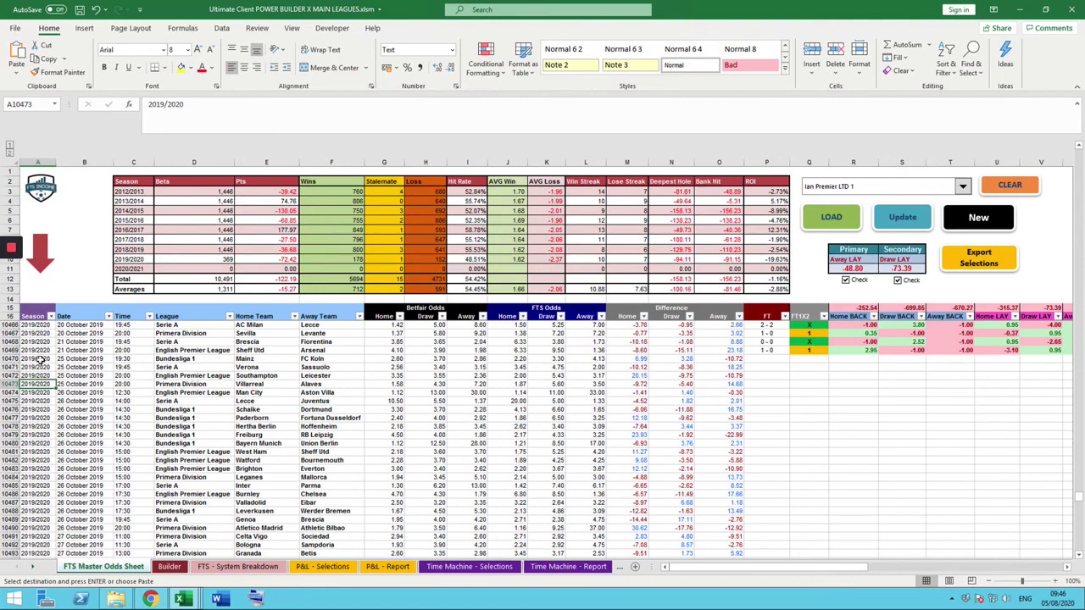
left_click(34, 359)
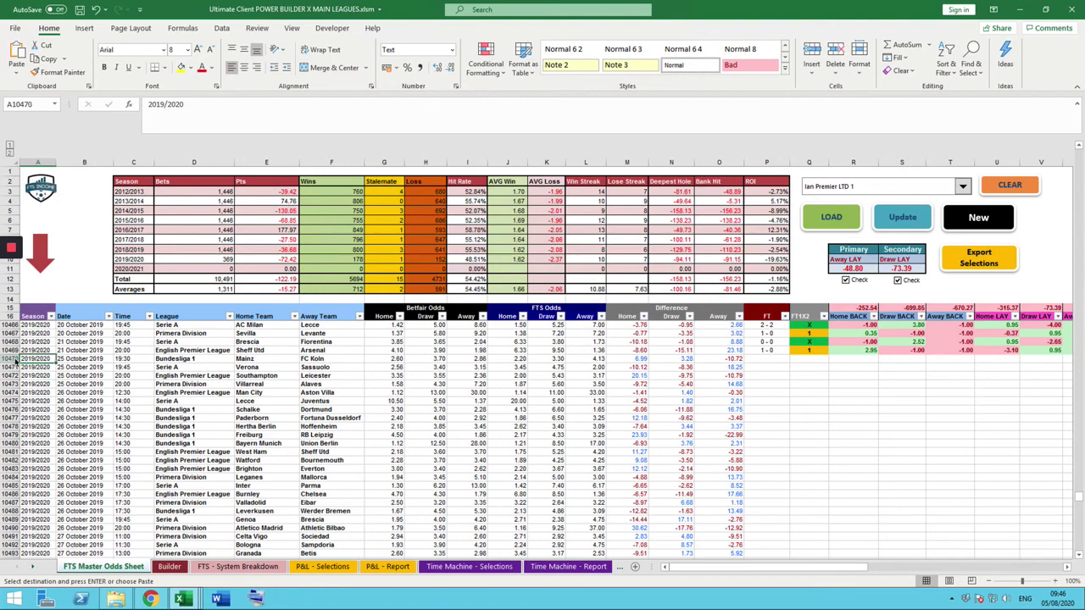
right_click(41, 360)
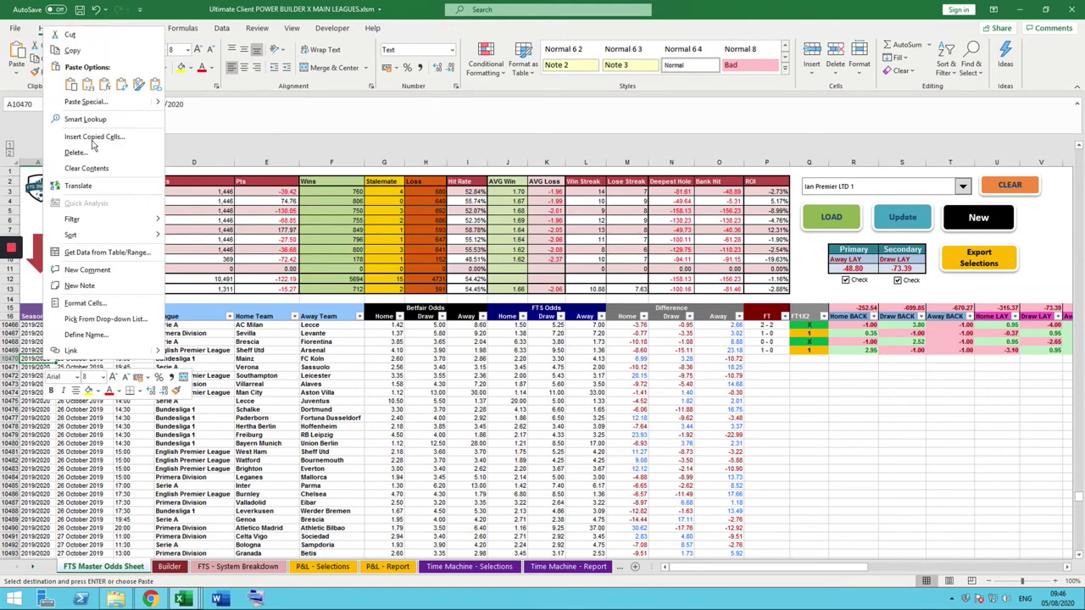
left_click(72, 85)
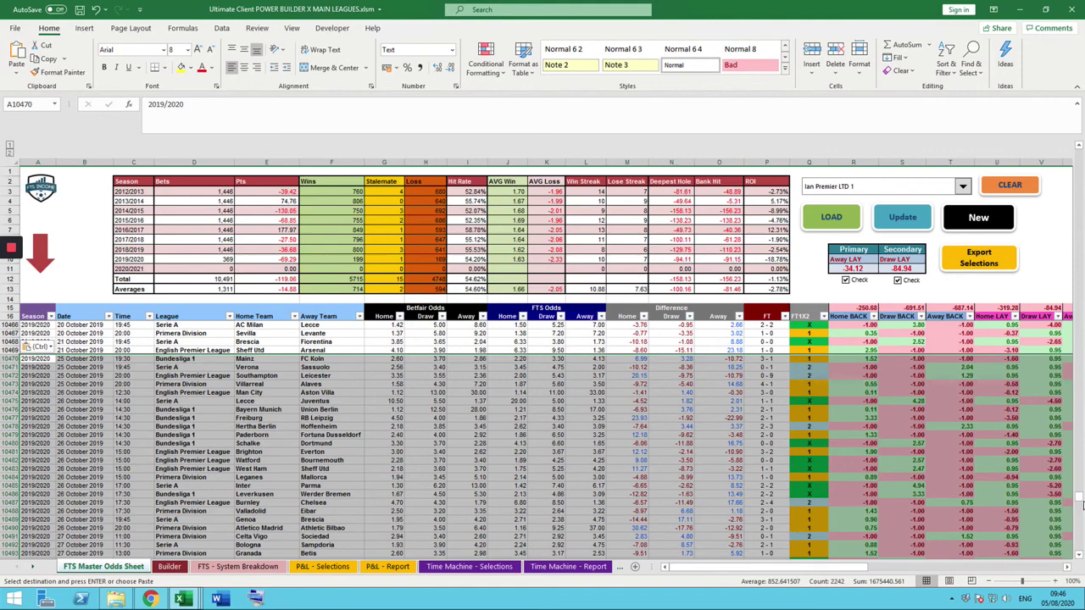
Check the pasted results down to the last fixture row, and view the updated results and profits on the P&L - Selections sheet
mouse_move(1080, 503)
left_mouse_down()
mouse_move(1080, 530)
mouse_move(1078, 509)
left_mouse_up()
scroll(961, 450, "up", 20)
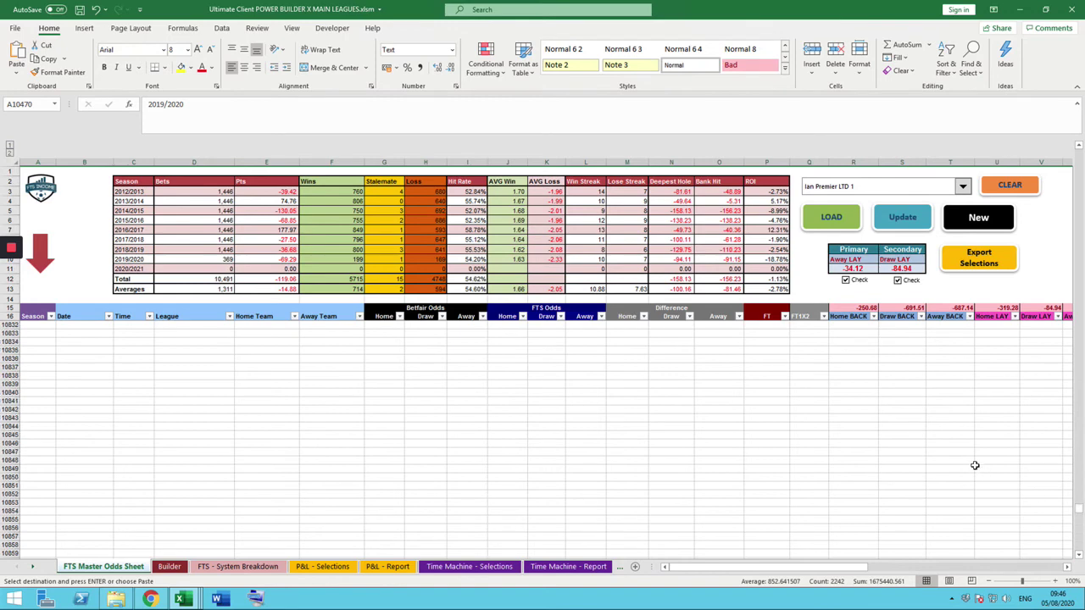
scroll(960, 453, "down", 20)
scroll(958, 458, "up", 20)
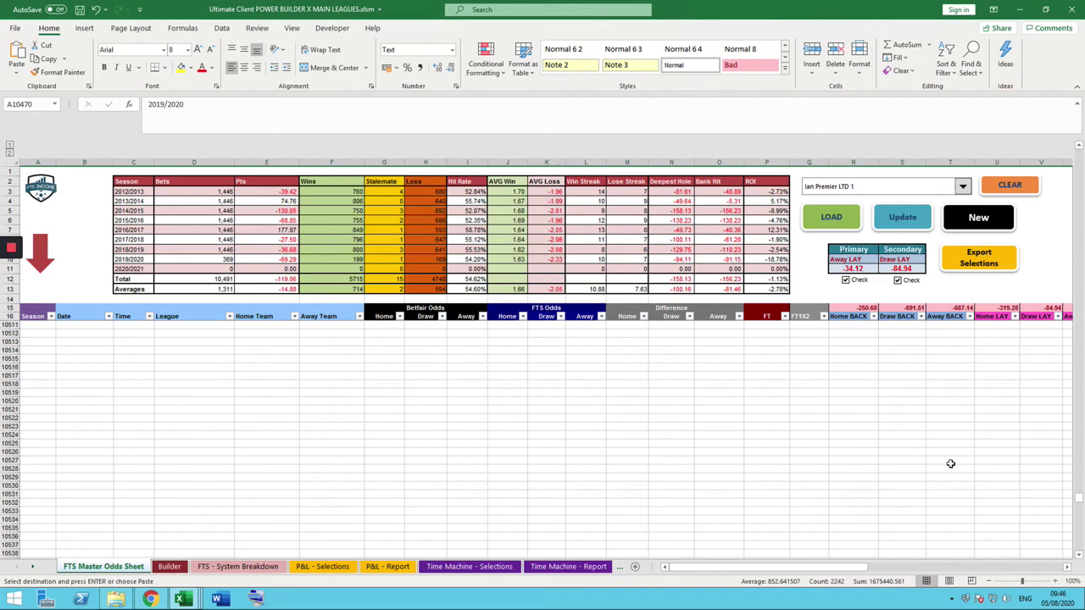
scroll(949, 462, "up", 20)
scroll(944, 462, "down", 5)
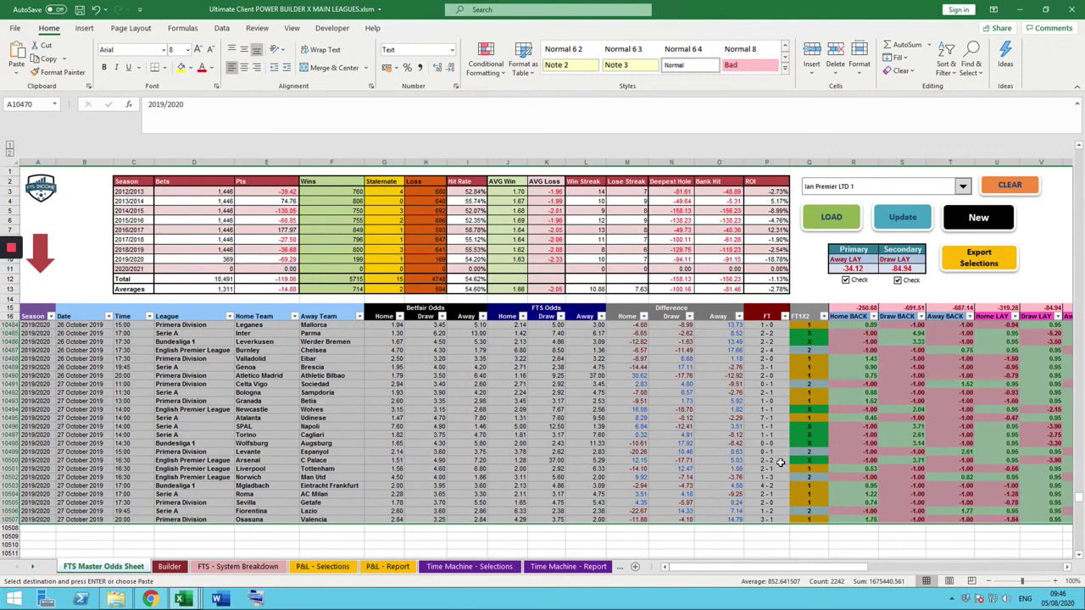
left_click(331, 569)
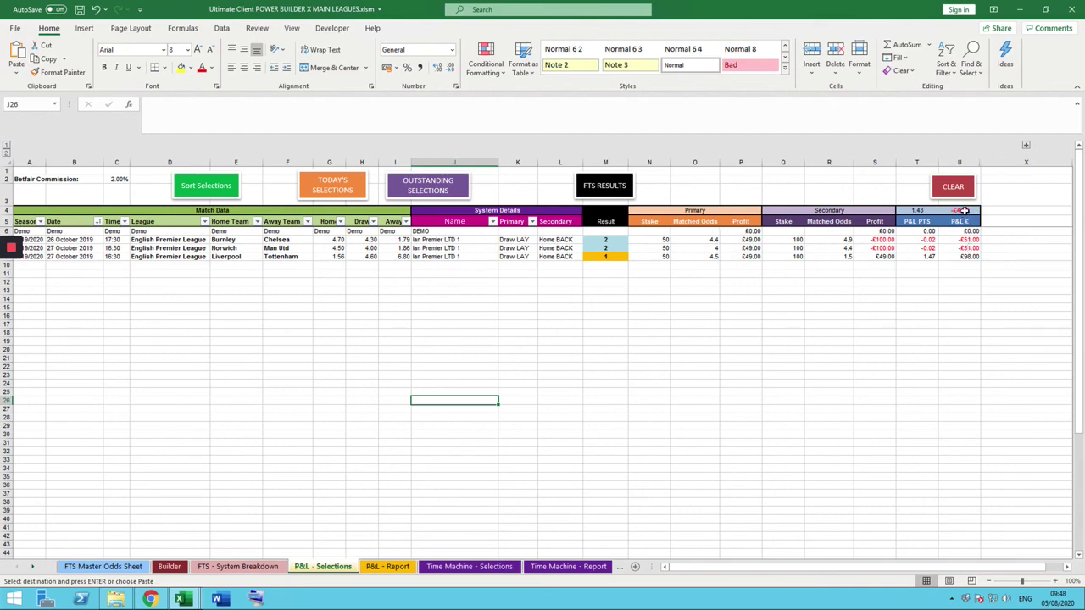
Review the monthly, league and season tables and charts on the P&L - Report sheet, and return to the FTS Master Odds Sheet
left_click(389, 567)
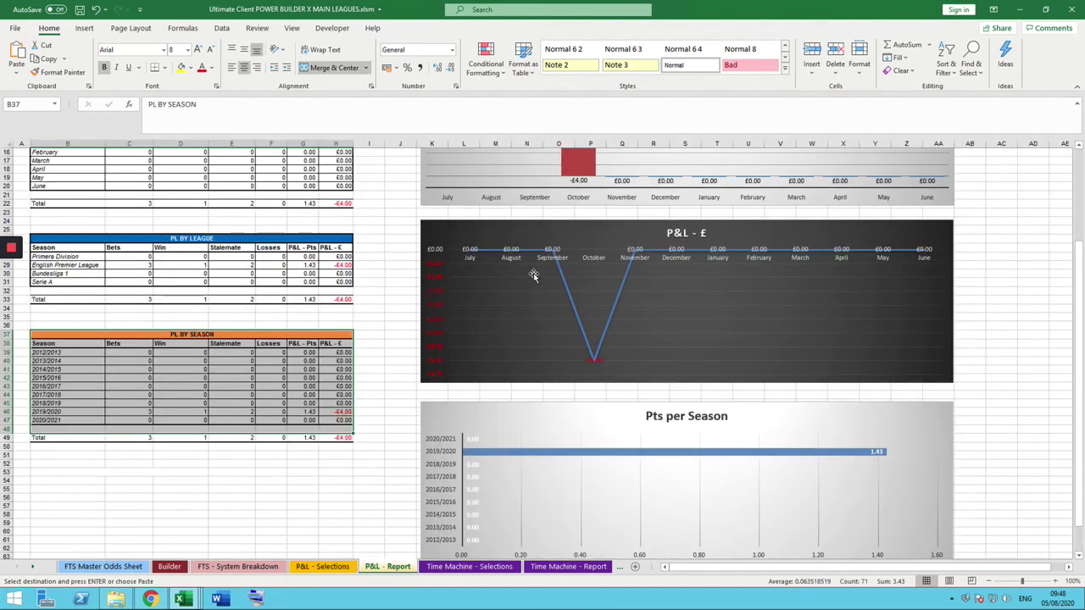
scroll(372, 253, "up", 3)
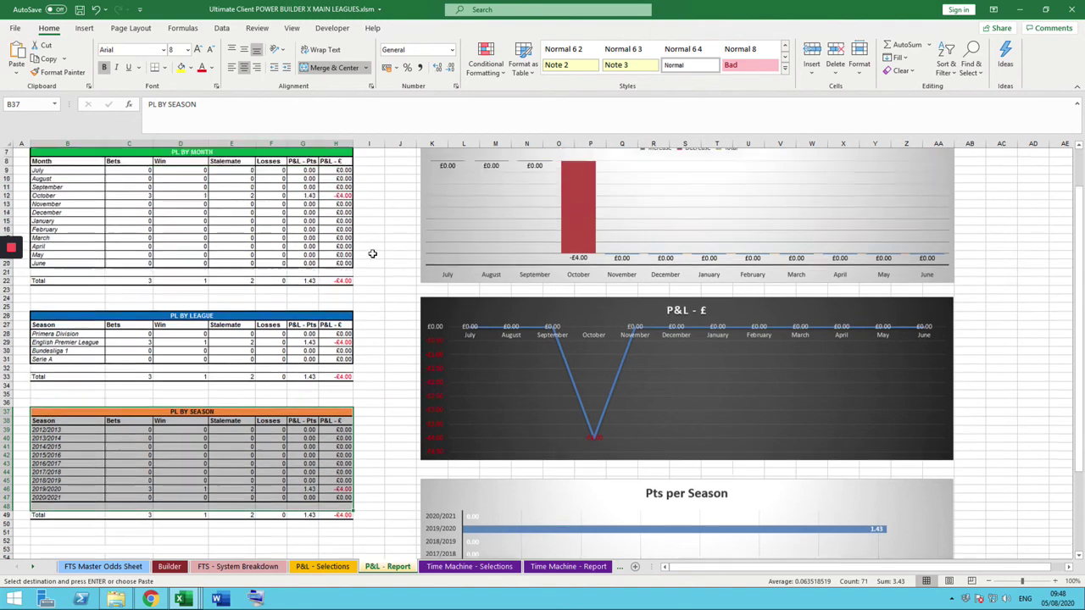
scroll(373, 253, "up", 2)
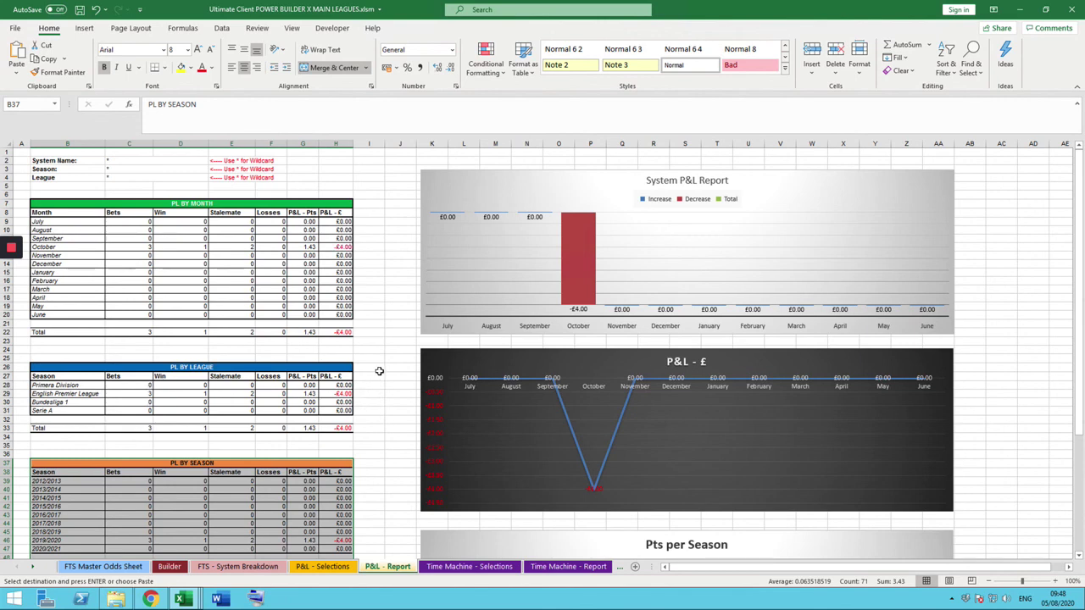
scroll(381, 373, "down", 3)
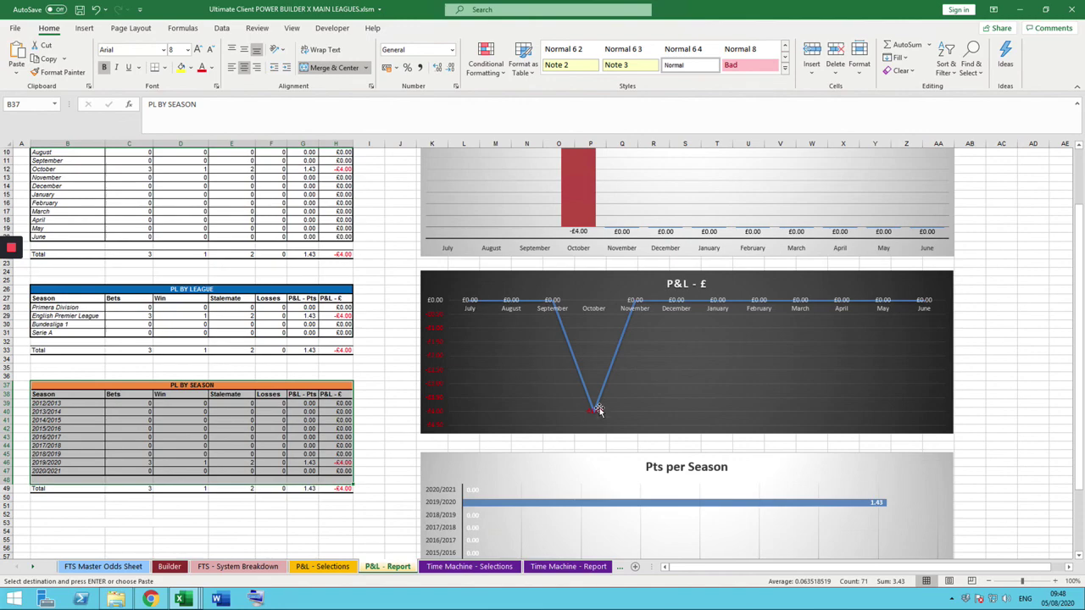
scroll(619, 419, "down", 1)
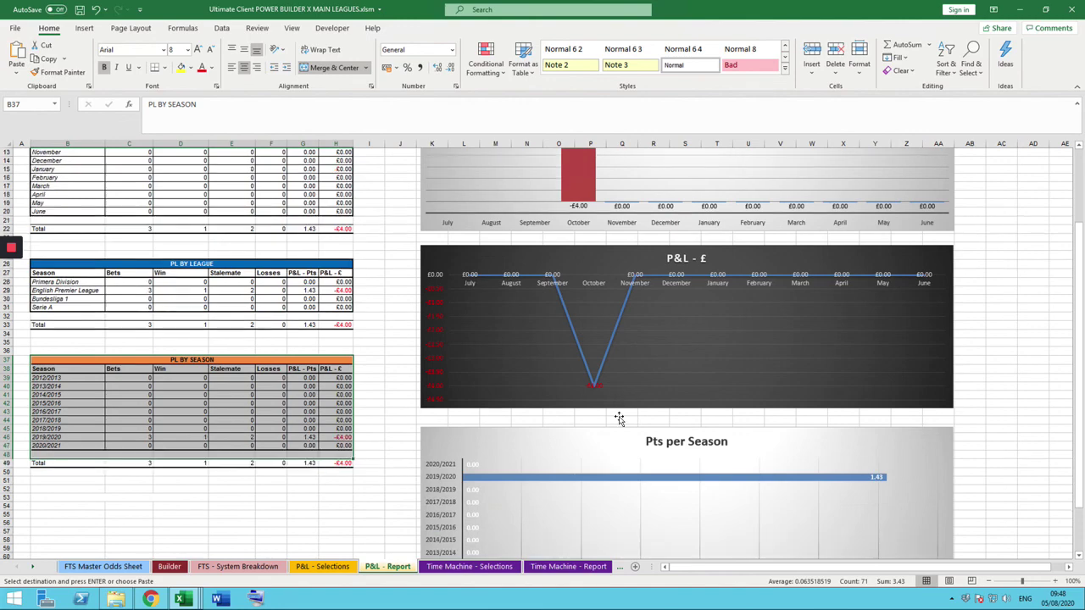
left_click(103, 567)
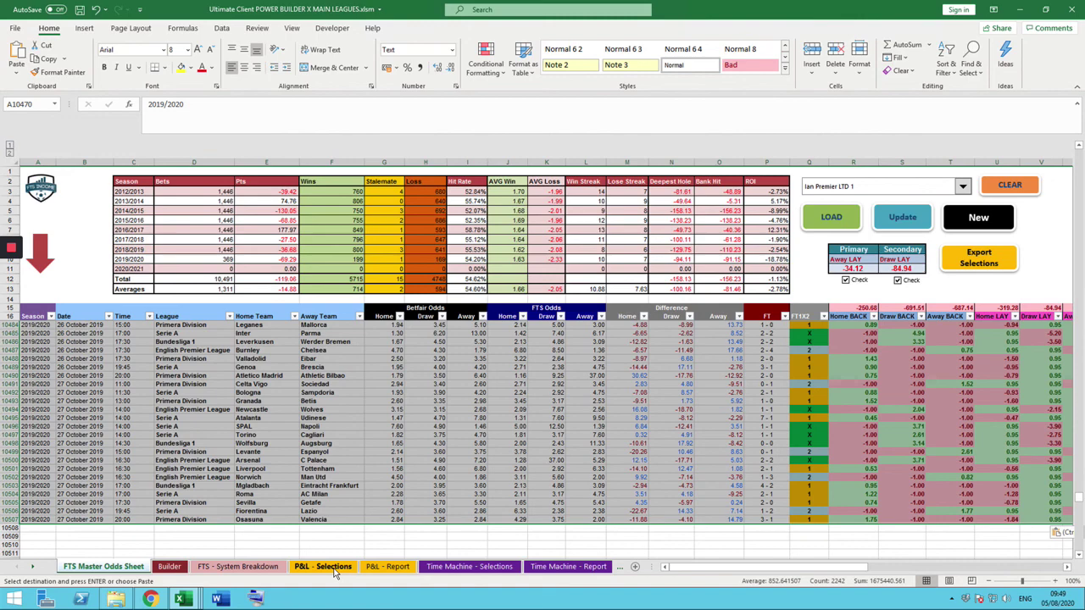
mouse_move(12, 249)
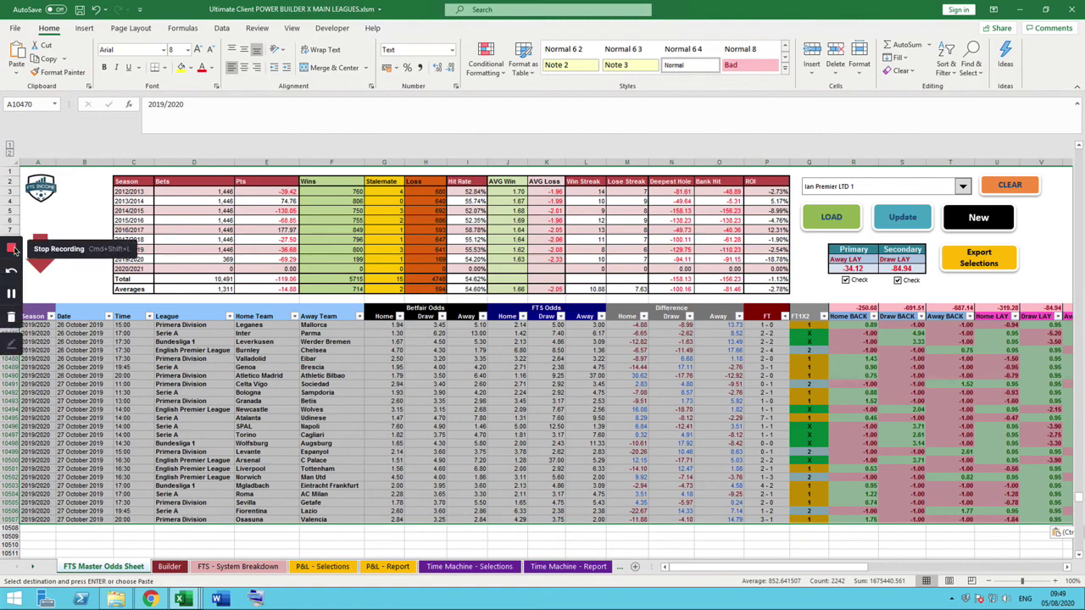